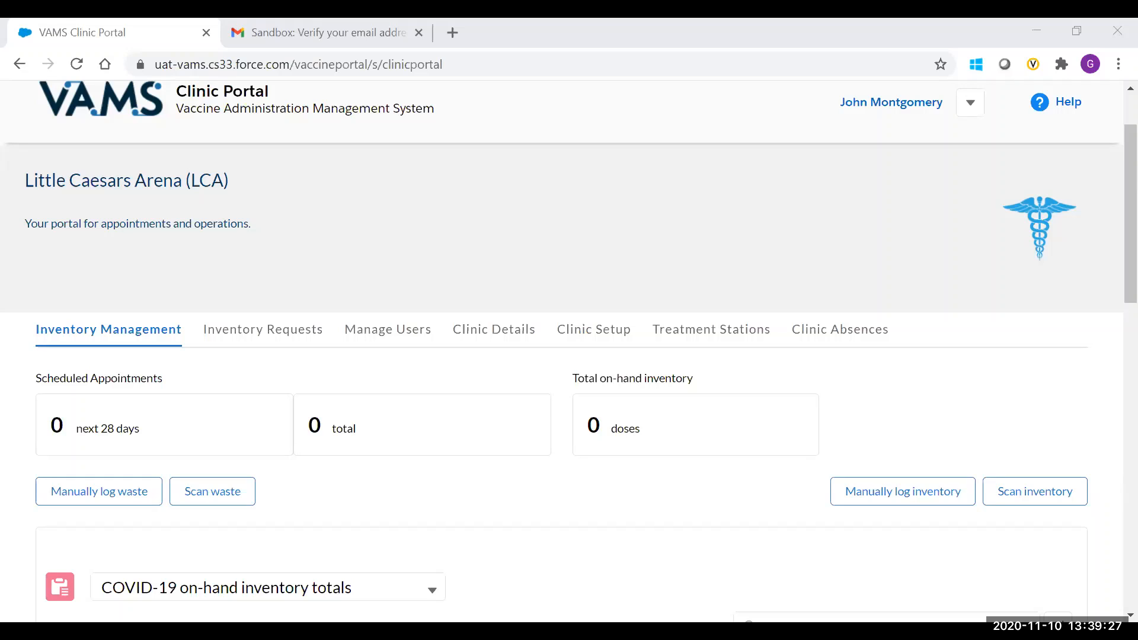
# Edit the clinic details to set the appointment duration to 30 mins and save them.
pyautogui.click(520, 341)
pyautogui.scroll(-1, 534, 380)
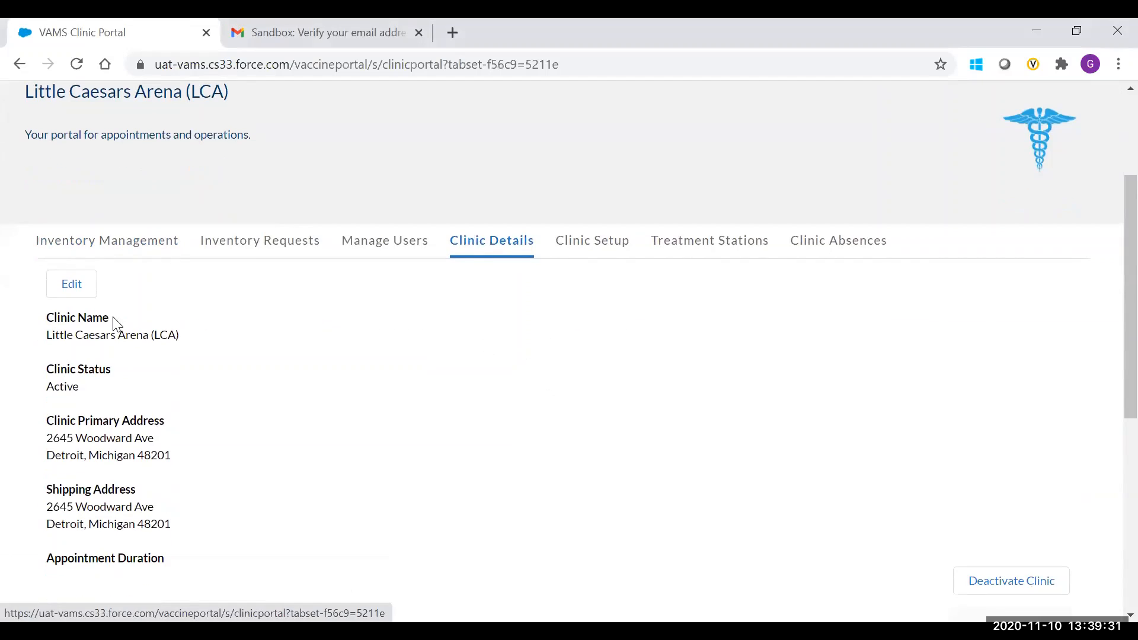
pyautogui.click(72, 284)
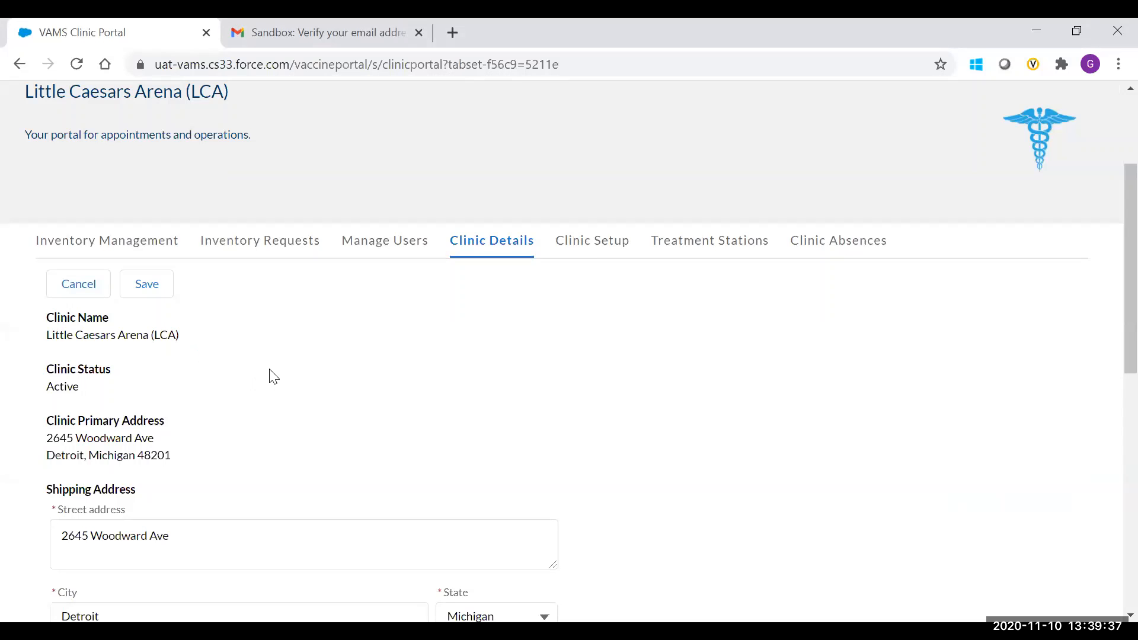
pyautogui.scroll(-5, 273, 381)
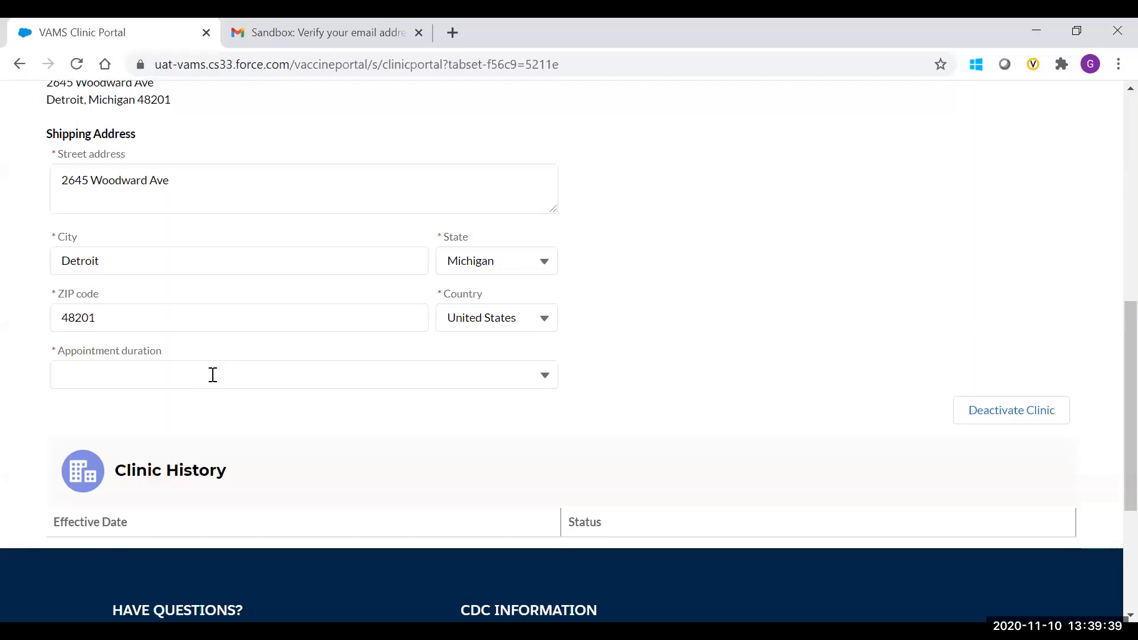
pyautogui.click(213, 374)
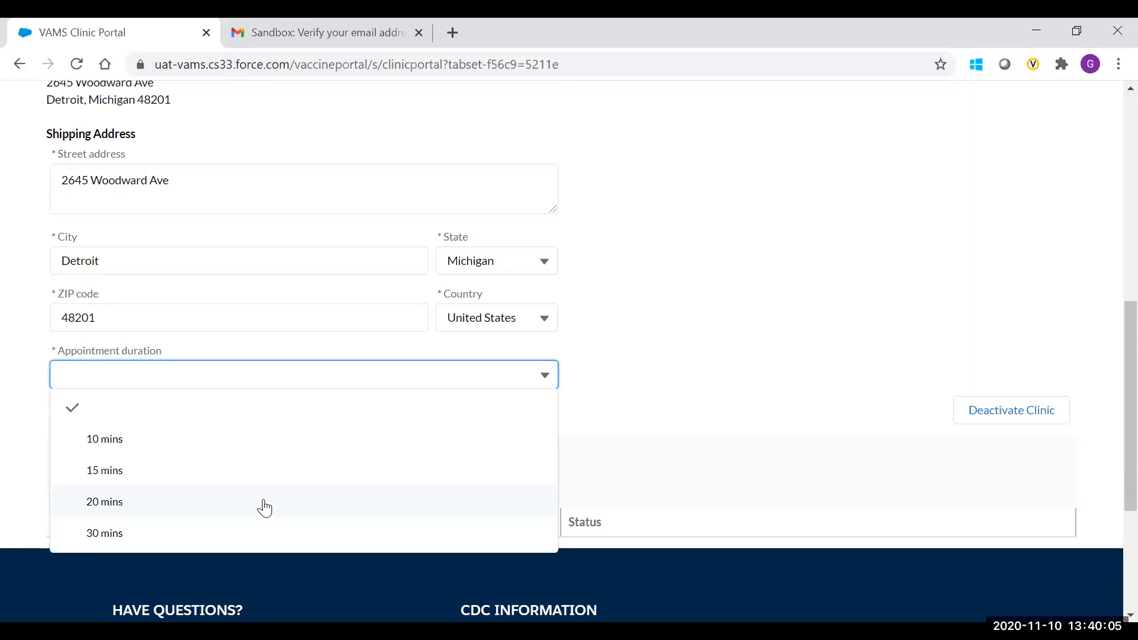
pyautogui.click(265, 531)
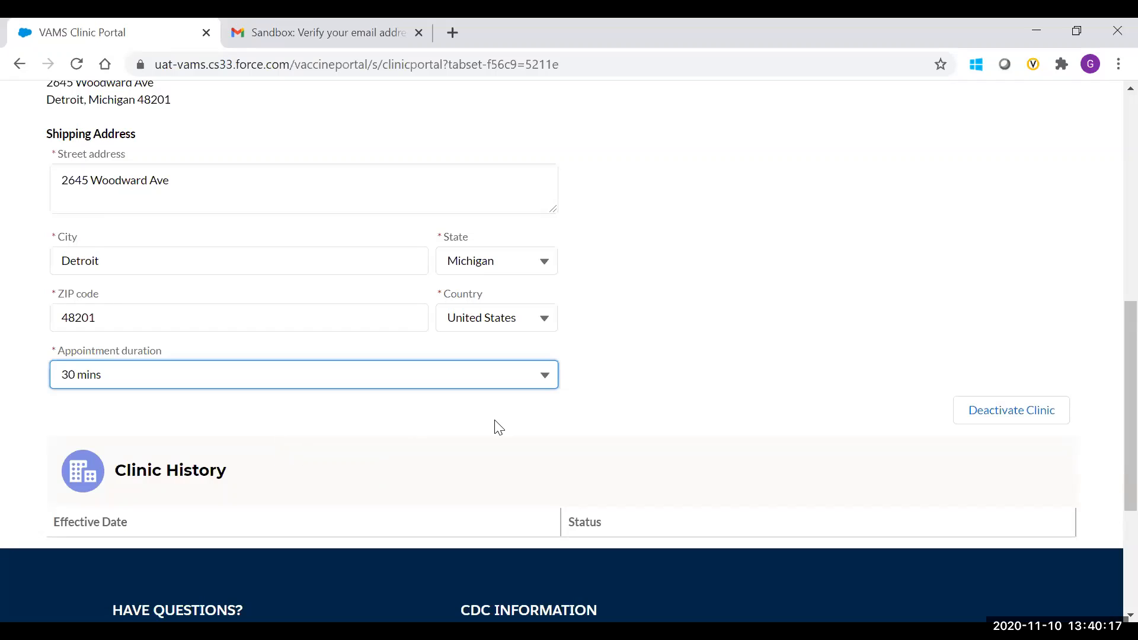
pyautogui.click(605, 372)
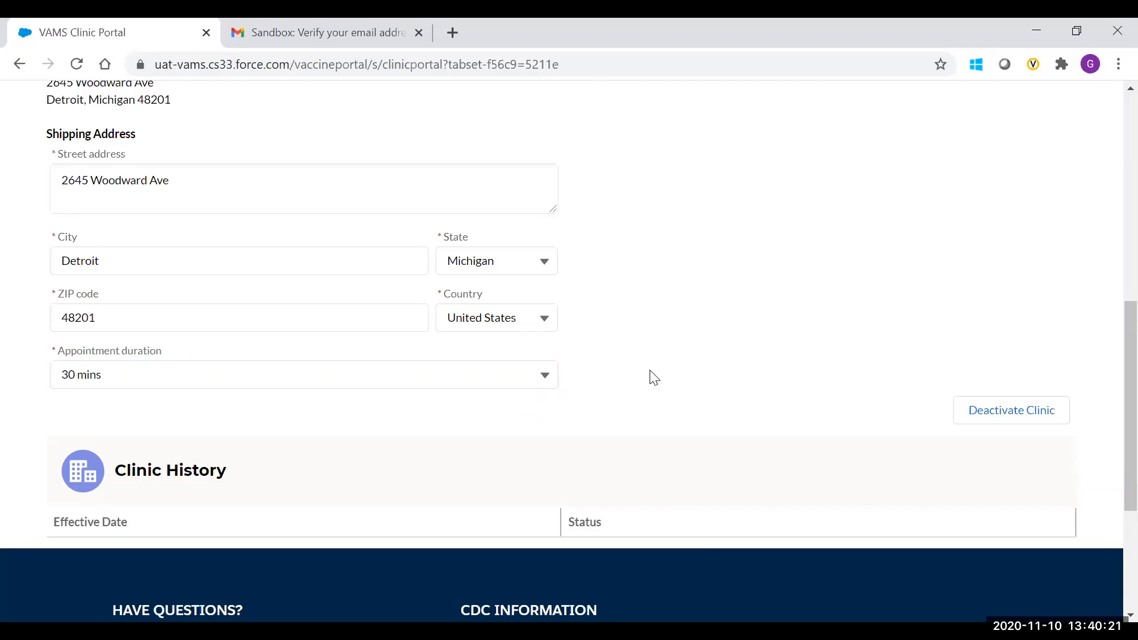
pyautogui.scroll(2, 759, 382)
pyautogui.scroll(2, 763, 384)
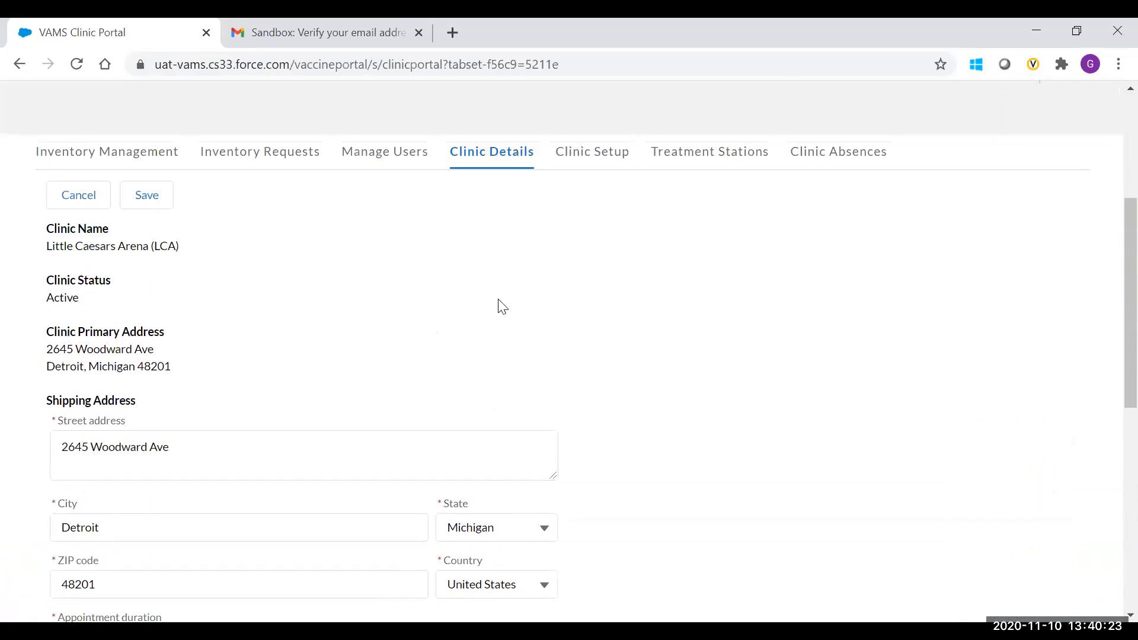
pyautogui.click(158, 204)
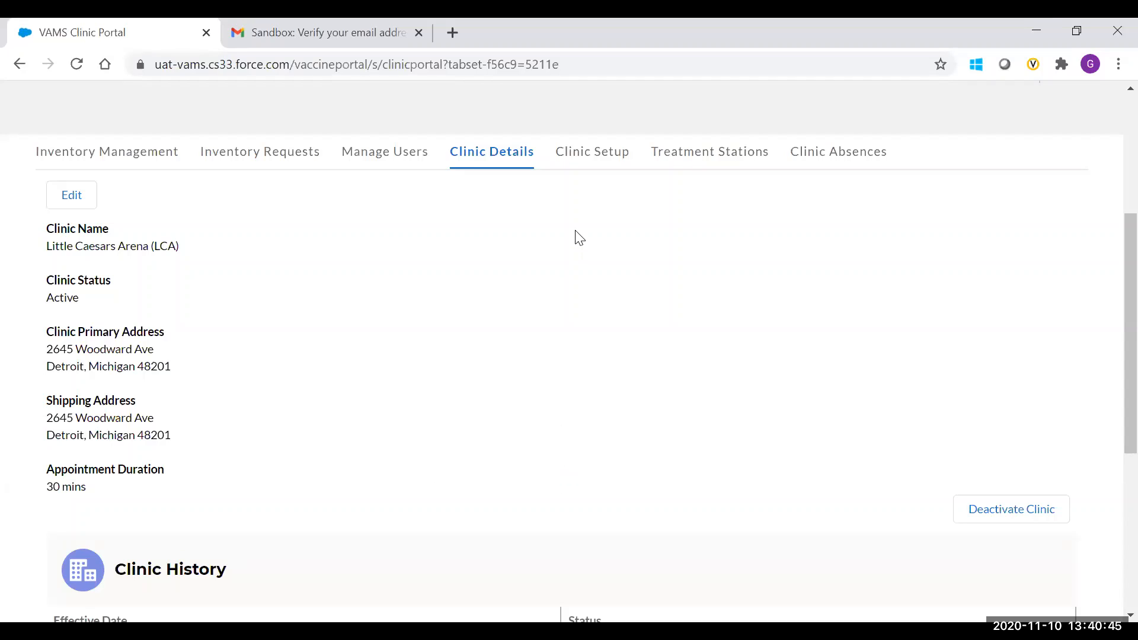
# Open the Little Caesars Arena (LCA) location from the clinic setup for editing.
pyautogui.click(580, 167)
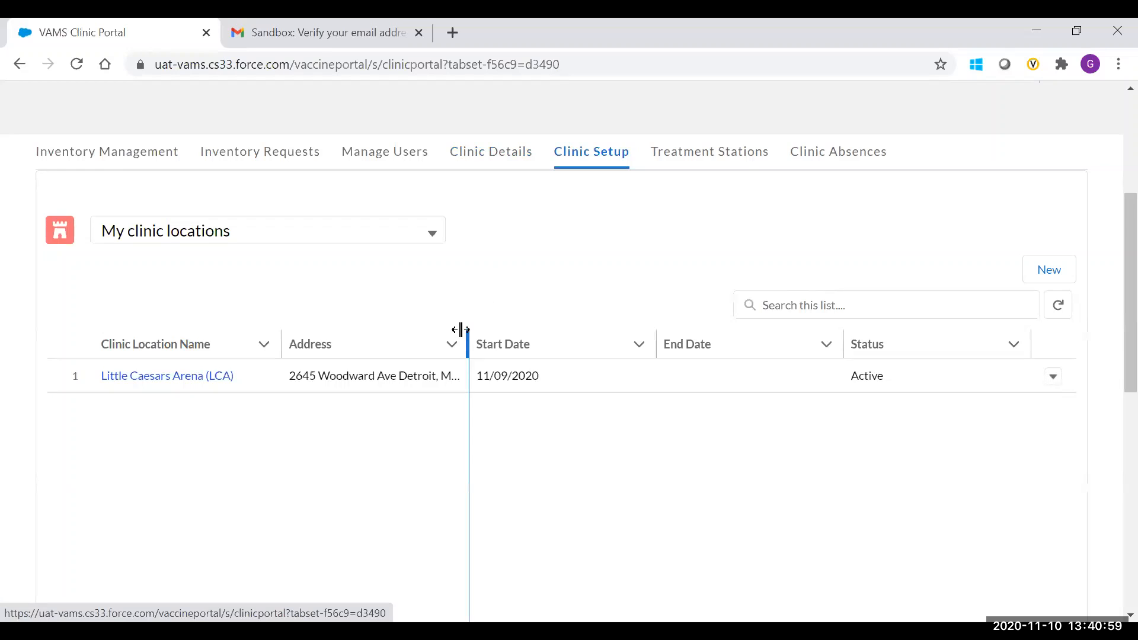
pyautogui.click(501, 342)
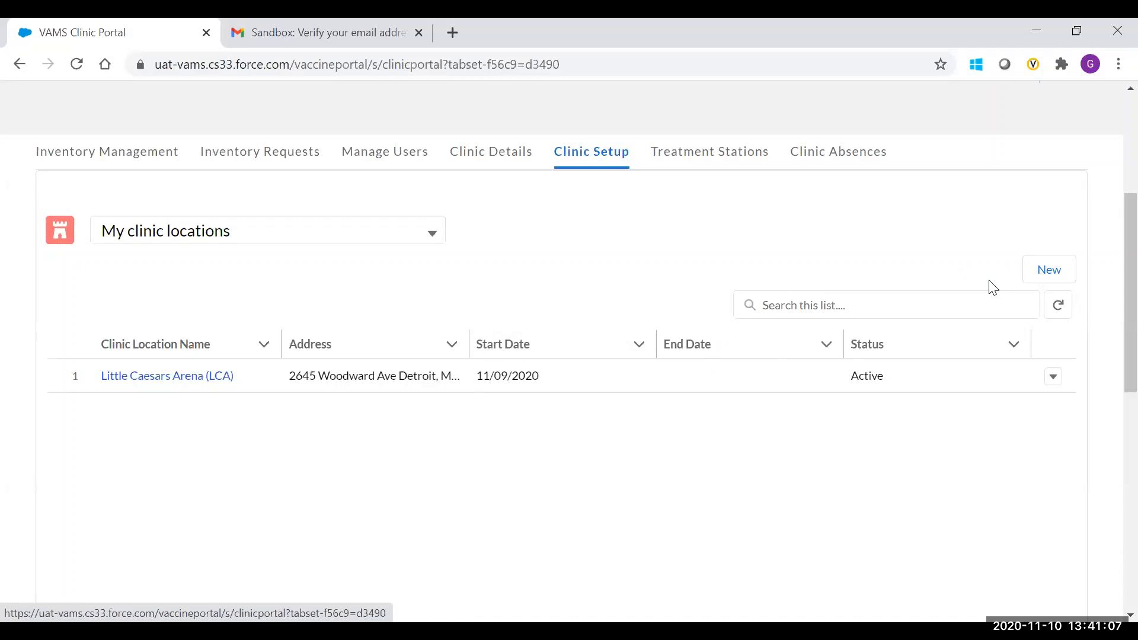
pyautogui.click(167, 375)
pyautogui.scroll(-1, 552, 323)
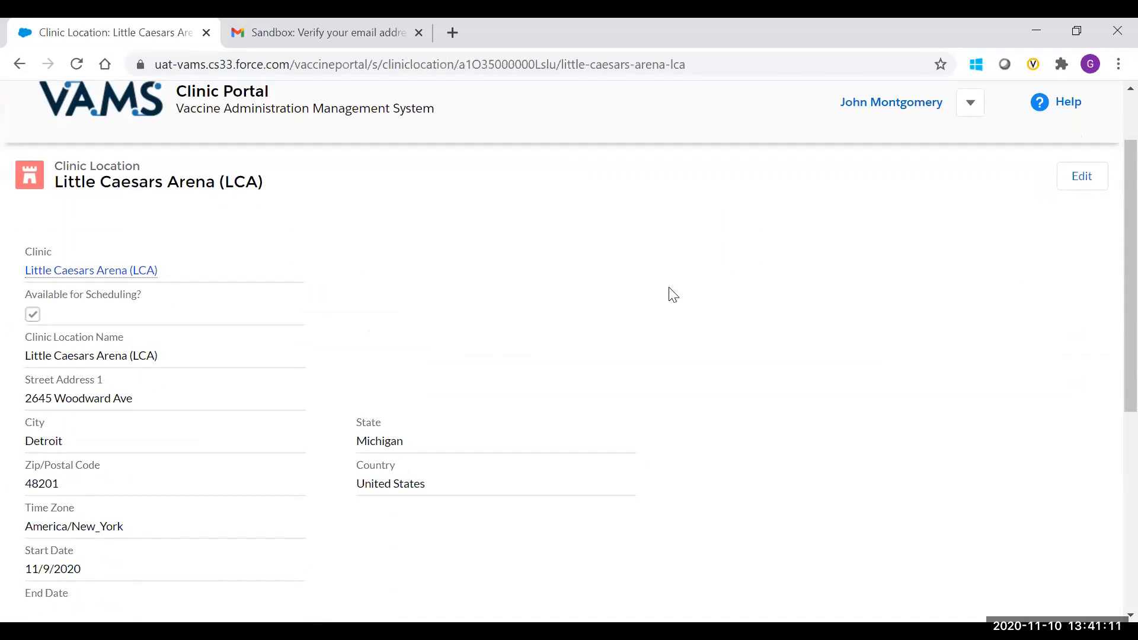
pyautogui.click(1094, 184)
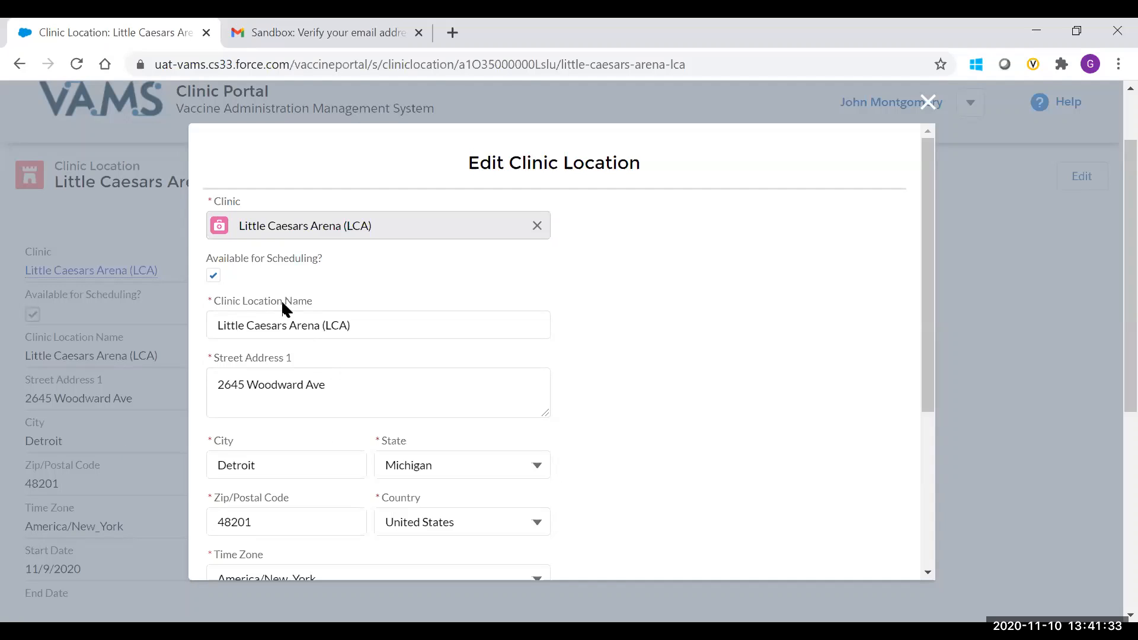
# Set the clinic location's end date to Nov 30, 2020, and save the location.
pyautogui.scroll(-3, 281, 301)
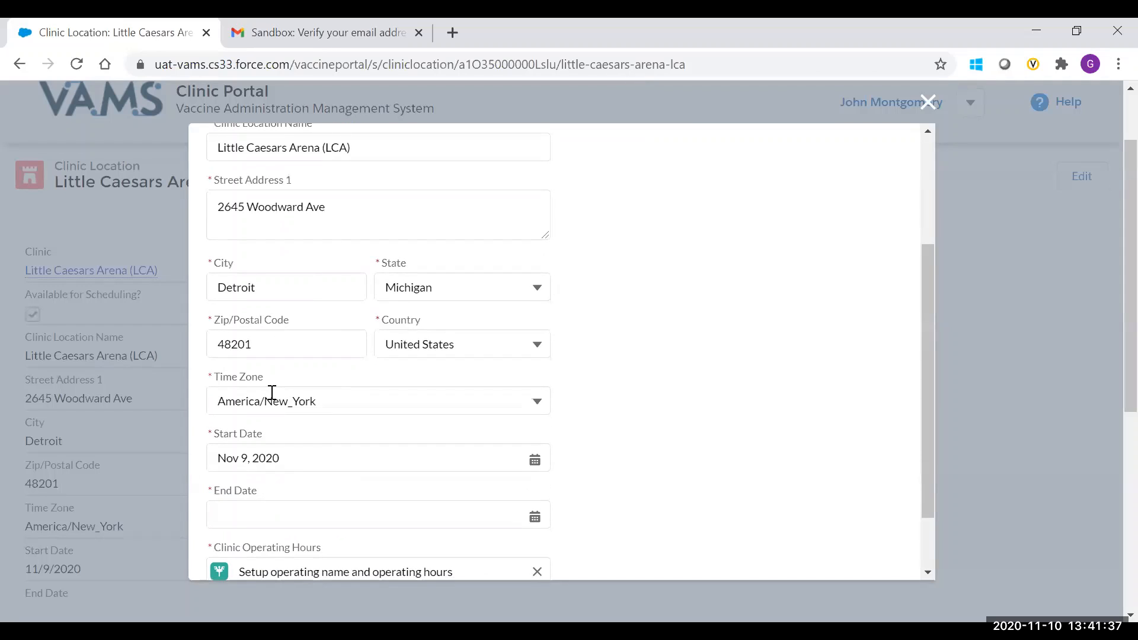
pyautogui.click(307, 403)
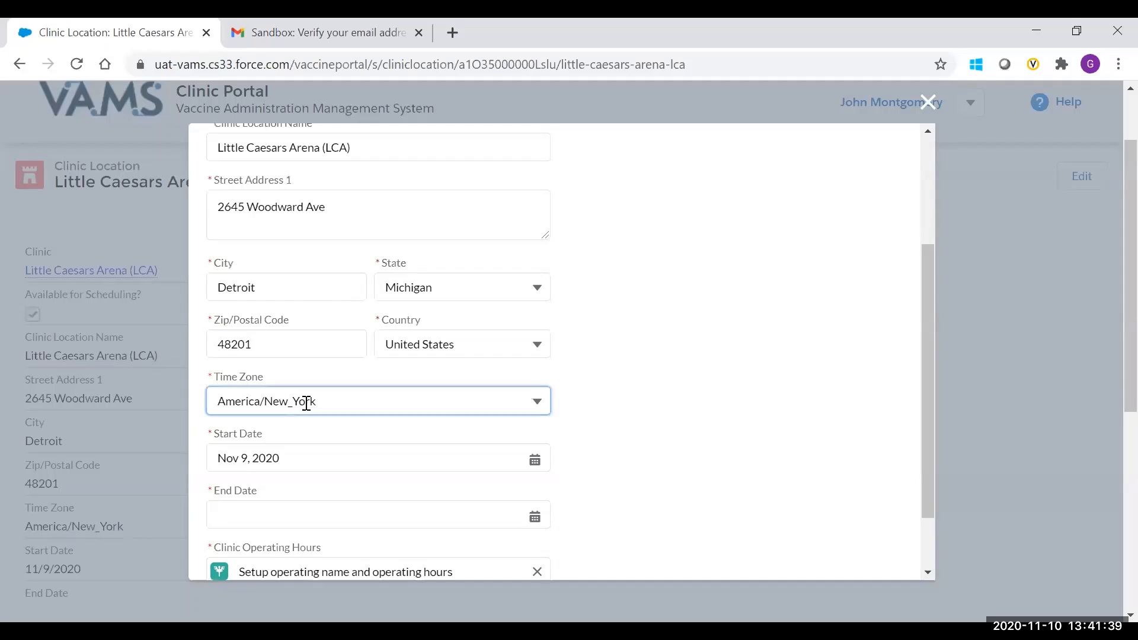
pyautogui.click(298, 354)
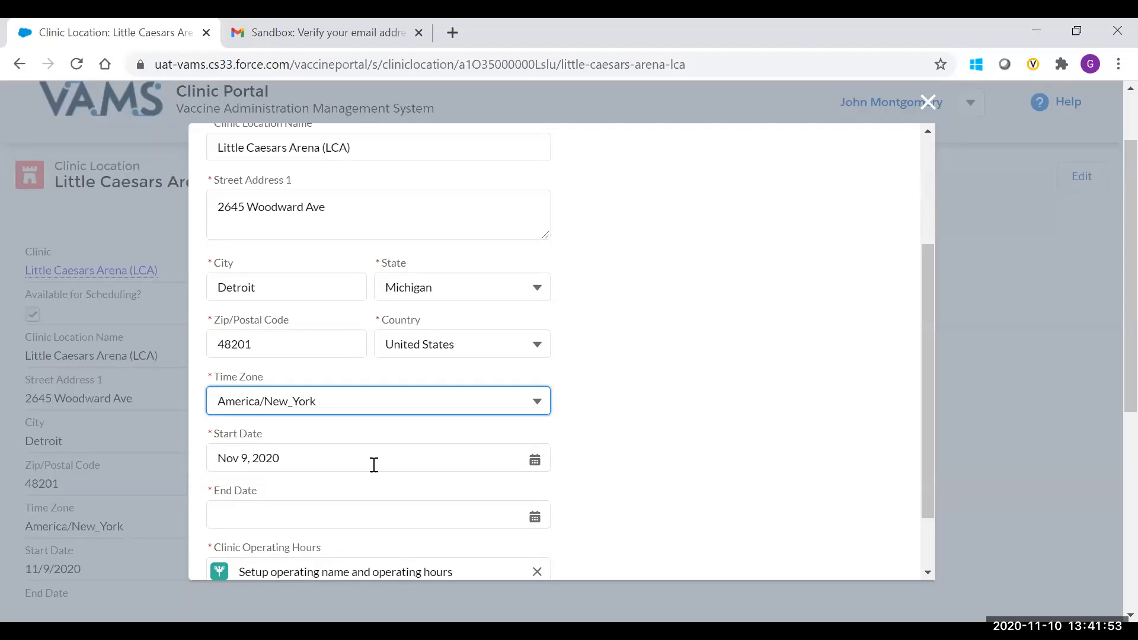
pyautogui.scroll(-1, 412, 393)
pyautogui.scroll(-1, 412, 393)
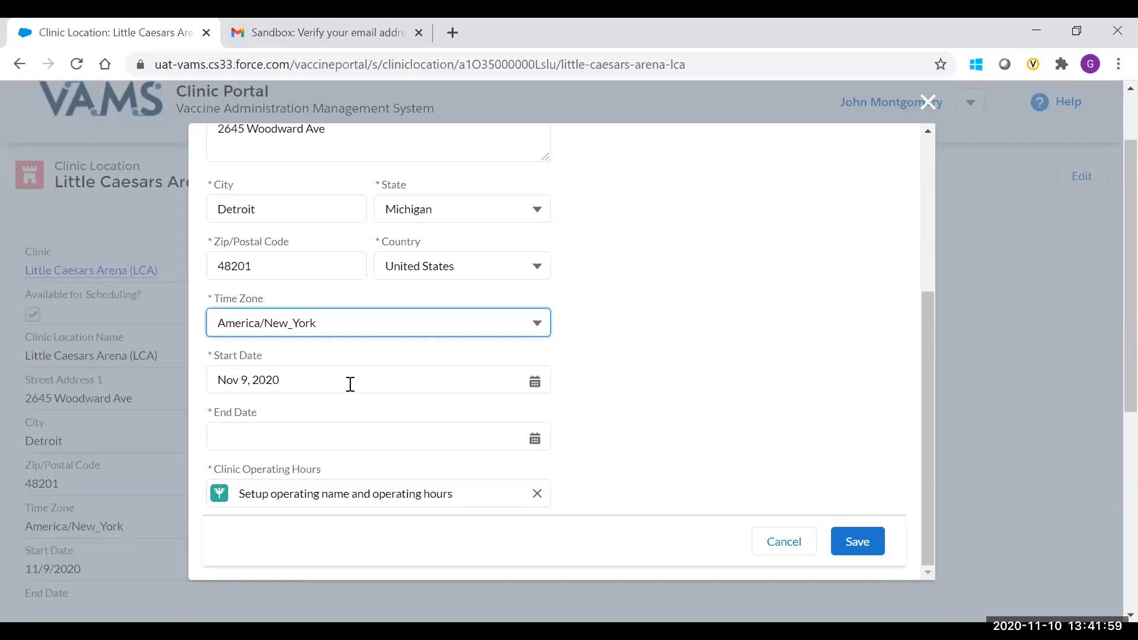
pyautogui.click(305, 433)
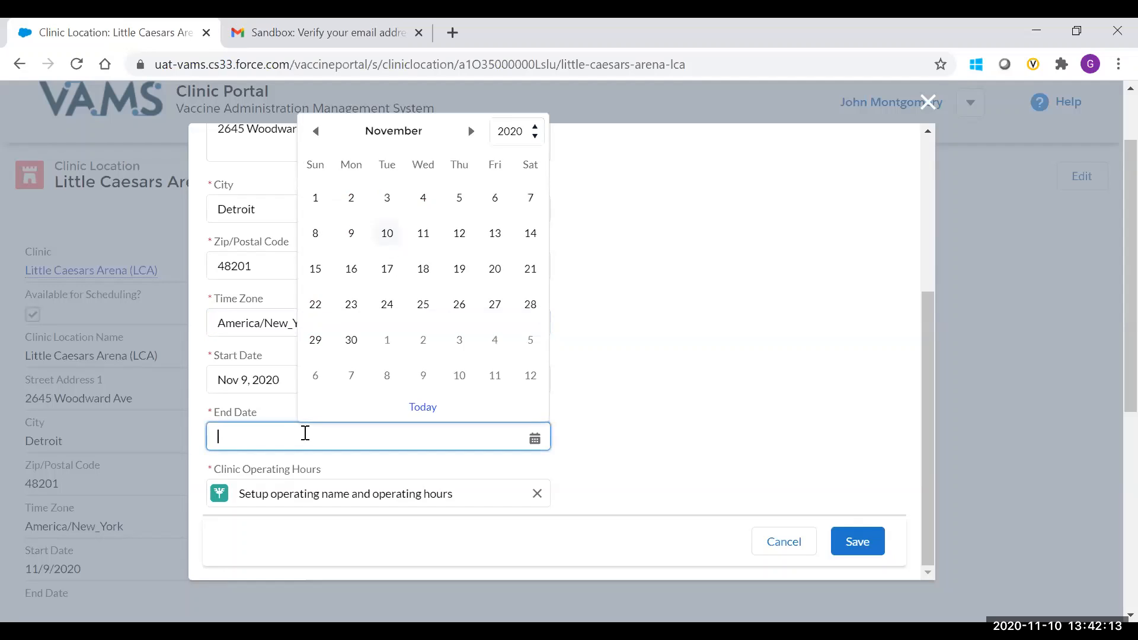
pyautogui.click(350, 347)
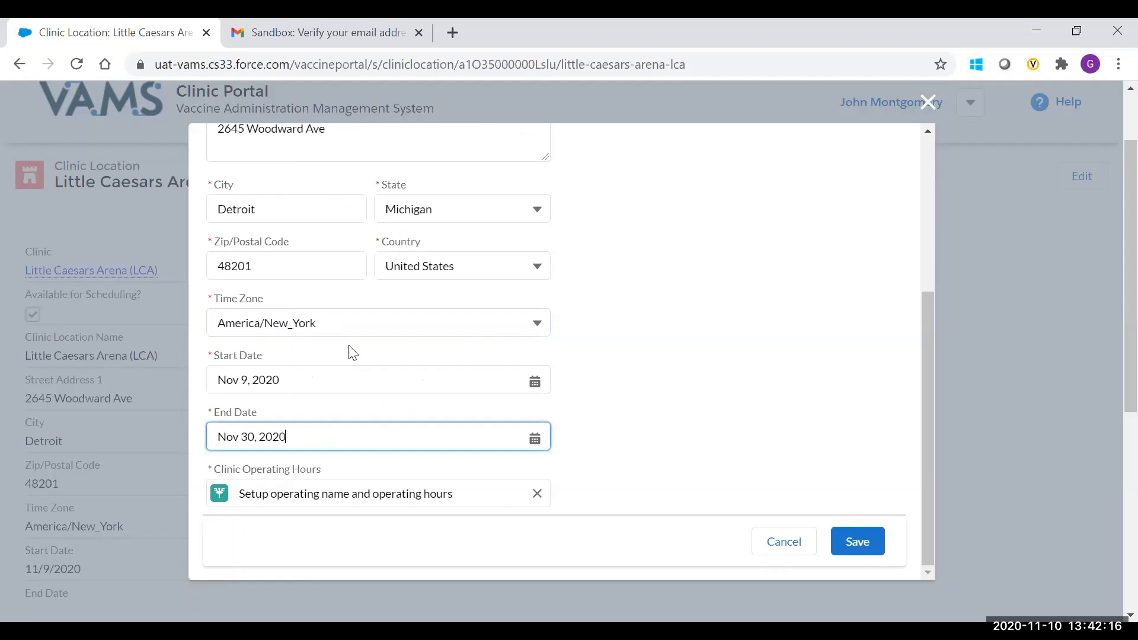
pyautogui.click(599, 366)
pyautogui.scroll(-1, 592, 368)
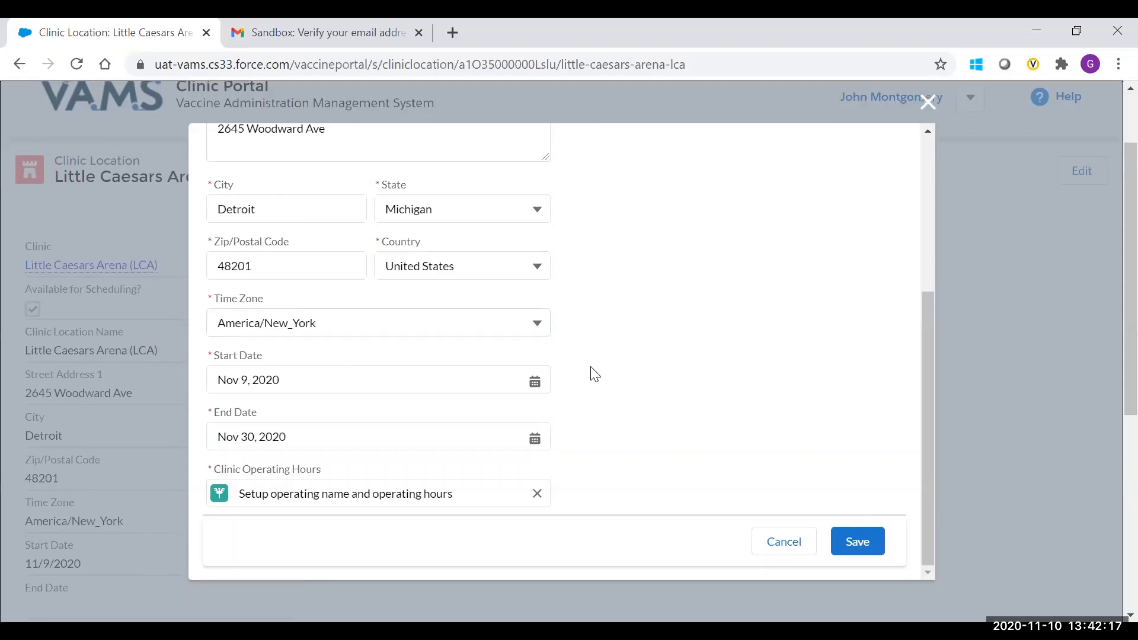
pyautogui.click(858, 544)
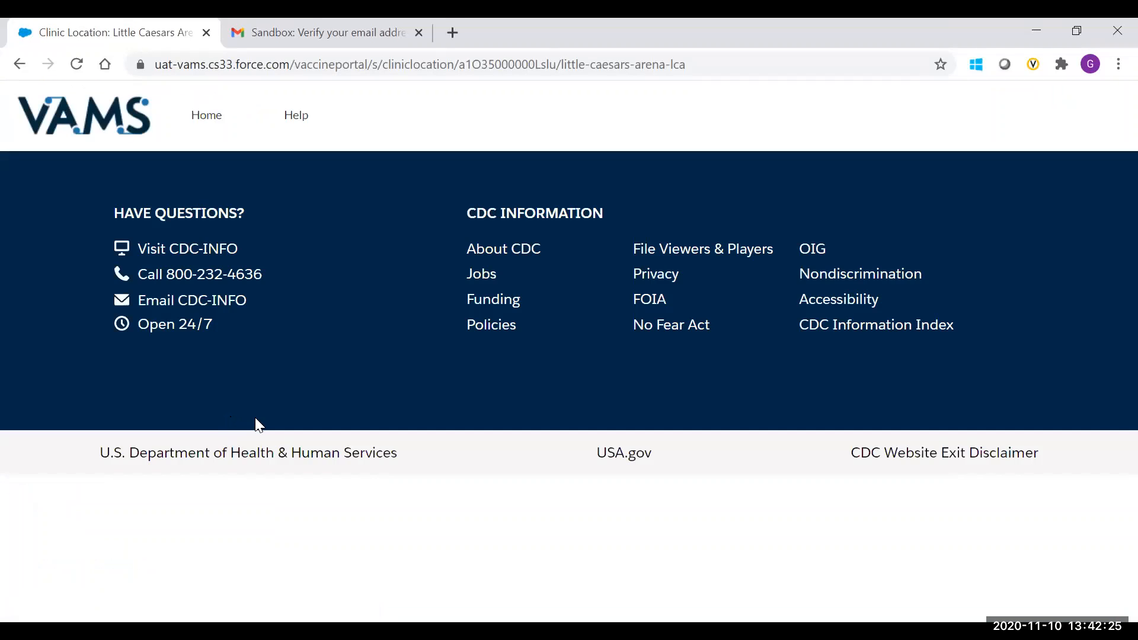
# Reload the clinic location record and check its end date.
pyautogui.scroll(-3, 261, 426)
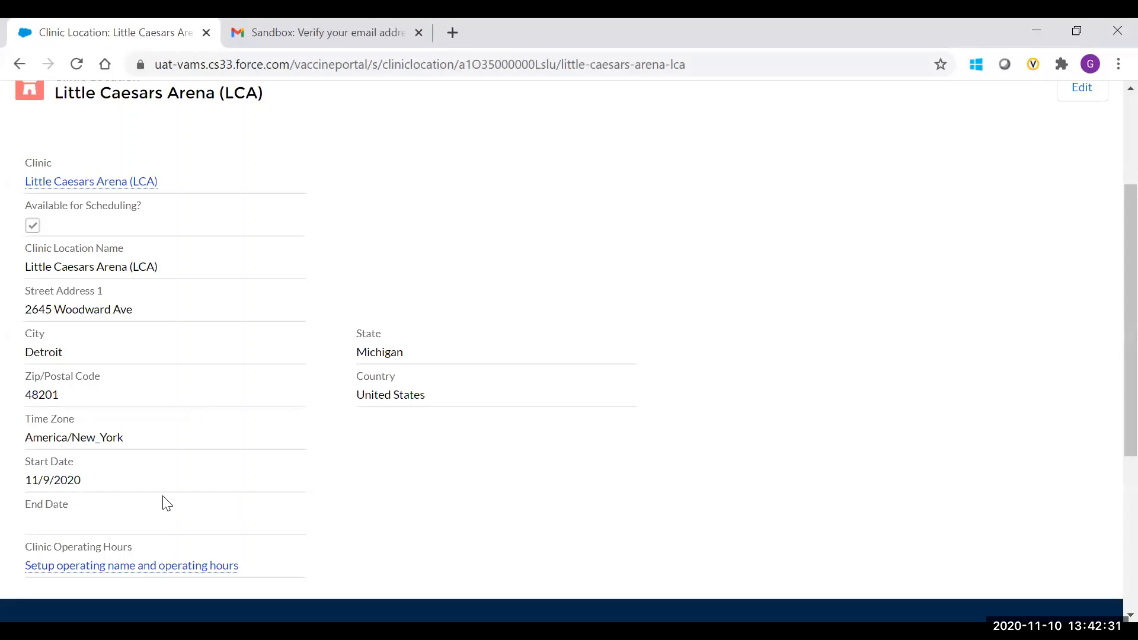
pyautogui.click(75, 71)
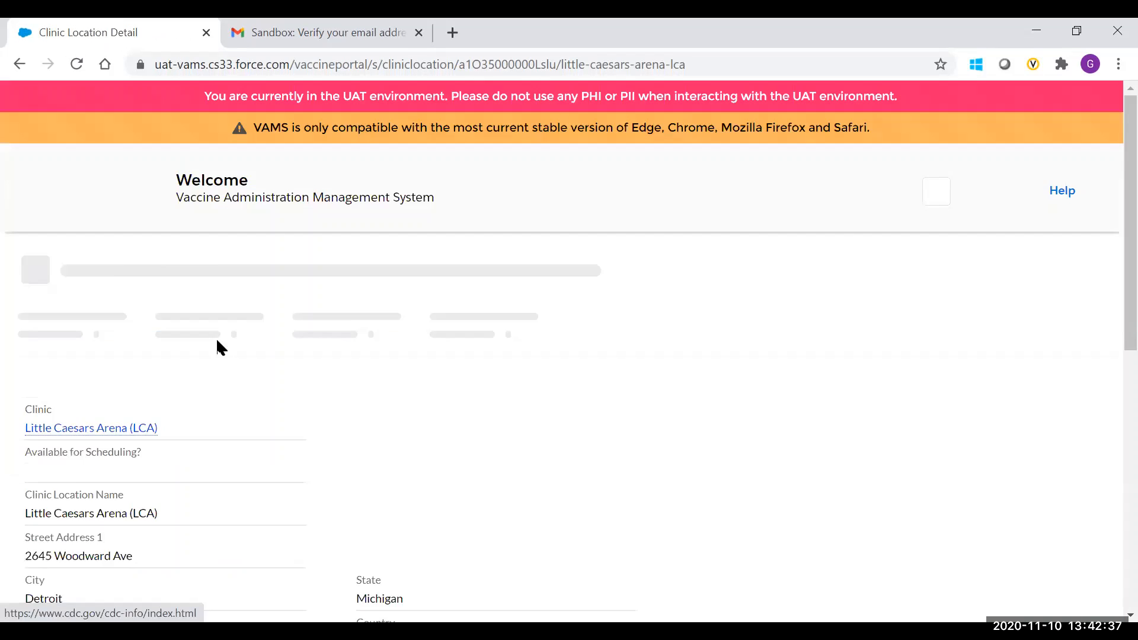
pyautogui.scroll(-2, 217, 350)
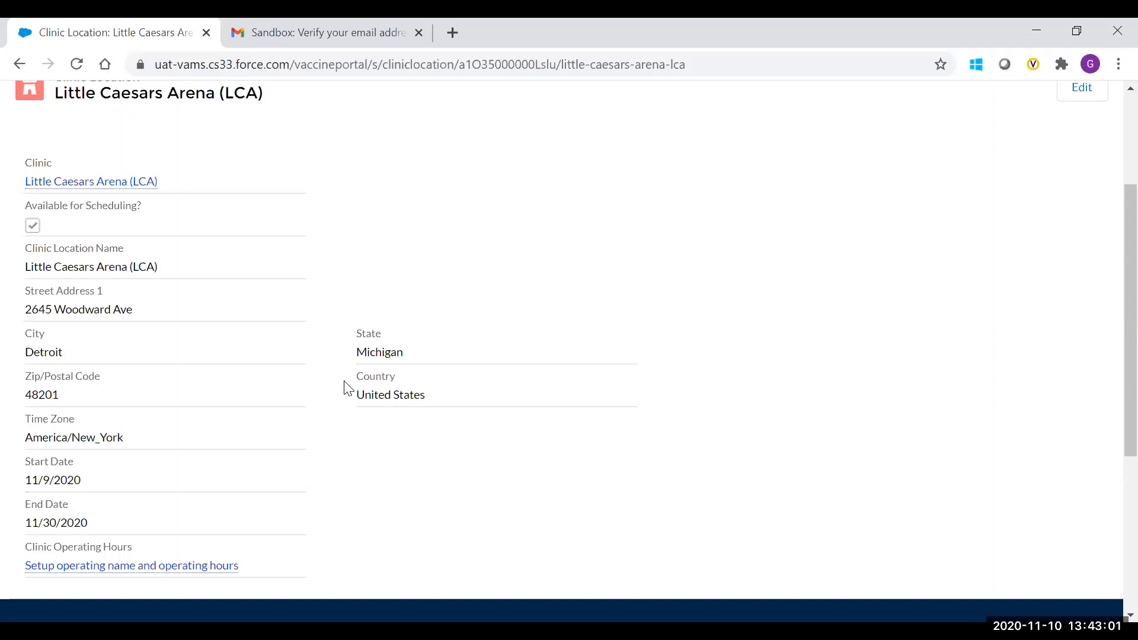
# Open the location's clinic operating hours record, rename it "Operating Hours Monday through Friday" and save it.
pyautogui.scroll(-1, 349, 389)
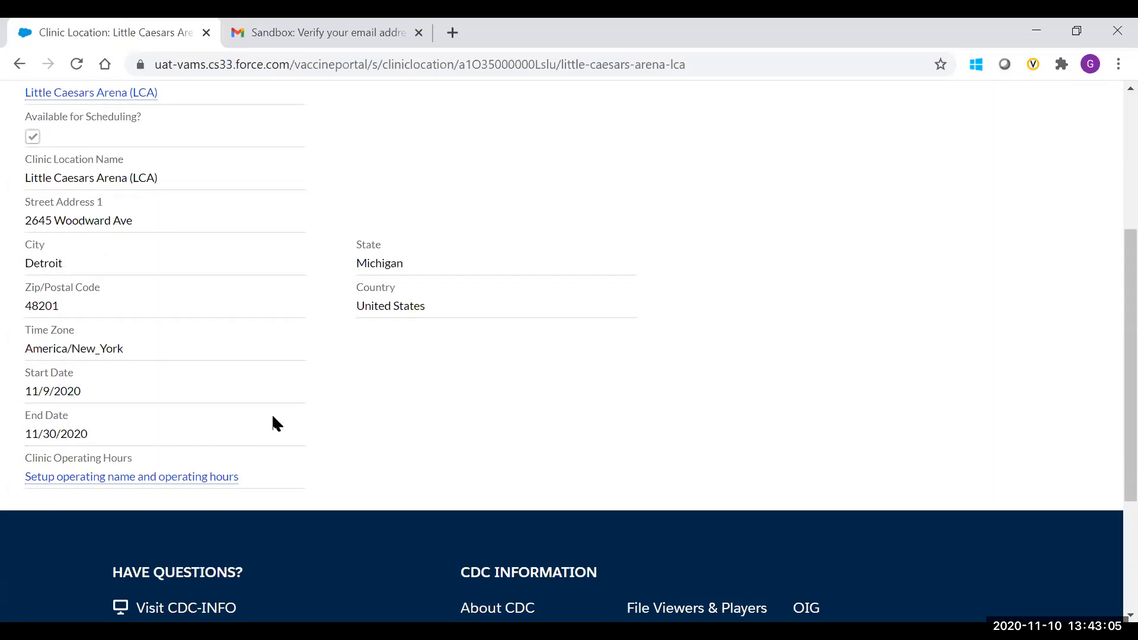
pyautogui.moveTo(175, 480)
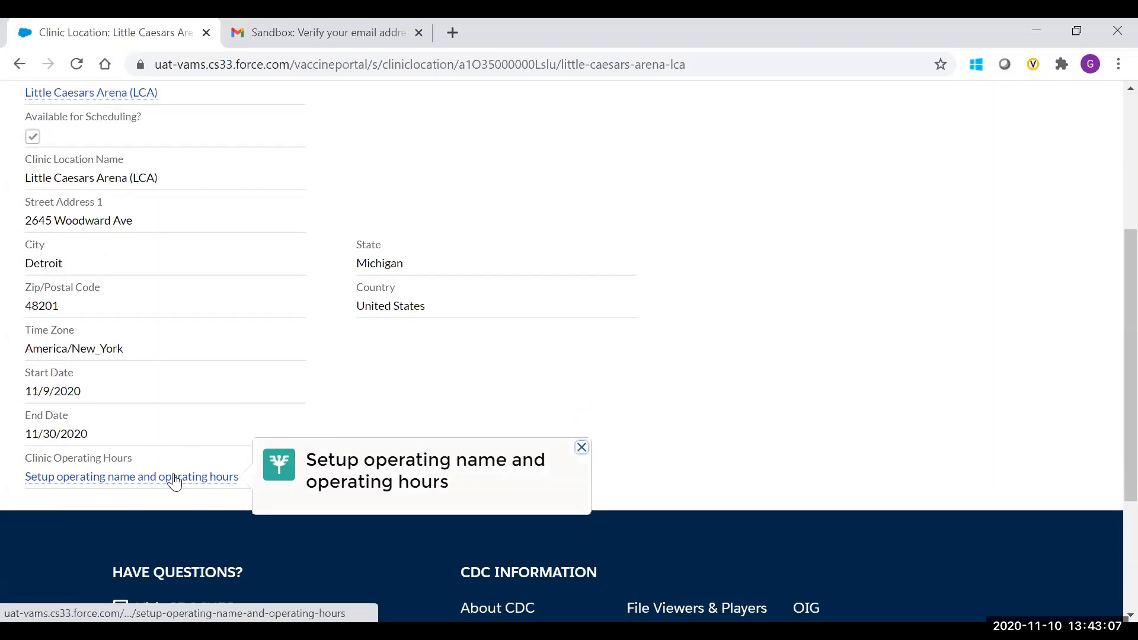
pyautogui.click(174, 477)
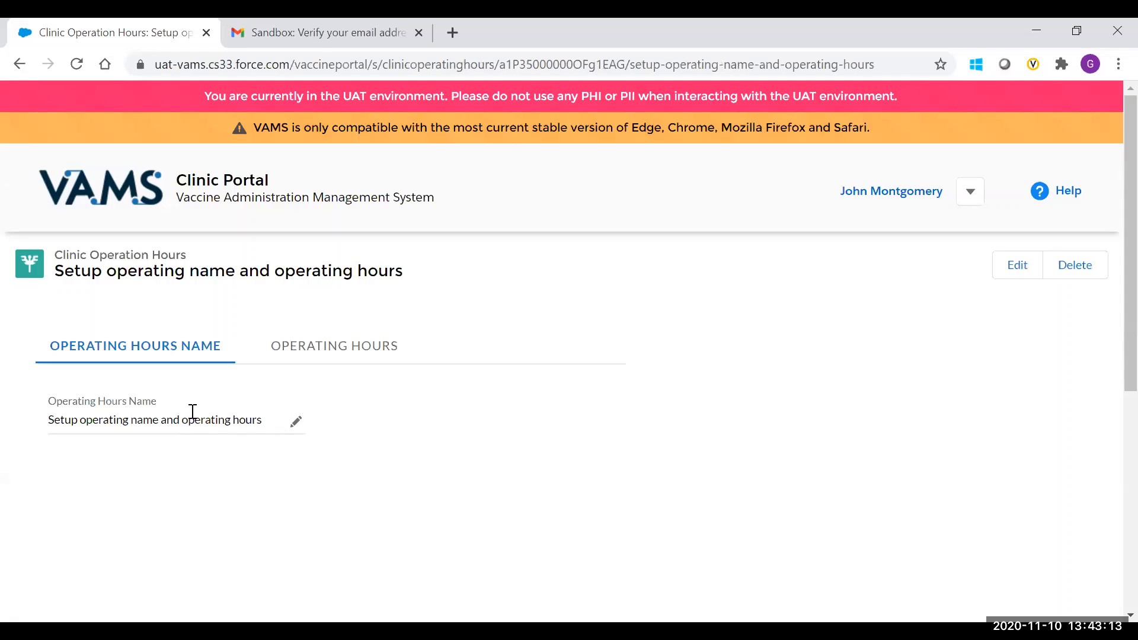
pyautogui.click(296, 421)
pyautogui.click(227, 414)
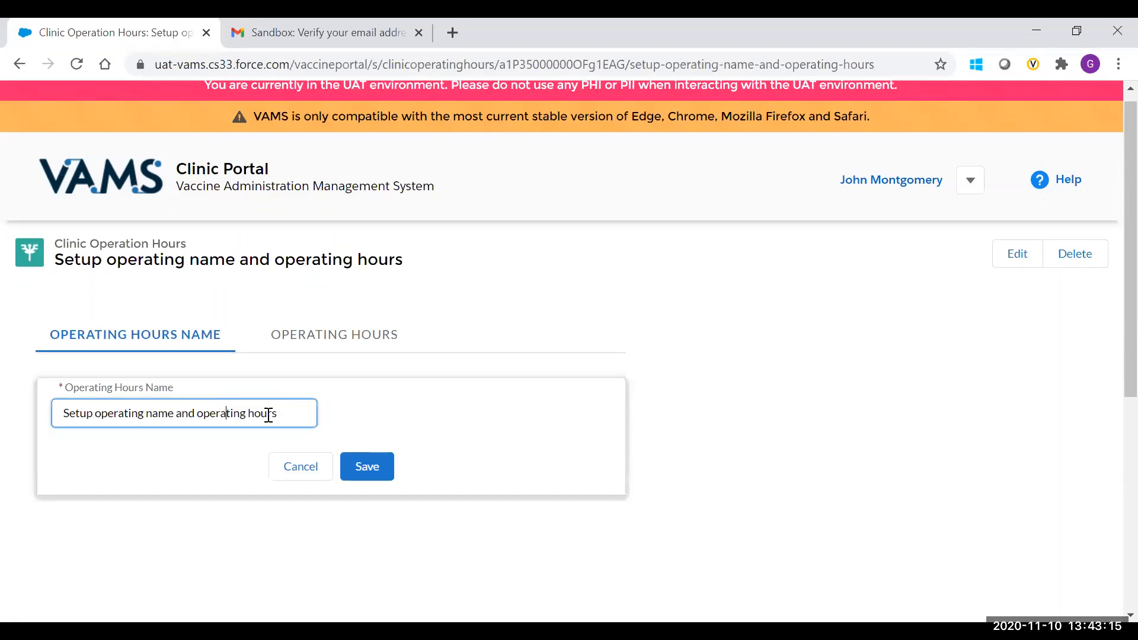
pyautogui.moveTo(283, 414); pyautogui.dragTo(38, 409)
pyautogui.write('Op')
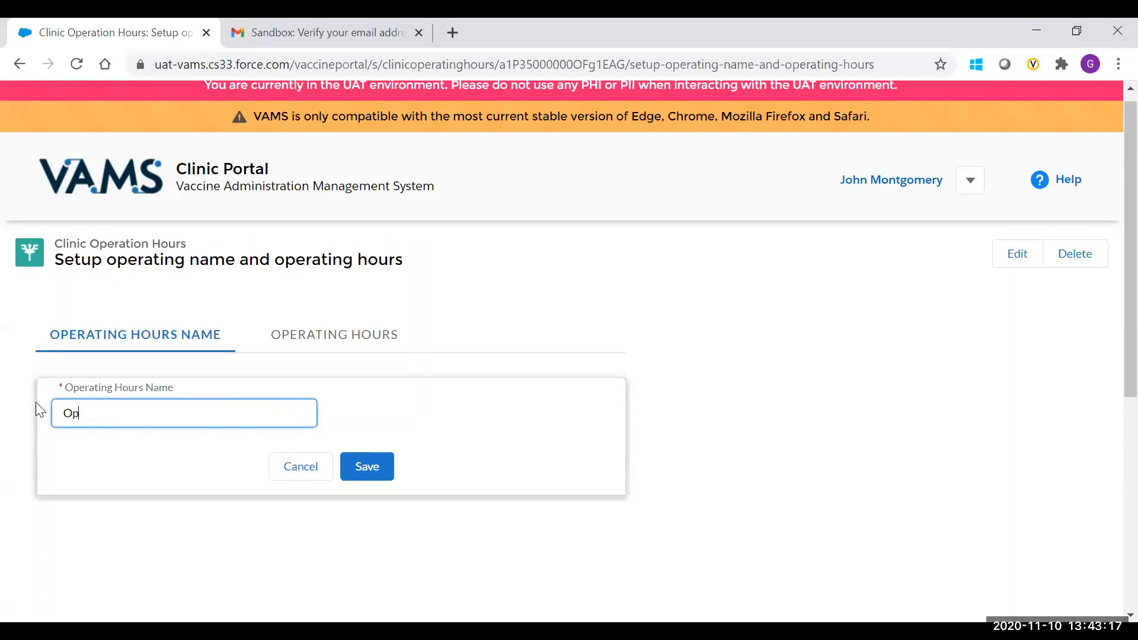
pyautogui.write('erating Hours Monday throug')
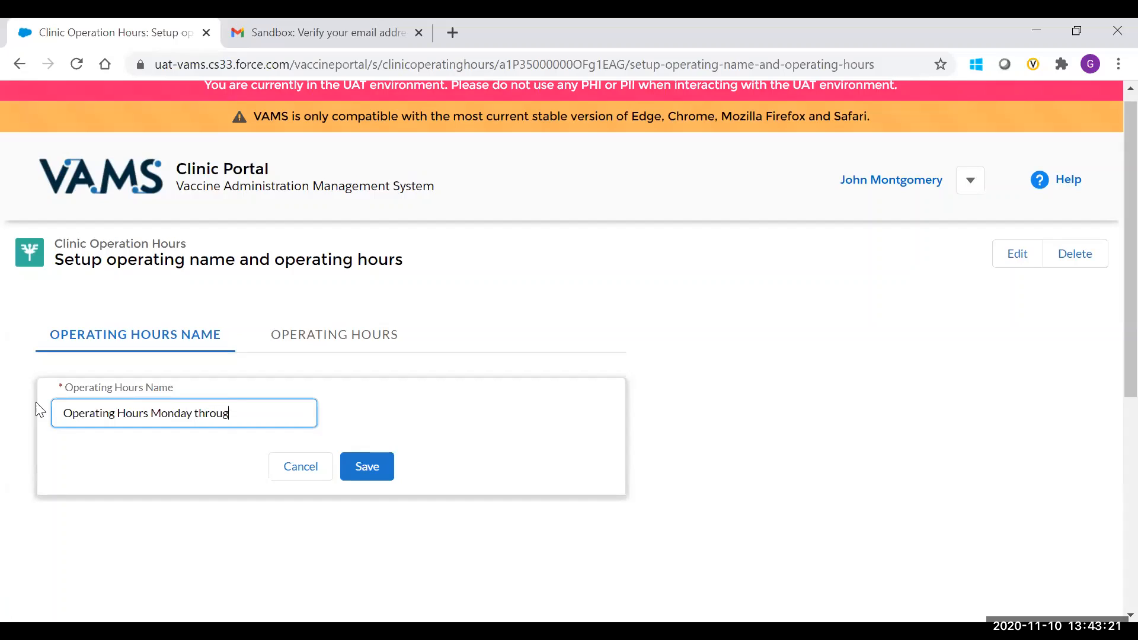
pyautogui.write('h Friday')
pyautogui.click(366, 474)
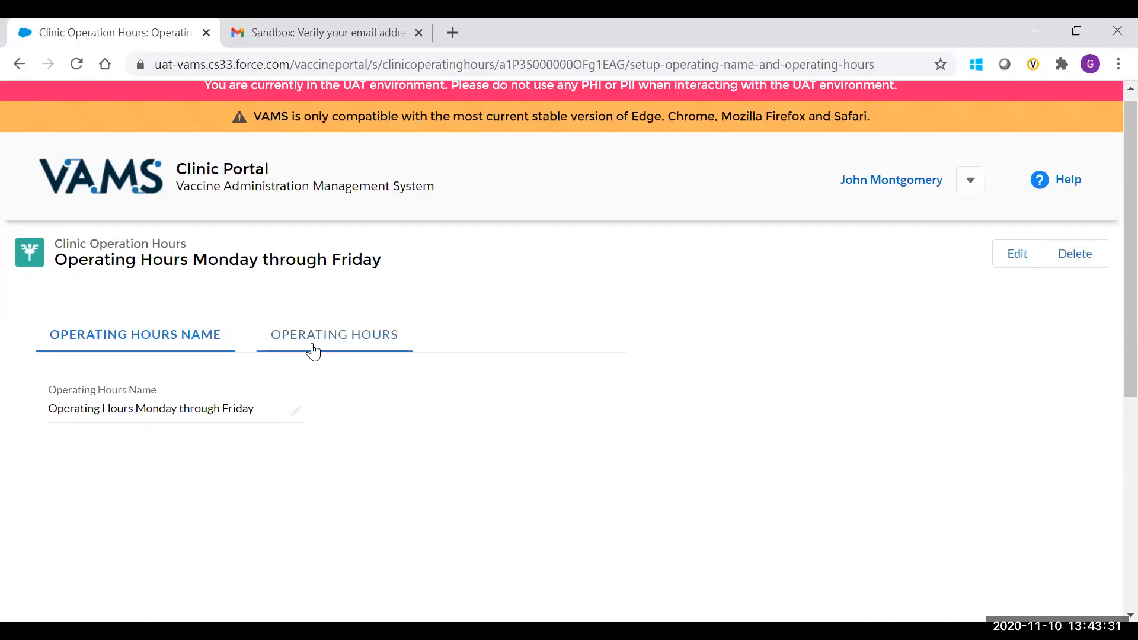
# Start a new clinic operating time slot for Monday with a start time of 9:00 AM.
pyautogui.click(335, 349)
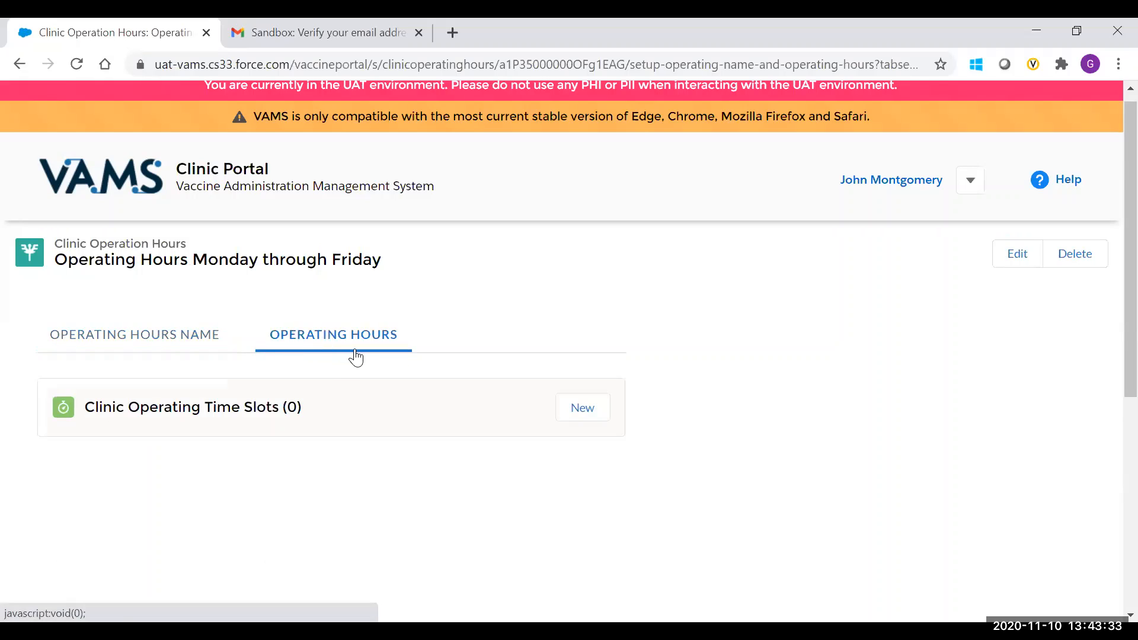
pyautogui.click(570, 414)
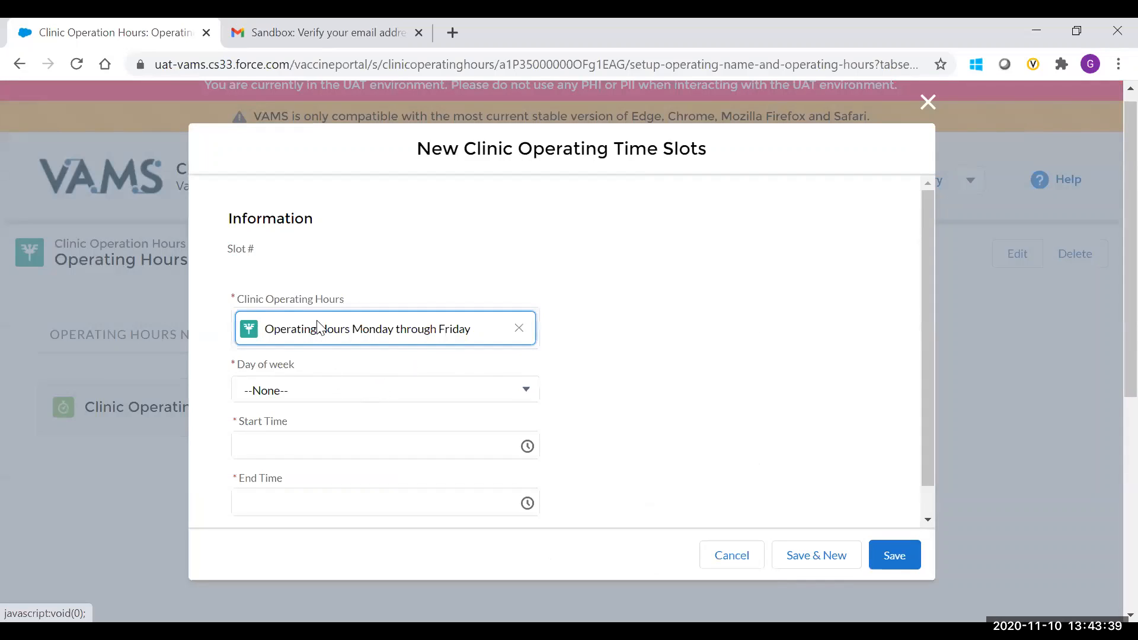
pyautogui.scroll(-1, 321, 355)
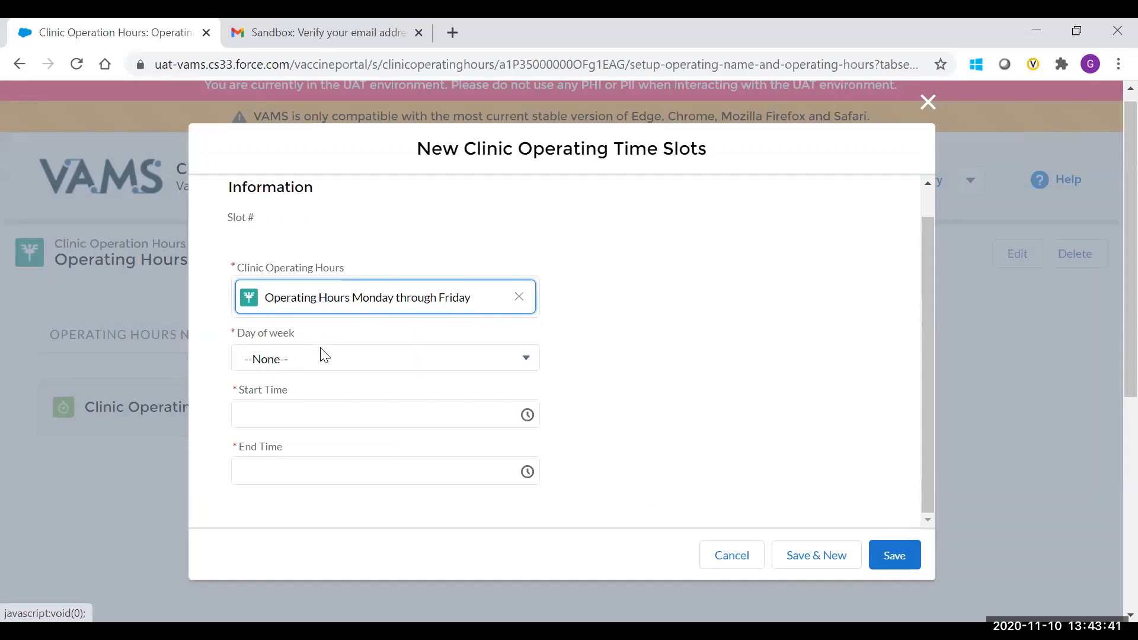
pyautogui.click(286, 367)
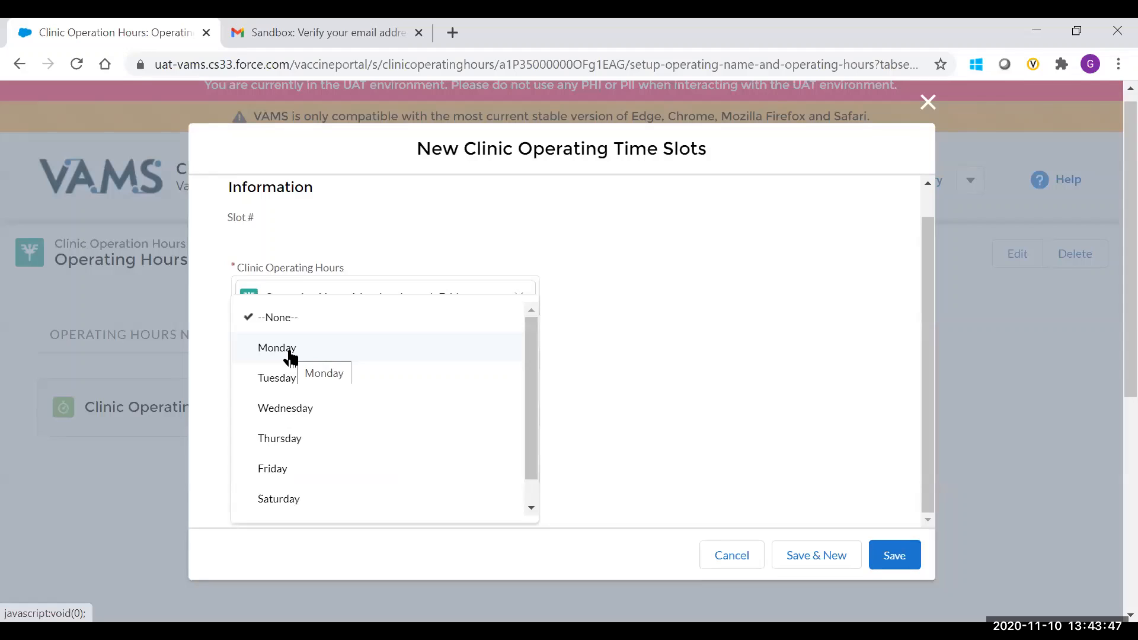
pyautogui.click(290, 355)
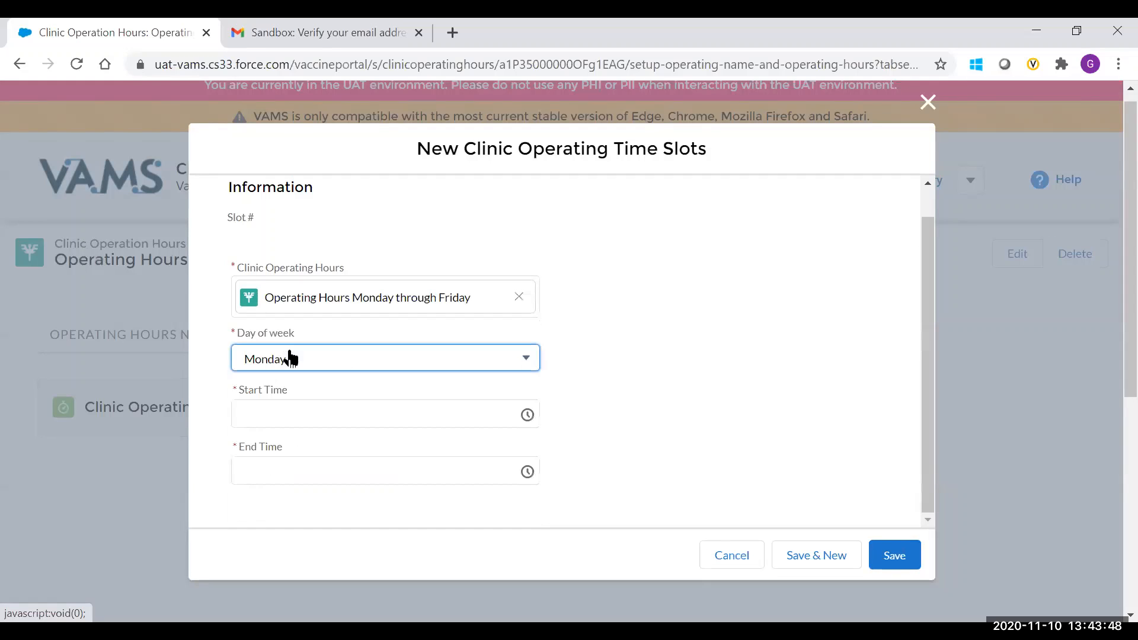
pyautogui.click(313, 411)
pyautogui.scroll(-7, 351, 497)
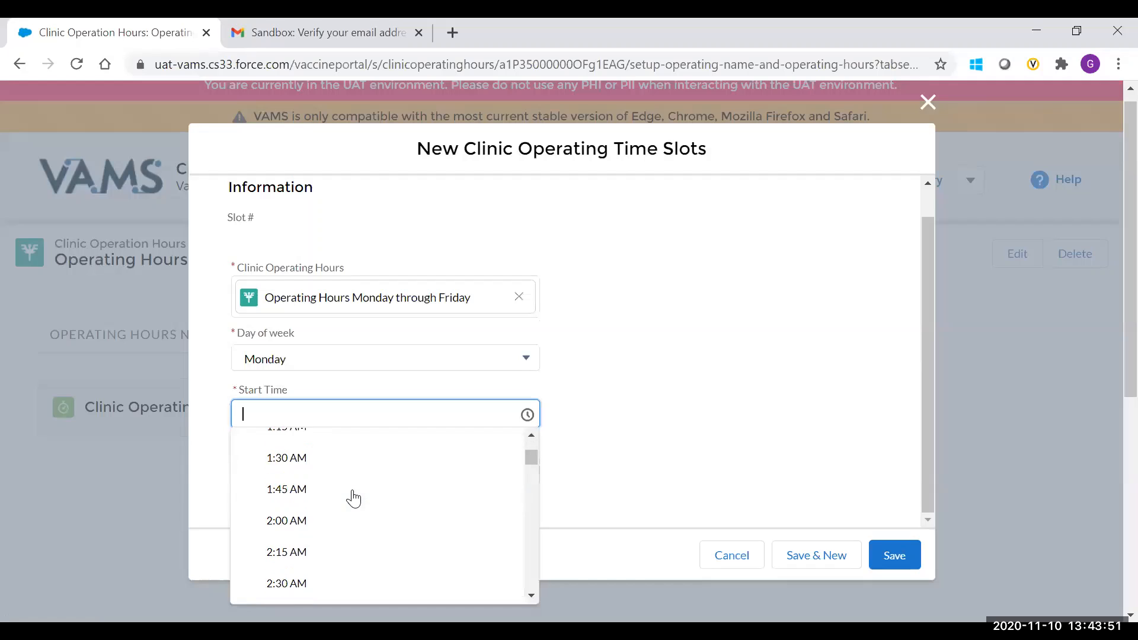
pyautogui.scroll(-10, 354, 498)
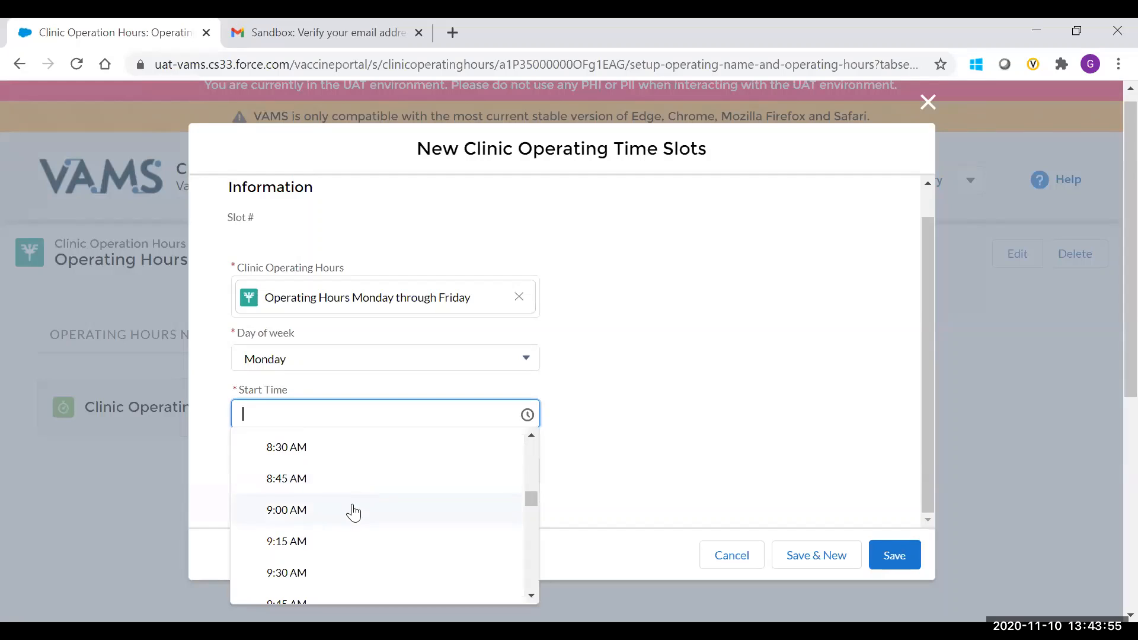
pyautogui.click(351, 510)
# Set the Monday slot's end time to 5:00 PM and save the slot.
pyautogui.click(334, 473)
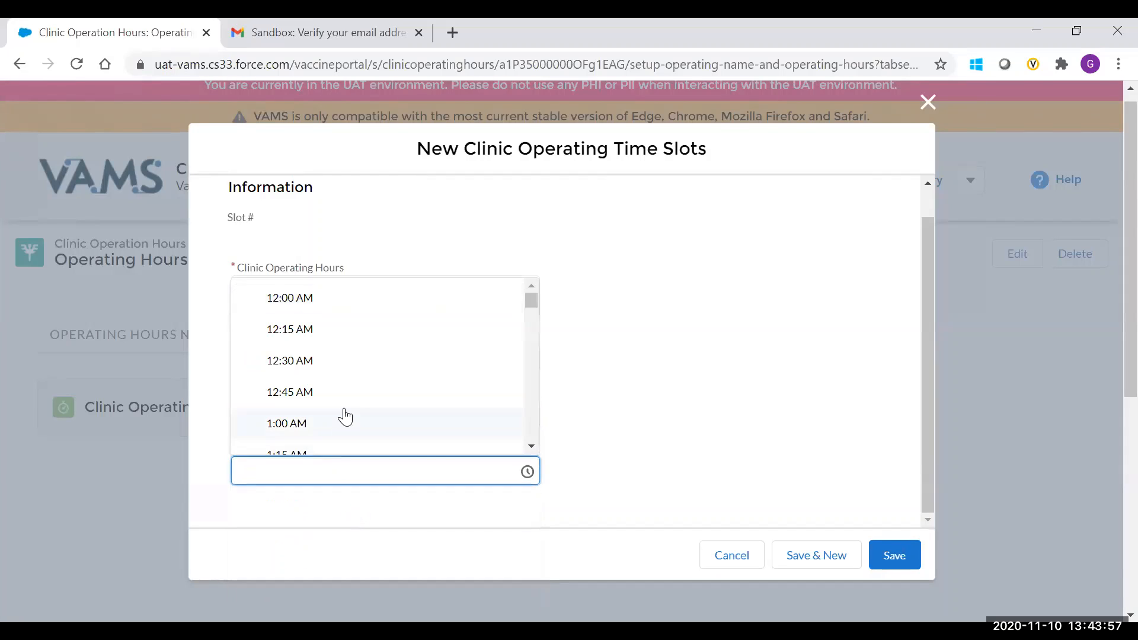
pyautogui.scroll(-5, 332, 397)
pyautogui.scroll(-3, 326, 378)
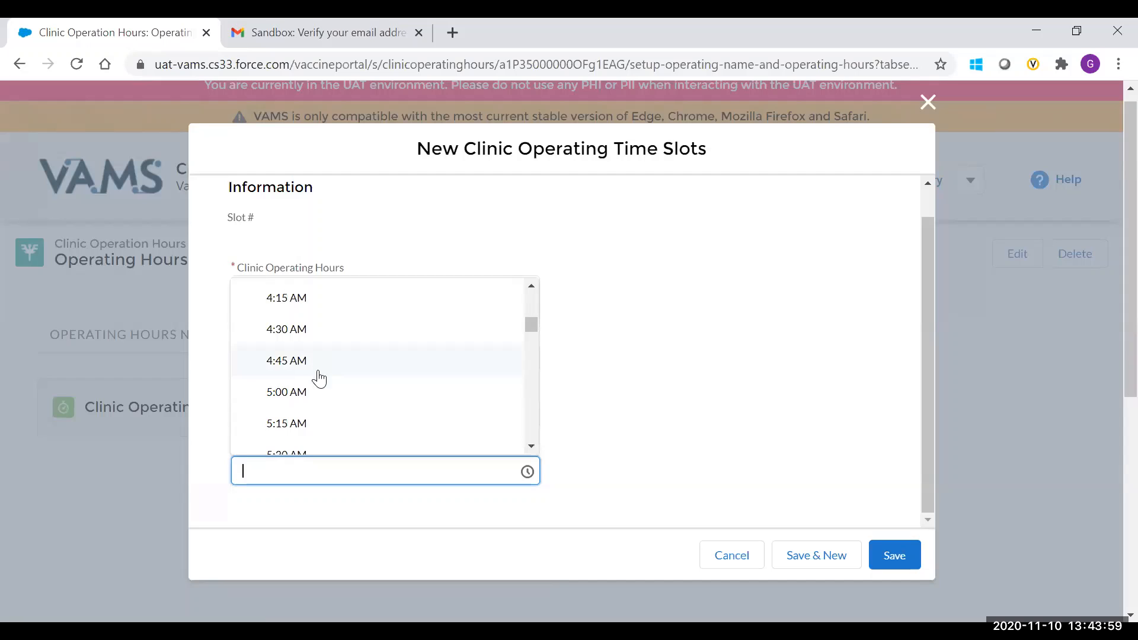
pyautogui.scroll(-10, 322, 396)
pyautogui.scroll(-15, 324, 401)
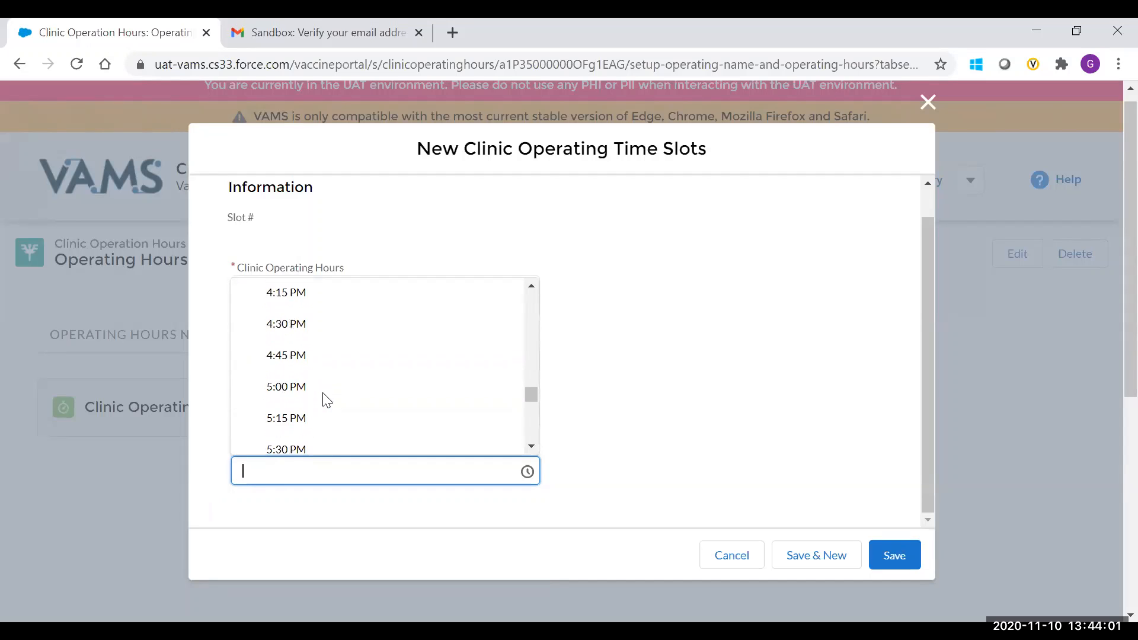
pyautogui.click(312, 308)
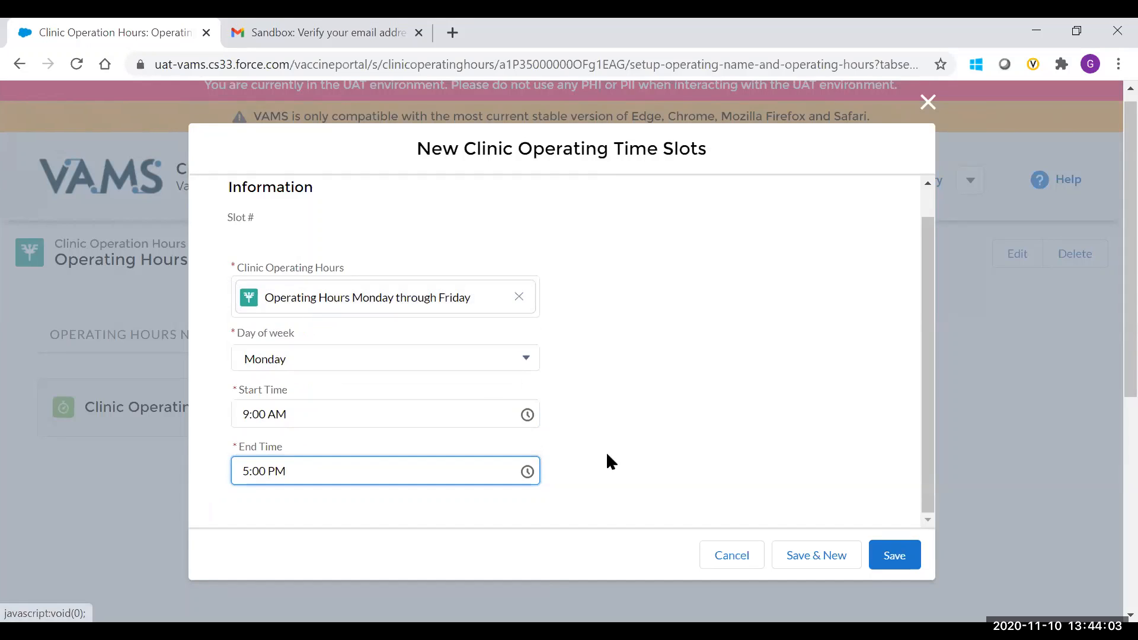
pyautogui.click(888, 556)
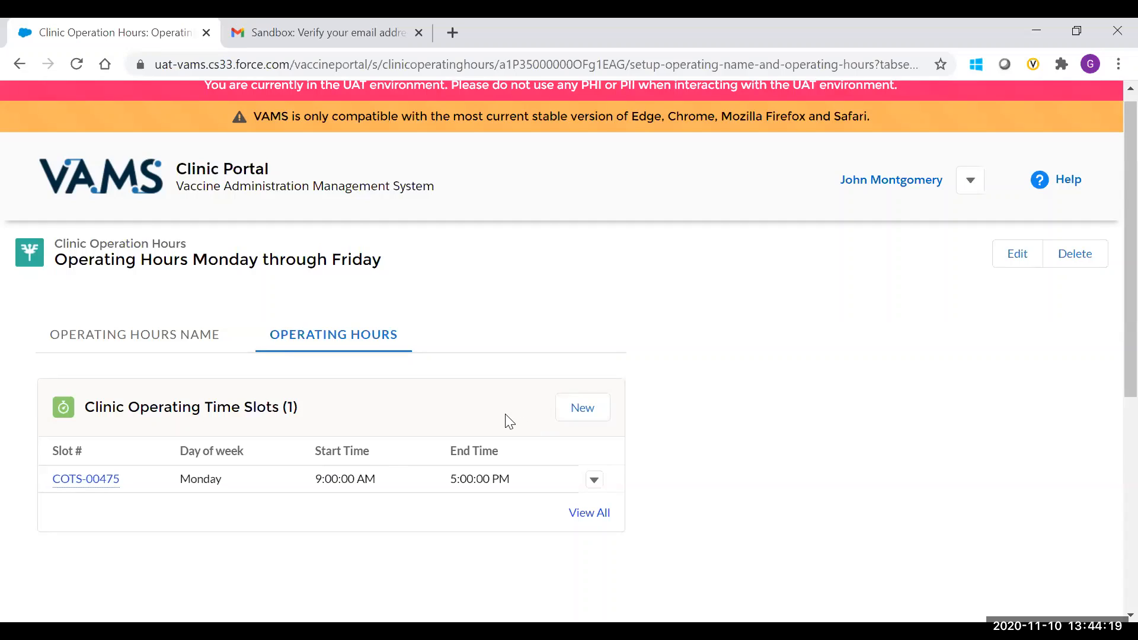
# Start a new clinic operating time slot for Tuesday with a start time of 9:00 AM.
pyautogui.click(570, 416)
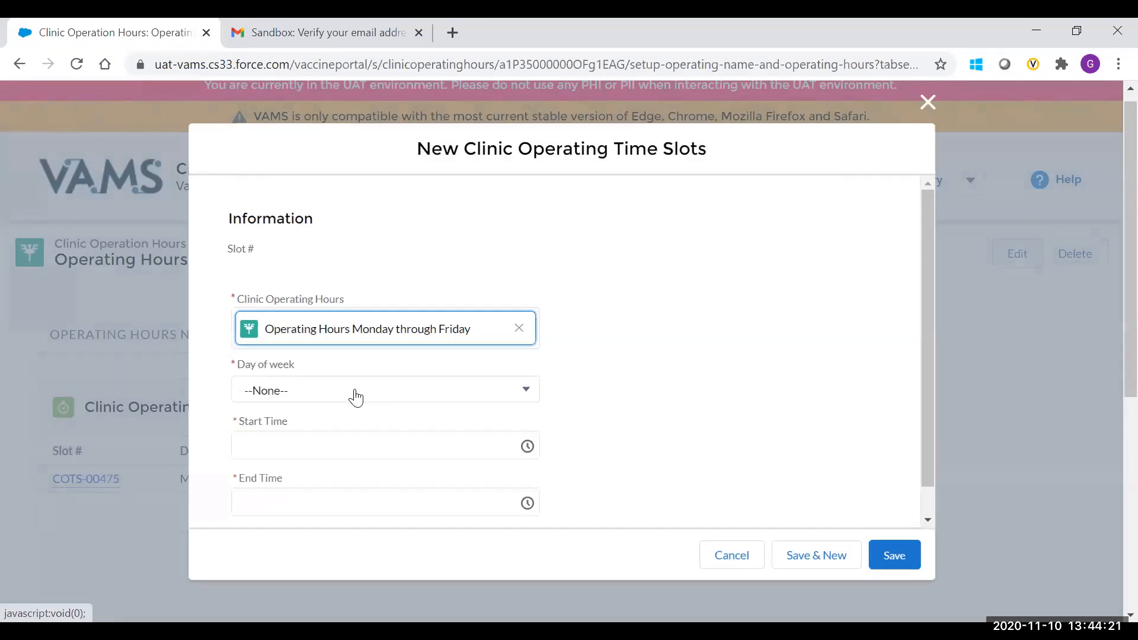
pyautogui.click(354, 391)
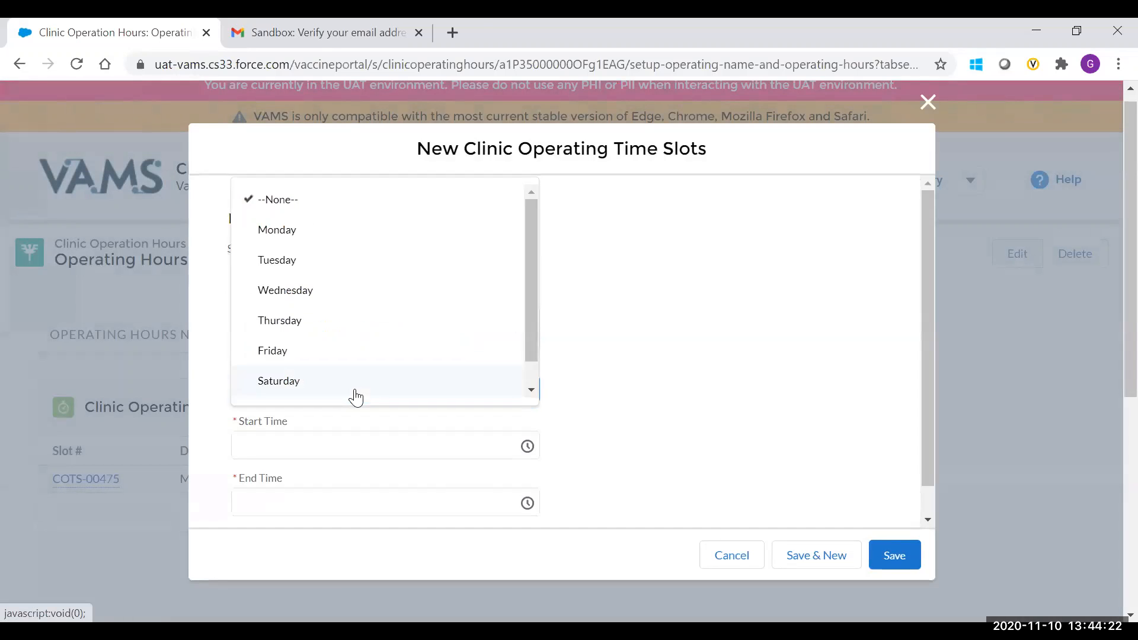
pyautogui.click(309, 259)
pyautogui.click(300, 443)
pyautogui.scroll(-8, 353, 391)
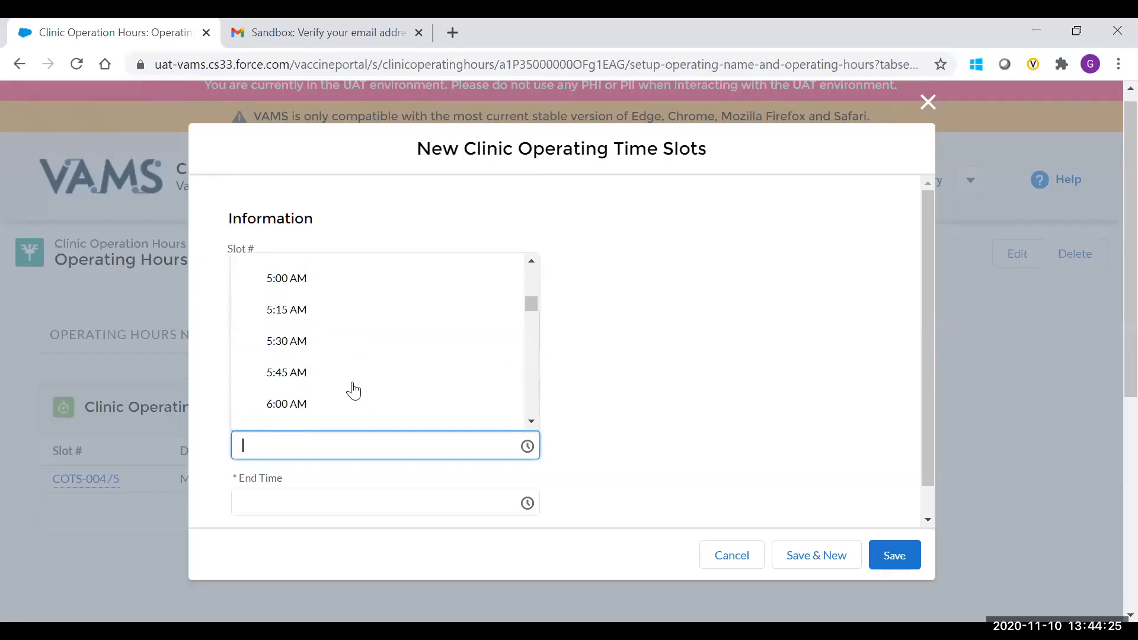
pyautogui.scroll(-7, 353, 391)
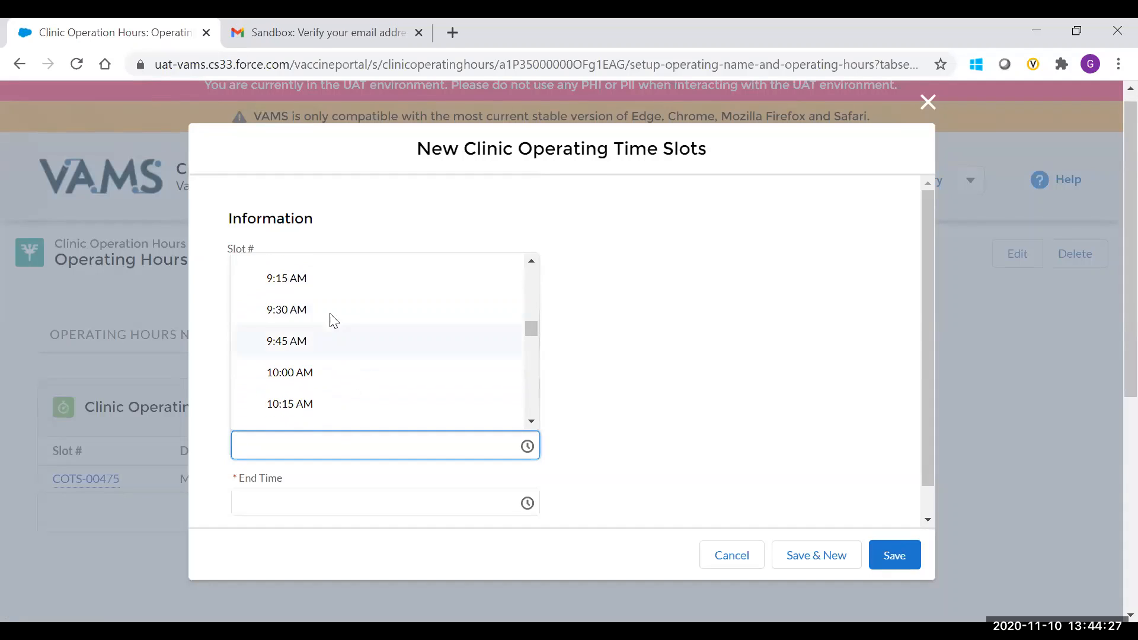
pyautogui.scroll(2, 326, 311)
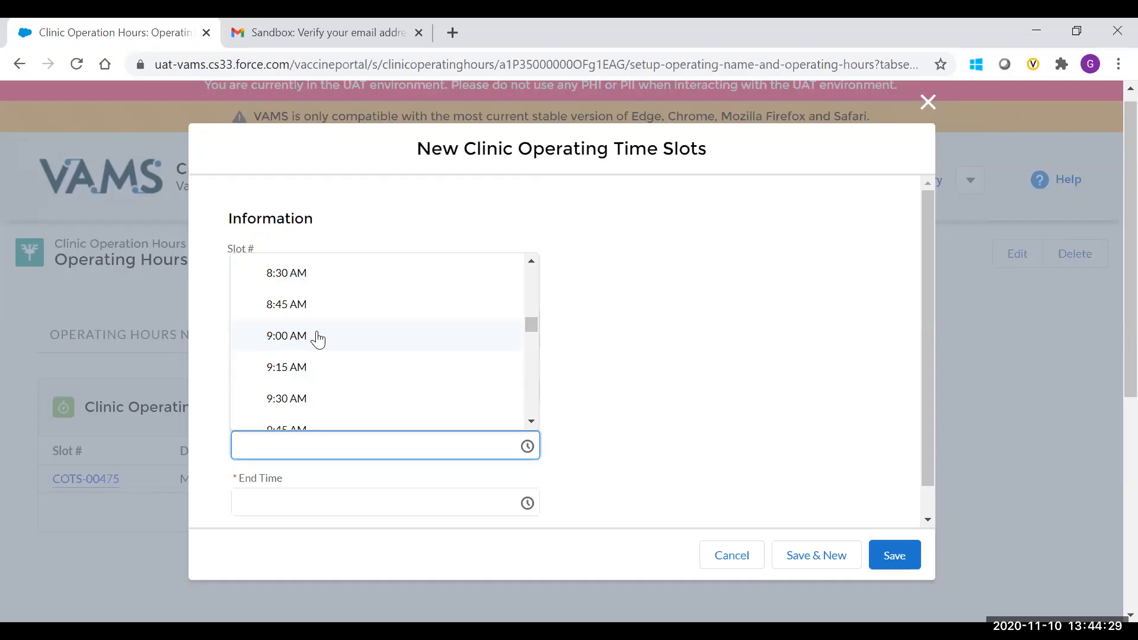
pyautogui.click(319, 339)
# Set the Tuesday morning slot's end time to 12:00 PM and save it, continuing with another new slot.
pyautogui.click(302, 498)
pyautogui.scroll(-7, 303, 397)
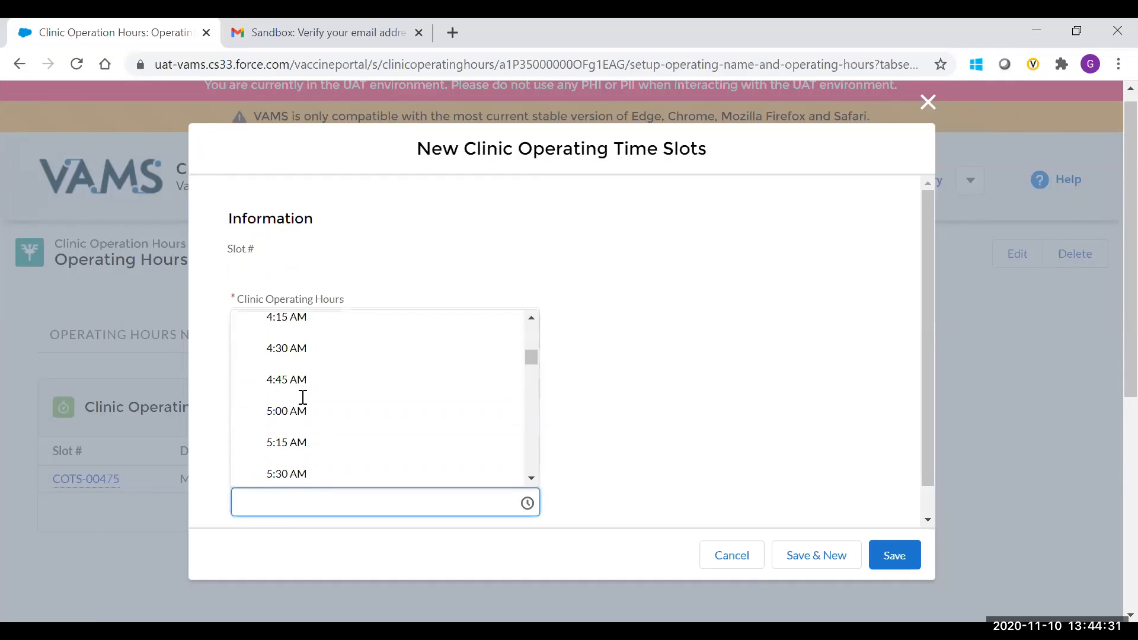
pyautogui.scroll(-17, 303, 397)
pyautogui.scroll(4, 303, 399)
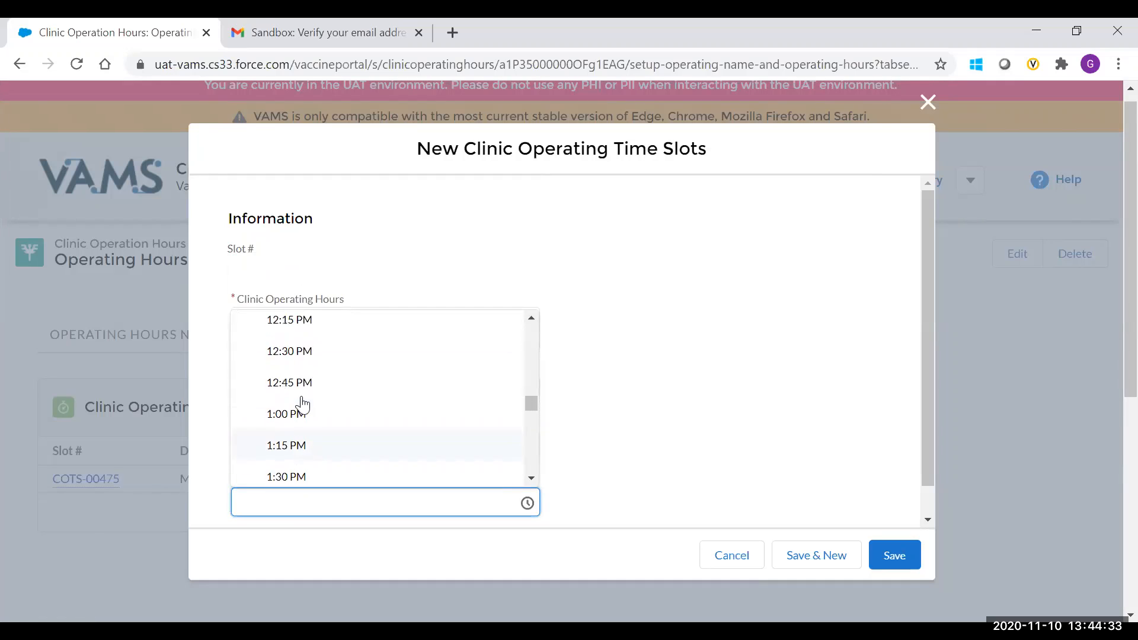
pyautogui.scroll(3, 303, 405)
pyautogui.scroll(-1, 308, 380)
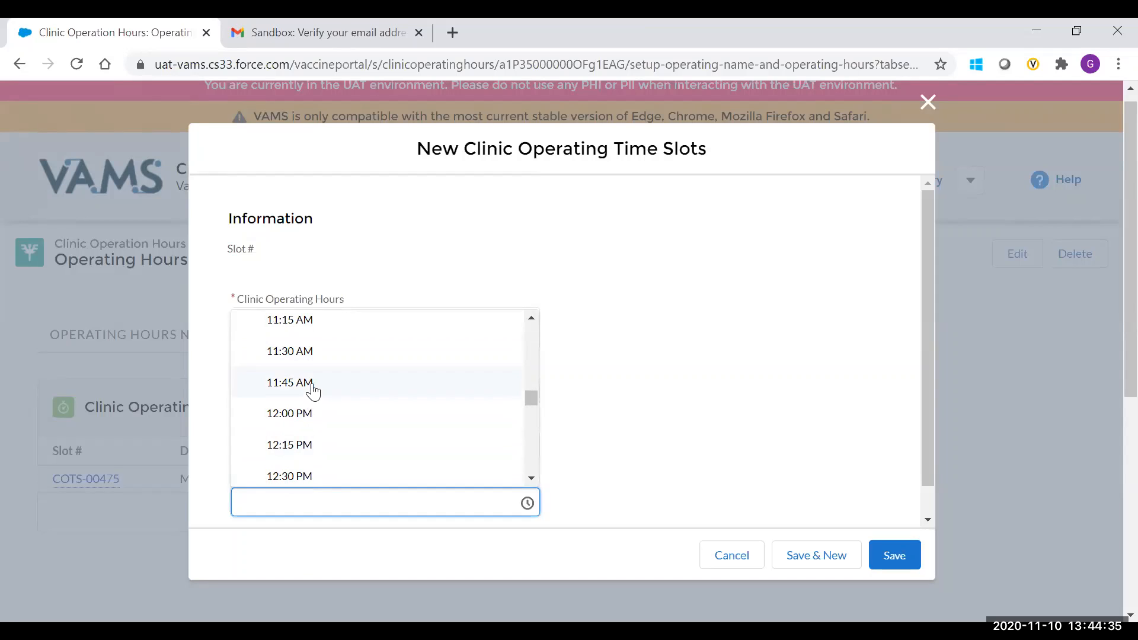
pyautogui.click(310, 414)
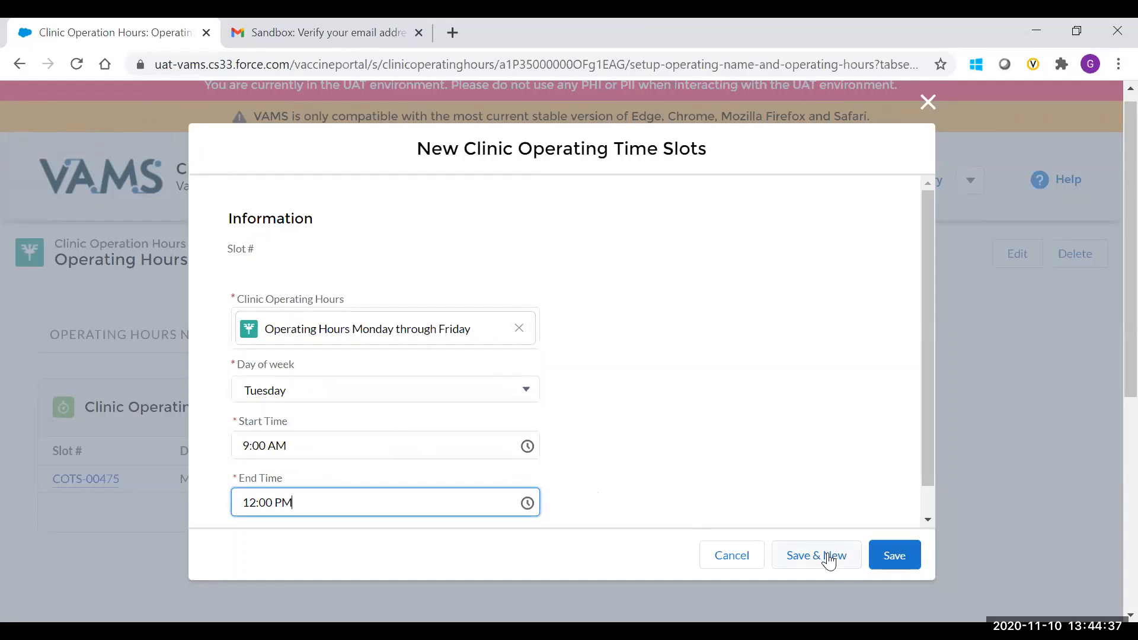
pyautogui.click(829, 561)
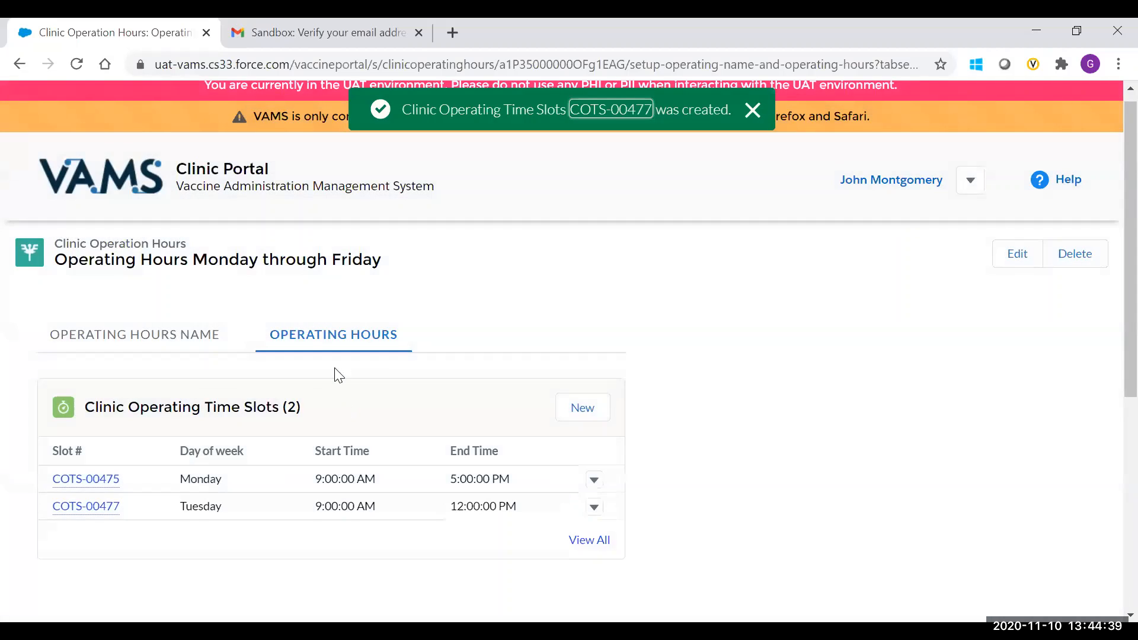
# Set the new time slot's day to Tuesday and its start time to 1:00 PM.
pyautogui.click(330, 398)
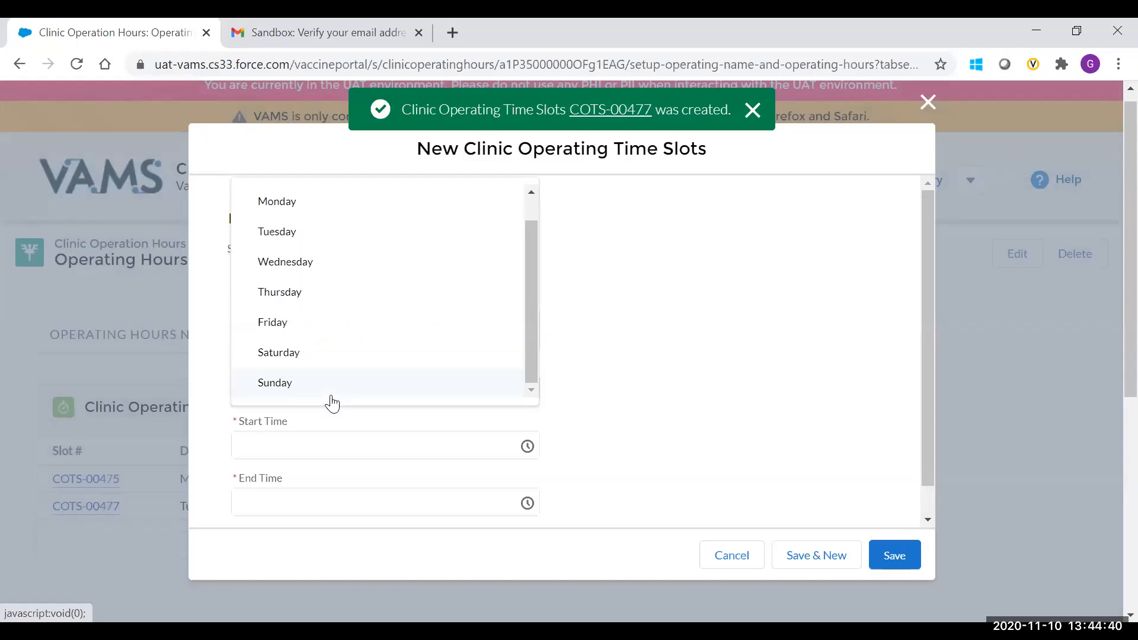
pyautogui.click(315, 240)
pyautogui.click(321, 442)
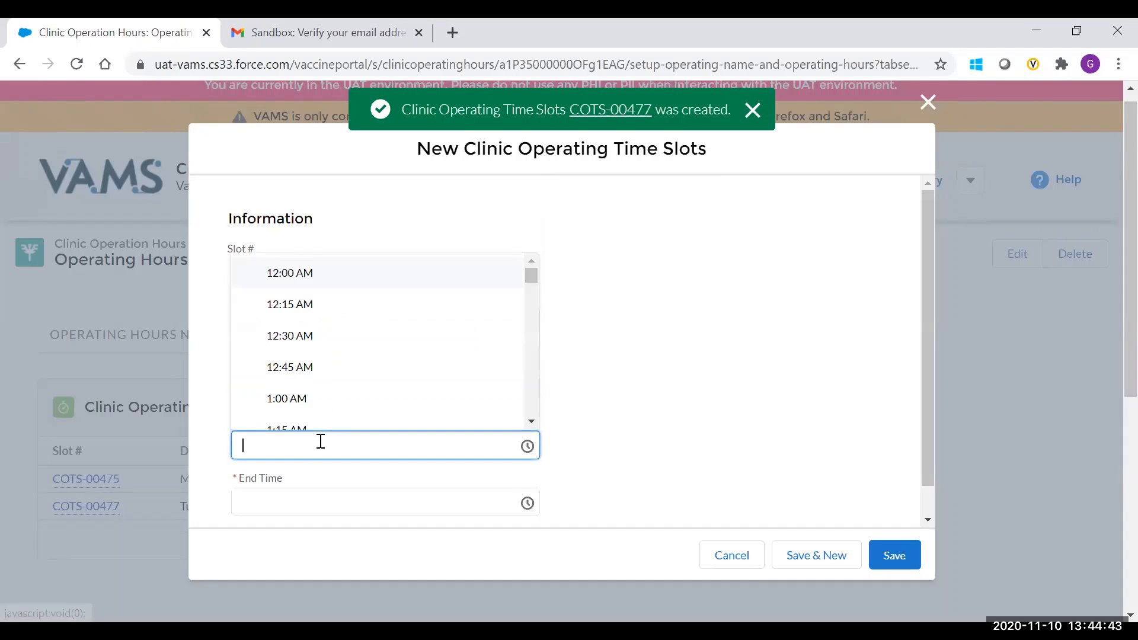
pyautogui.scroll(-9, 312, 365)
pyautogui.scroll(-12, 314, 359)
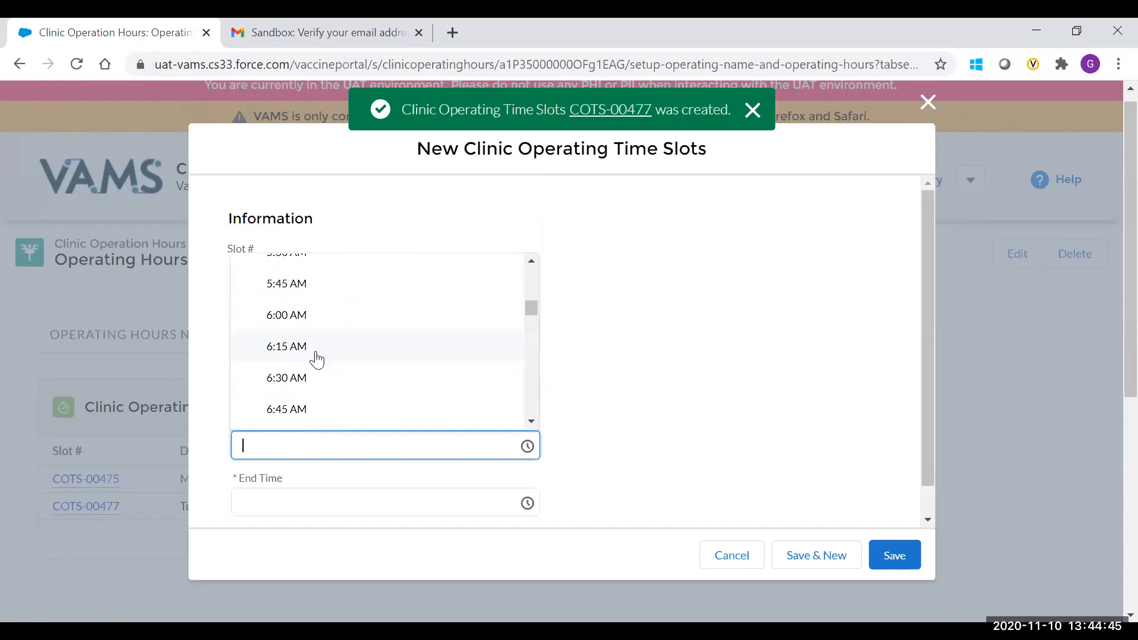
pyautogui.scroll(-6, 317, 356)
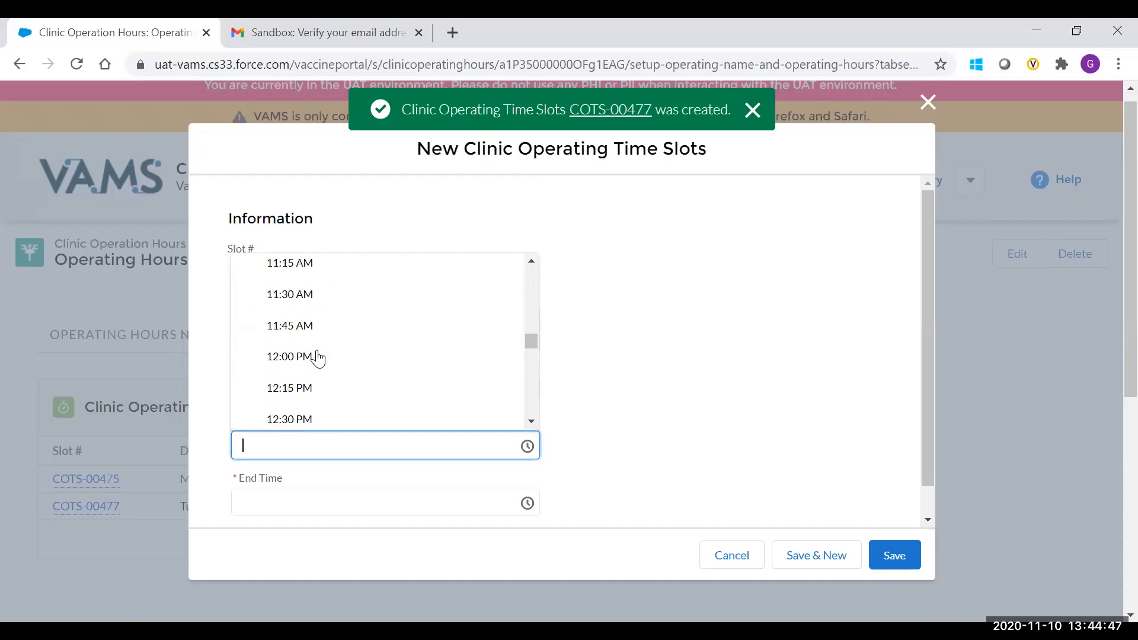
pyautogui.click(290, 304)
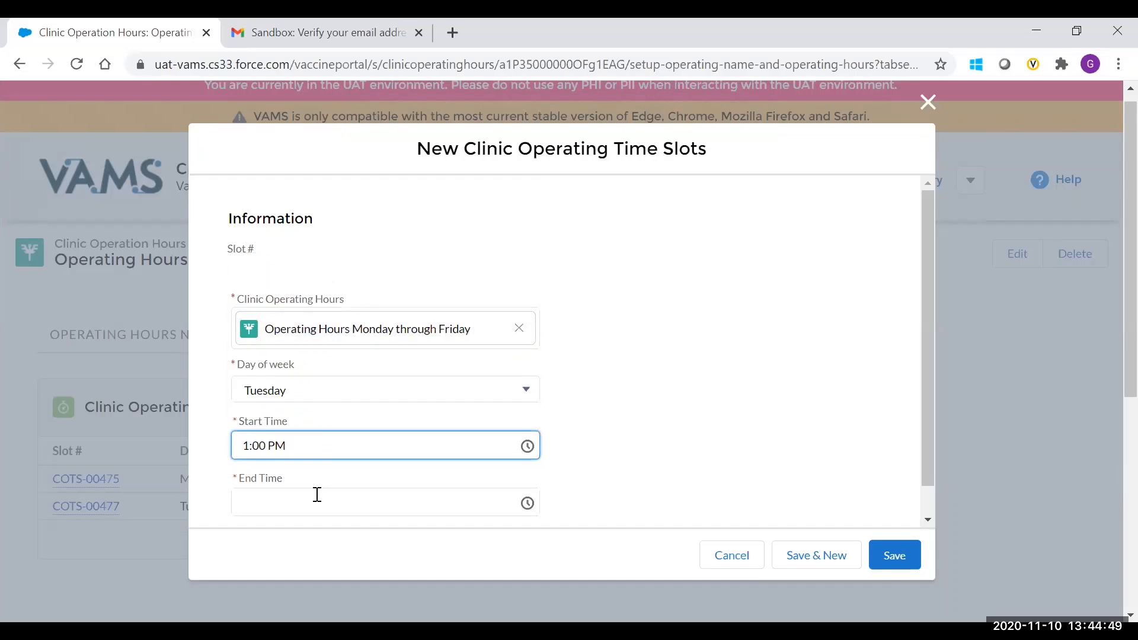
# Set the Tuesday afternoon slot's end time to 5:00 PM and save the slot.
pyautogui.click(318, 501)
pyautogui.scroll(-10, 323, 409)
pyautogui.scroll(-11, 323, 407)
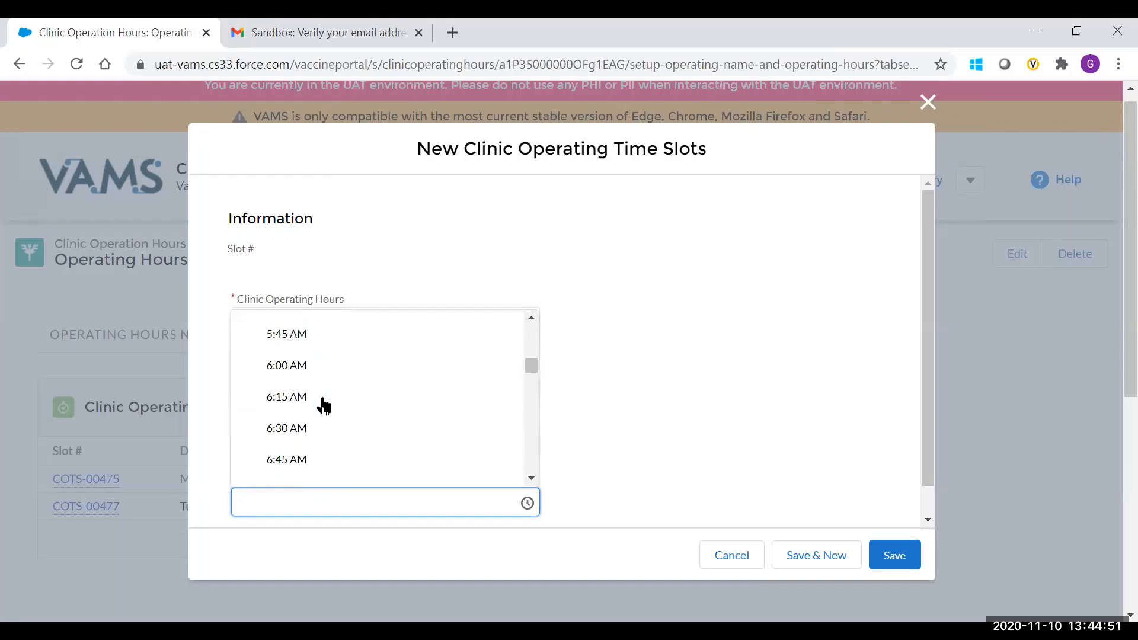
pyautogui.scroll(-12, 323, 407)
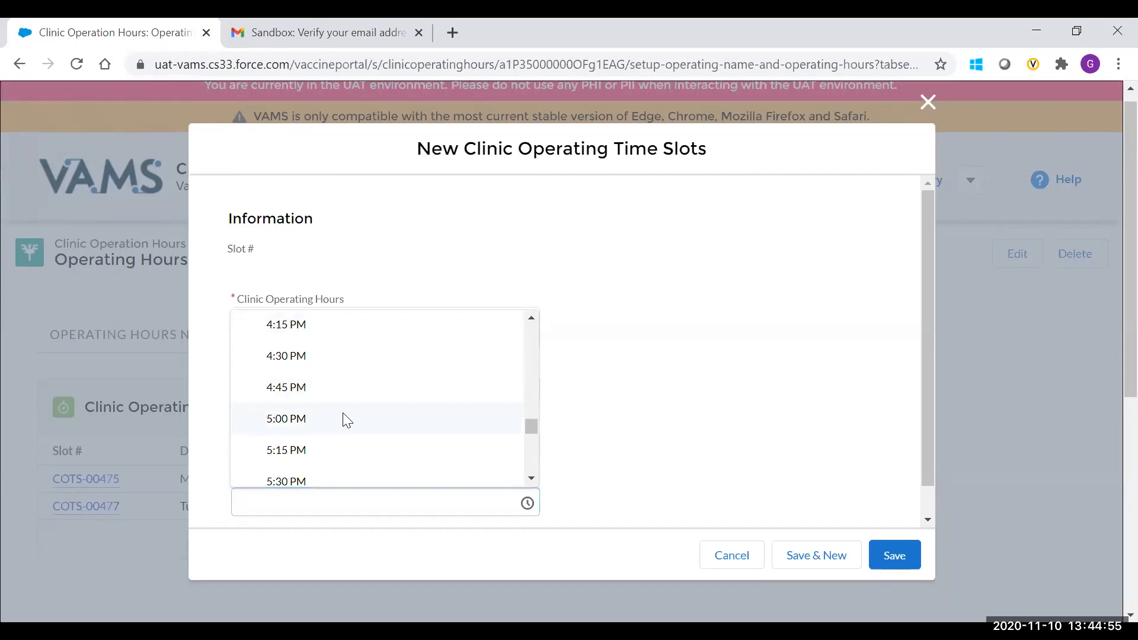
pyautogui.click(345, 419)
pyautogui.click(894, 554)
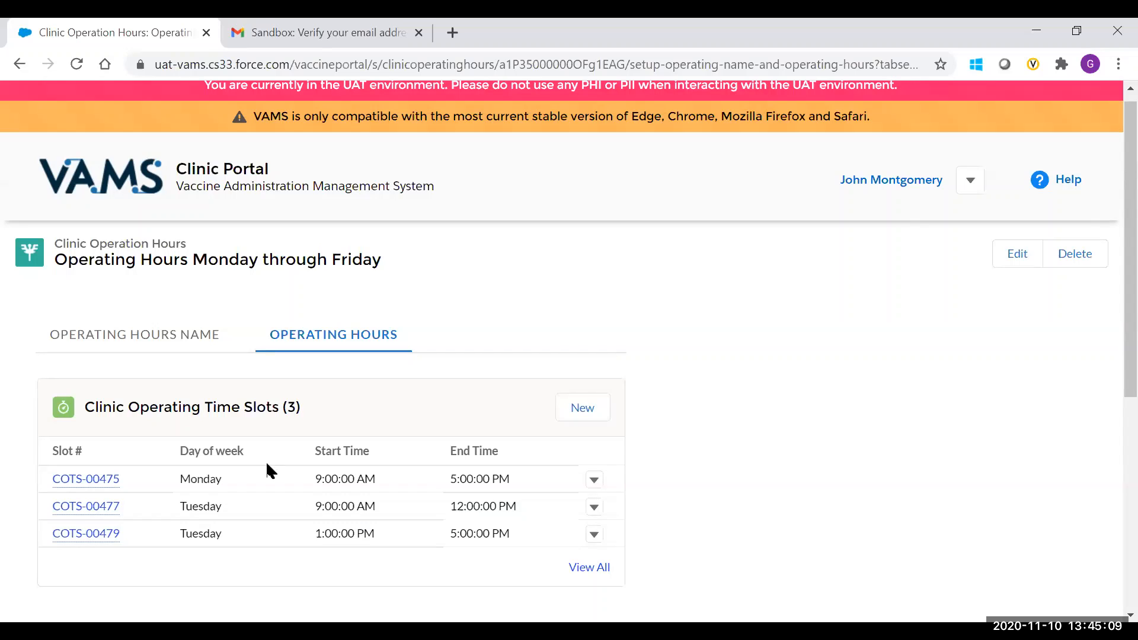
# Return to the clinic portal's main page, go to the clinic absences and open the form for a new absence.
pyautogui.scroll(-1, 629, 408)
pyautogui.scroll(1, 279, 326)
pyautogui.click(118, 189)
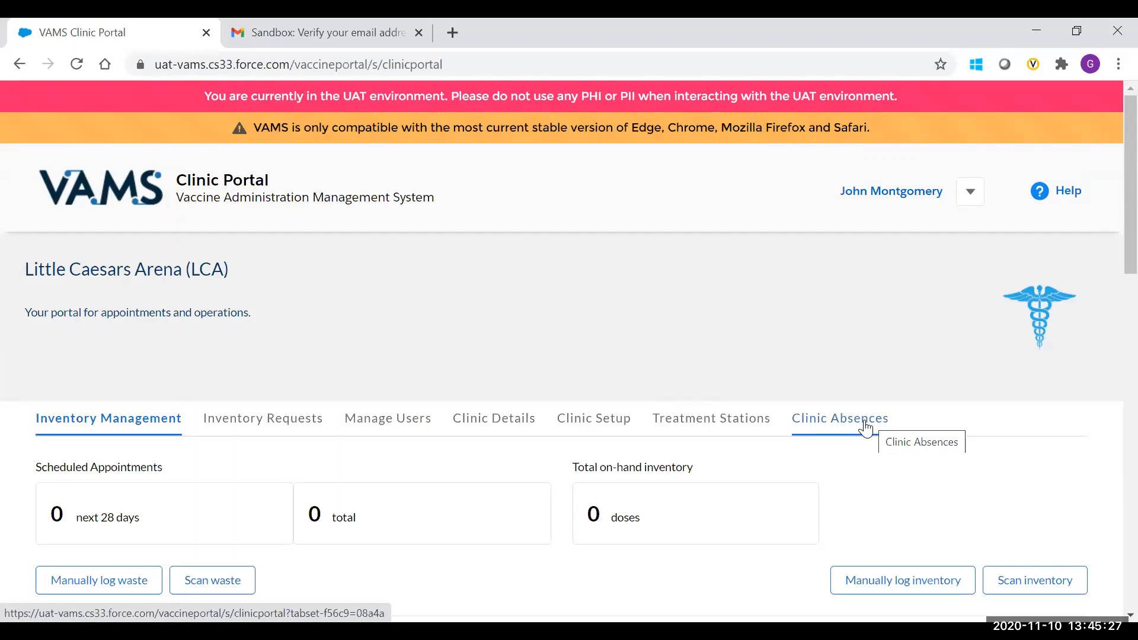
pyautogui.click(865, 425)
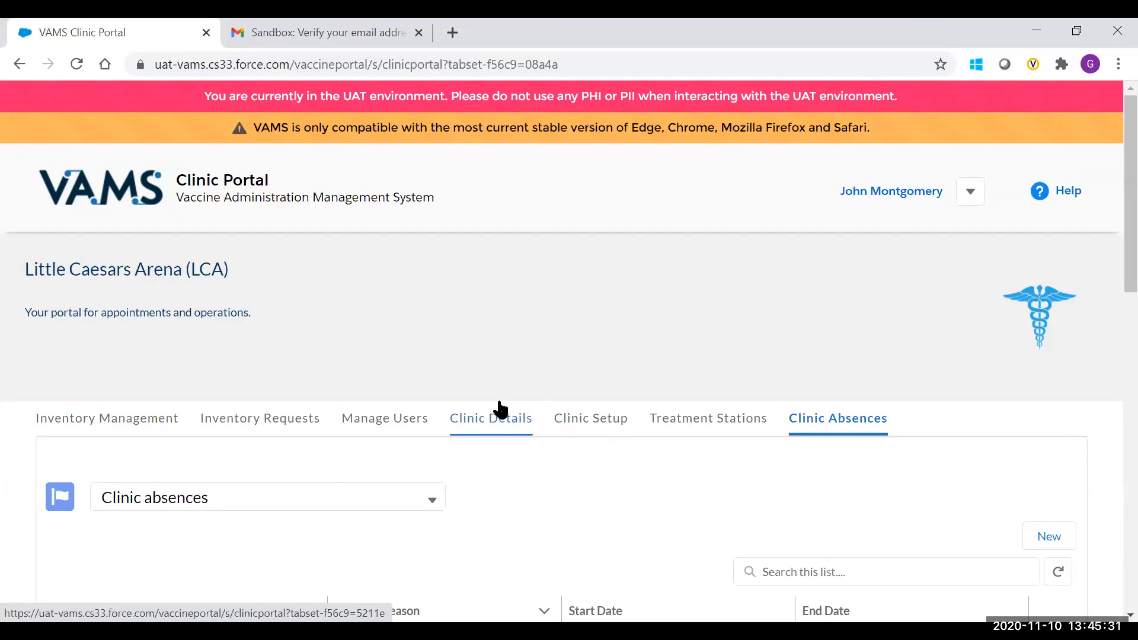
pyautogui.scroll(-2, 403, 464)
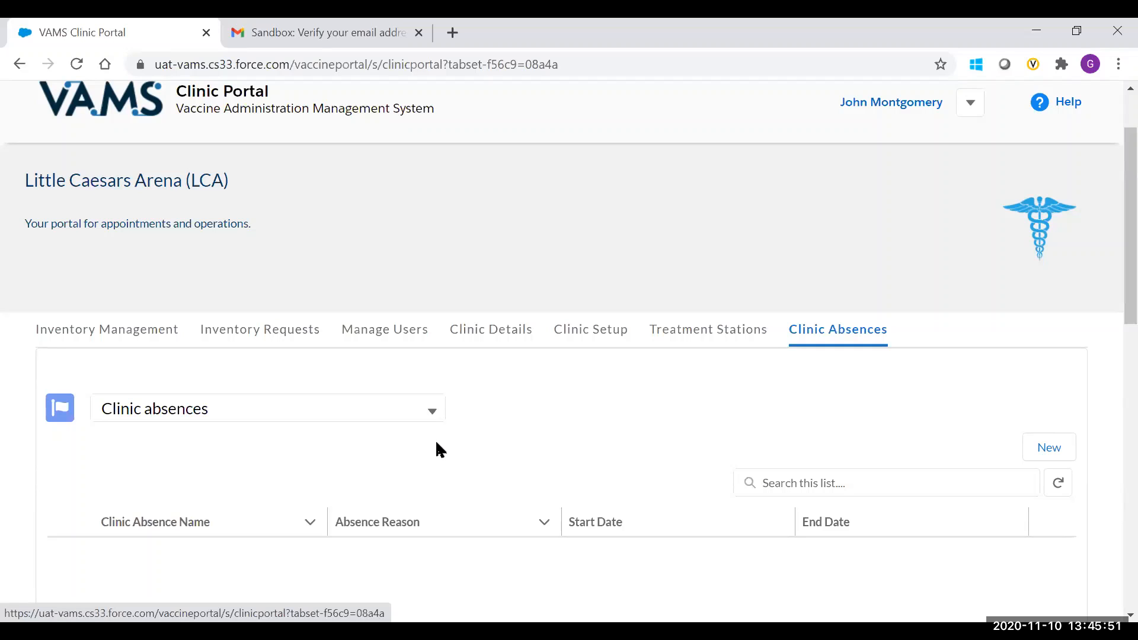
pyautogui.scroll(-2, 551, 427)
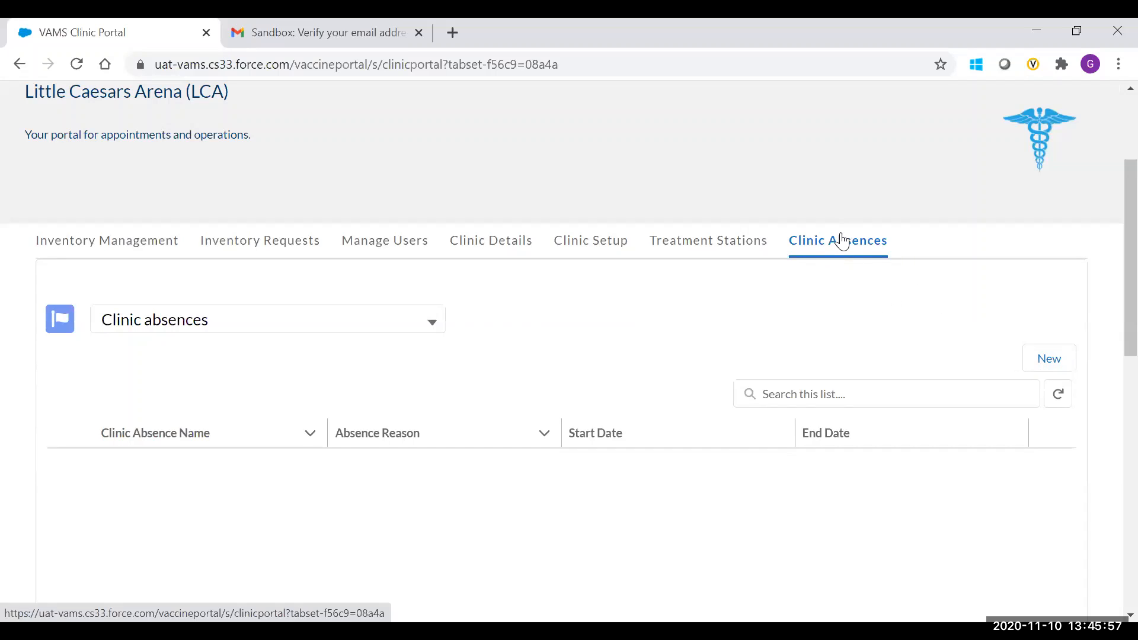
pyautogui.click(1048, 359)
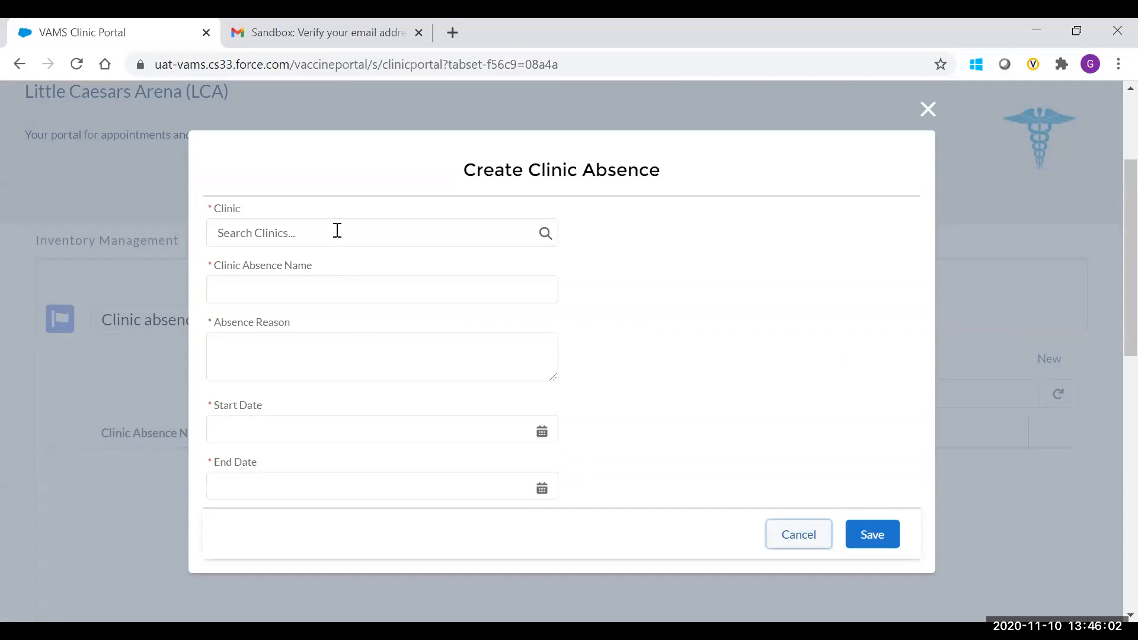
# Fill in the clinic absence for Little Caesars Arena (LCA) with the name Thanksgiving and the reason Federal holiday.
pyautogui.click(337, 231)
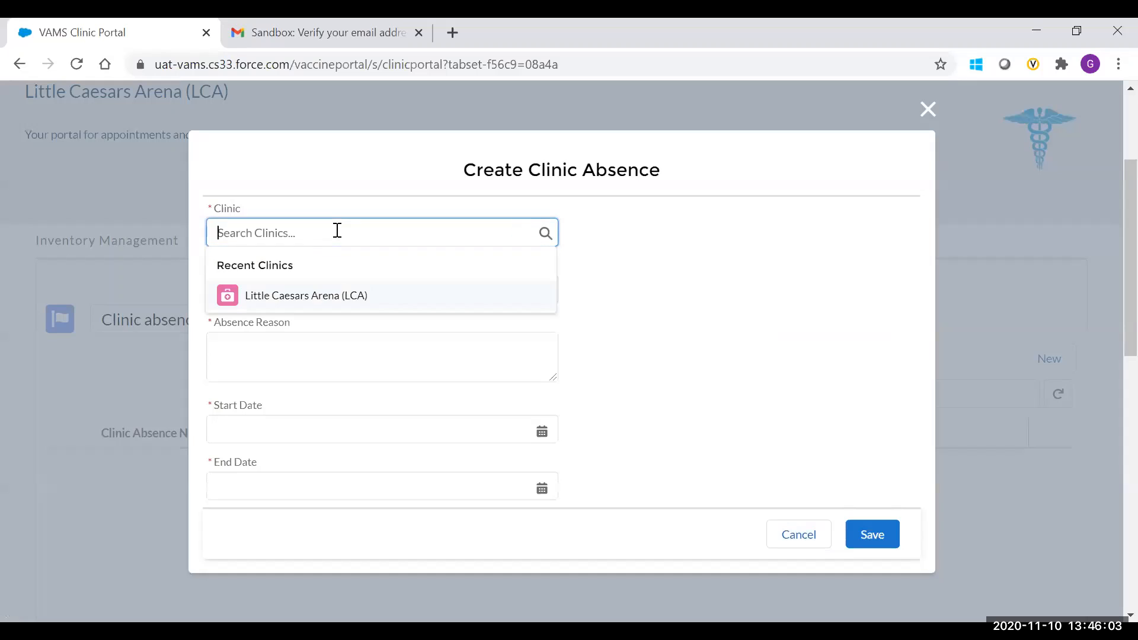
pyautogui.click(338, 298)
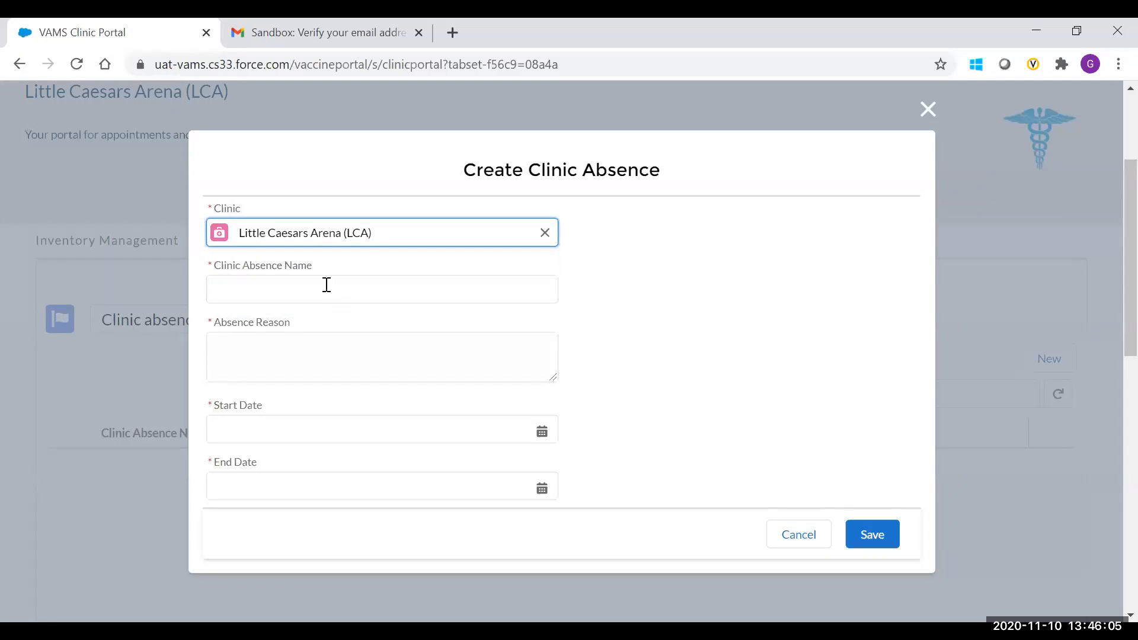
pyautogui.click(328, 284)
pyautogui.write('Thank')
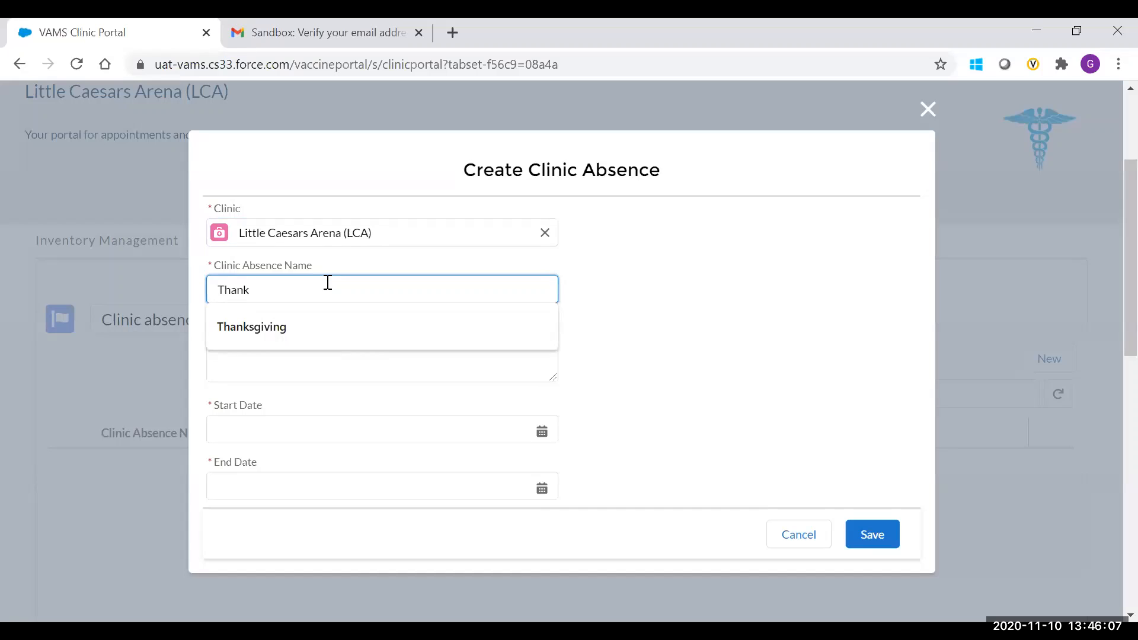
pyautogui.write('sgiving')
pyautogui.click(323, 346)
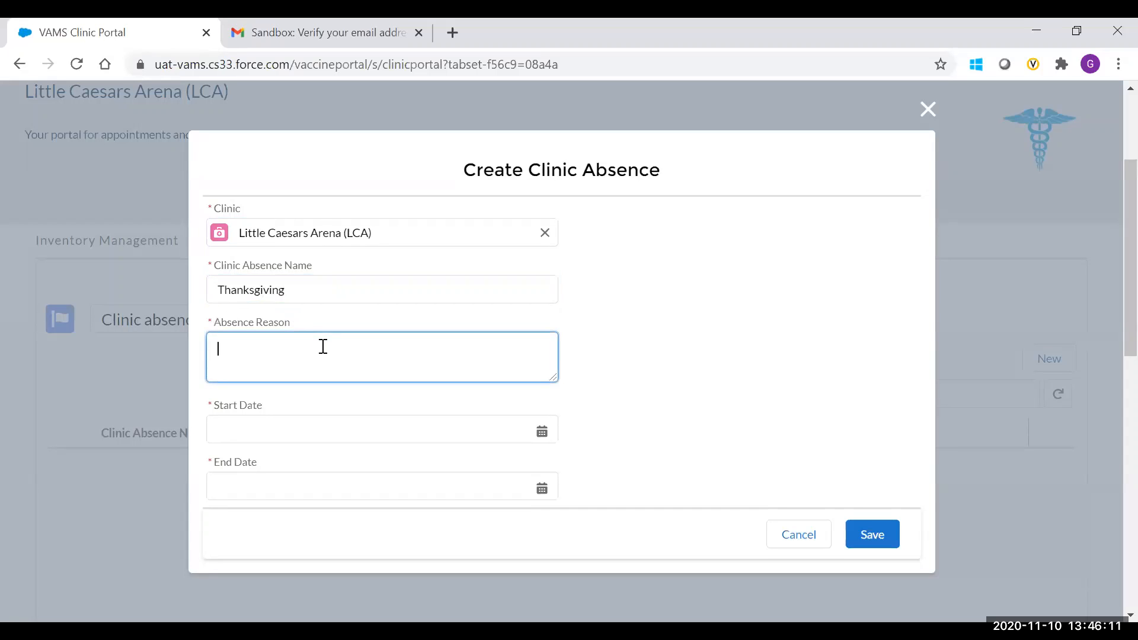
pyautogui.write('Federal holiday')
# Set both the absence's start date and end date to Nov 26, 2020 and save it, accepting the appointment cancellation warning.
pyautogui.click(330, 429)
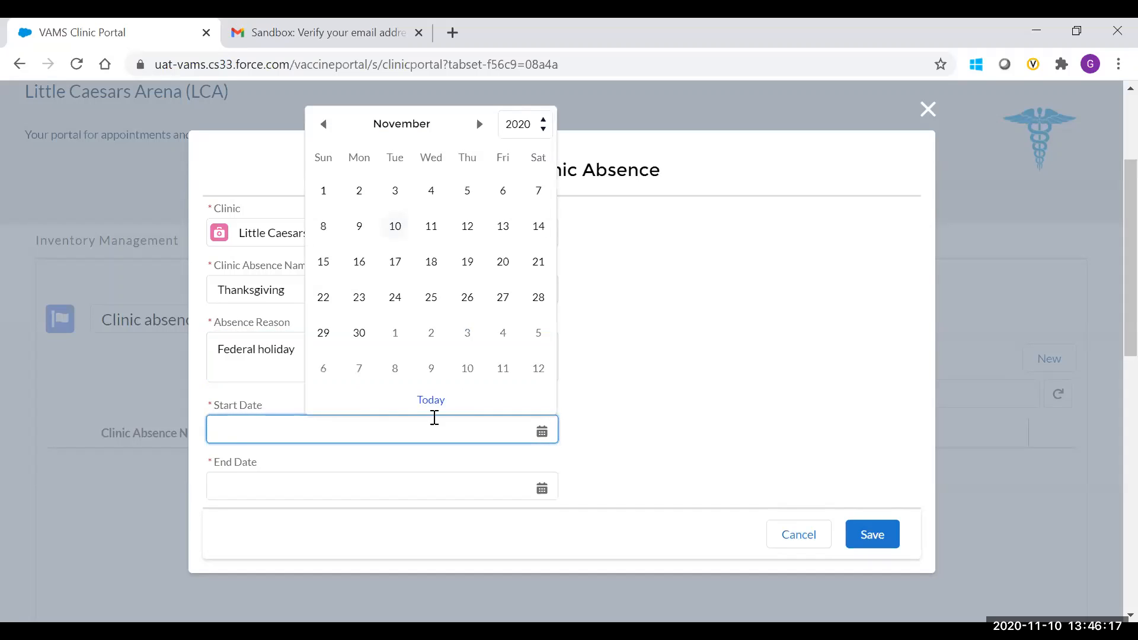
pyautogui.click(467, 297)
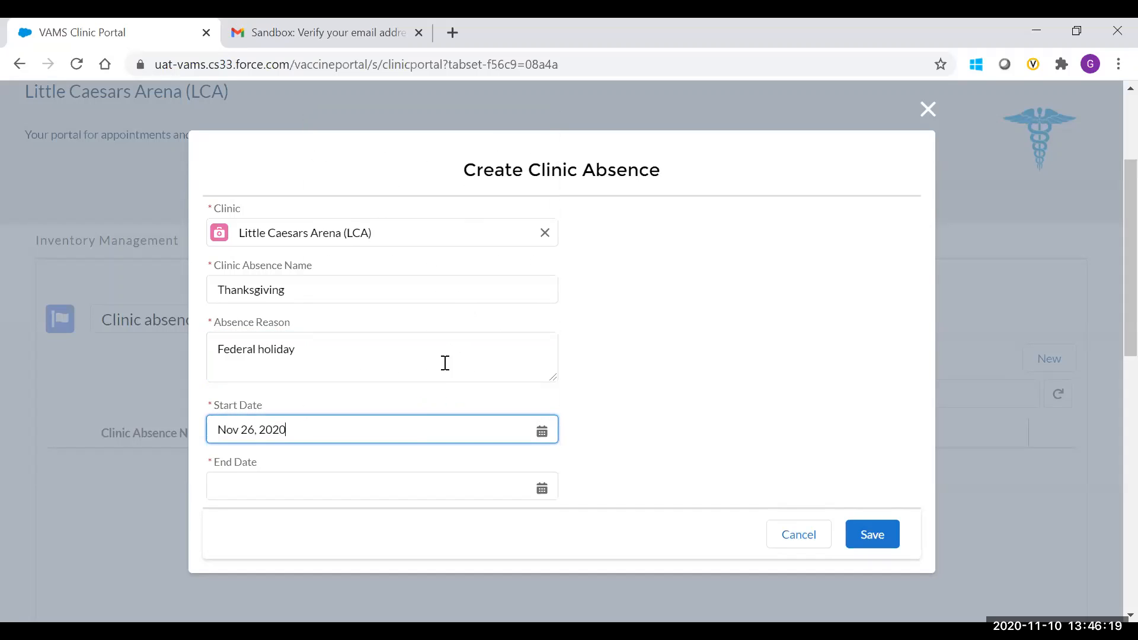
pyautogui.click(411, 483)
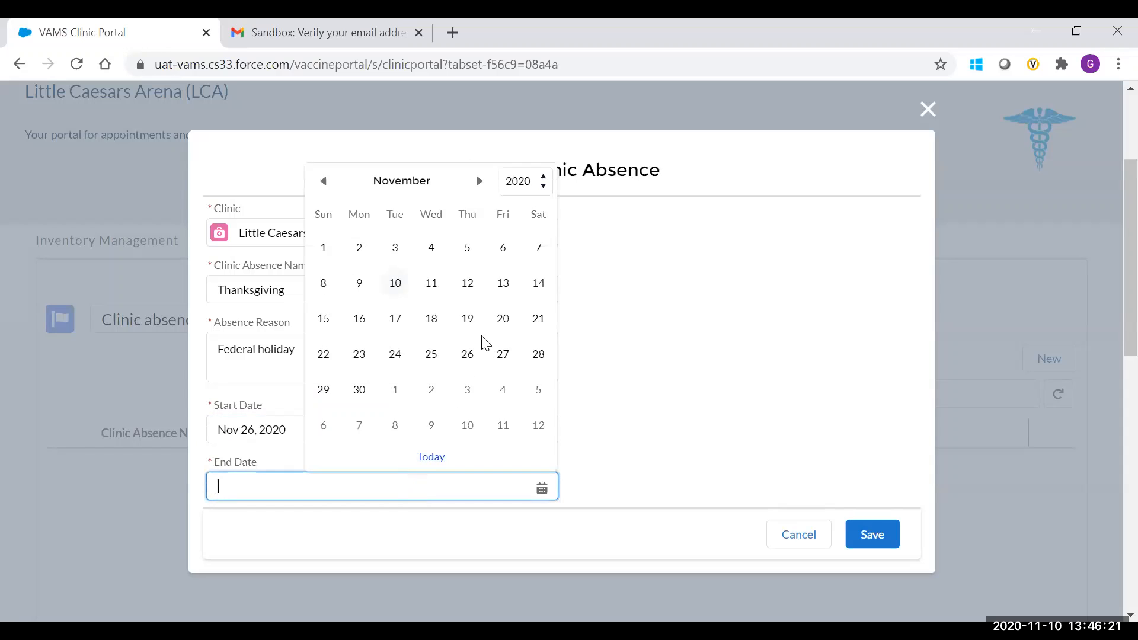
pyautogui.click(468, 355)
pyautogui.click(872, 534)
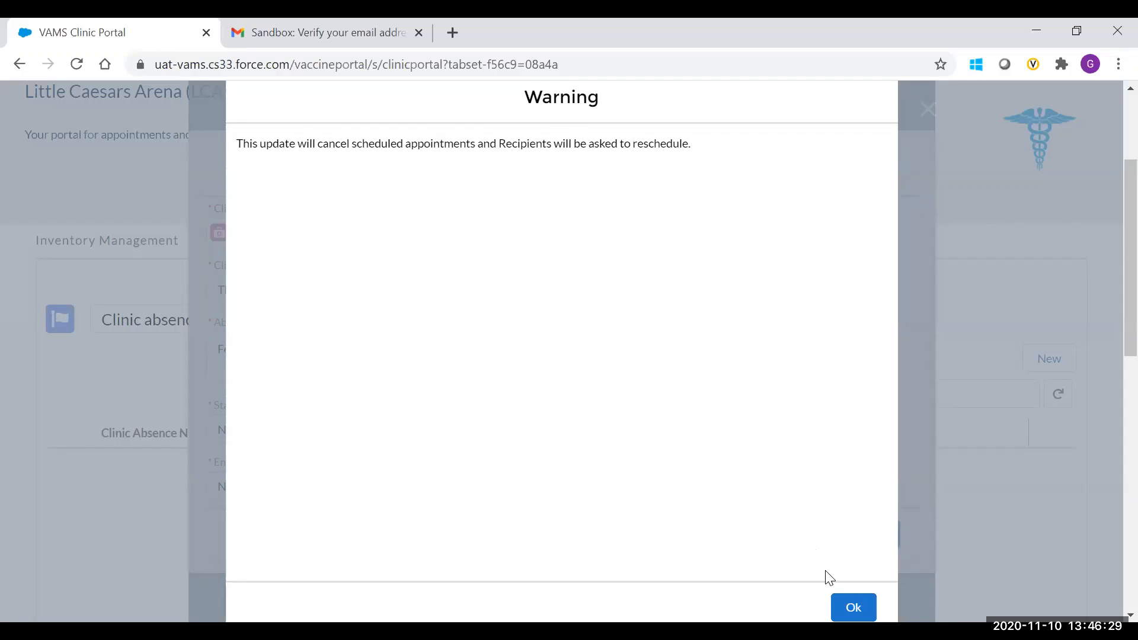
pyautogui.click(849, 605)
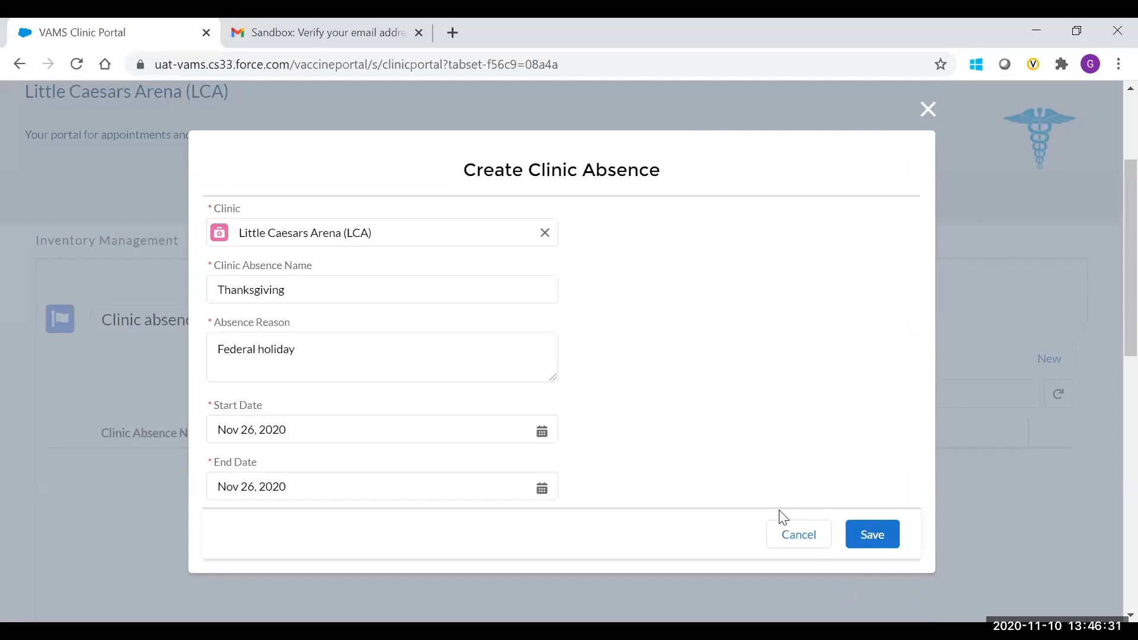
pyautogui.click(868, 541)
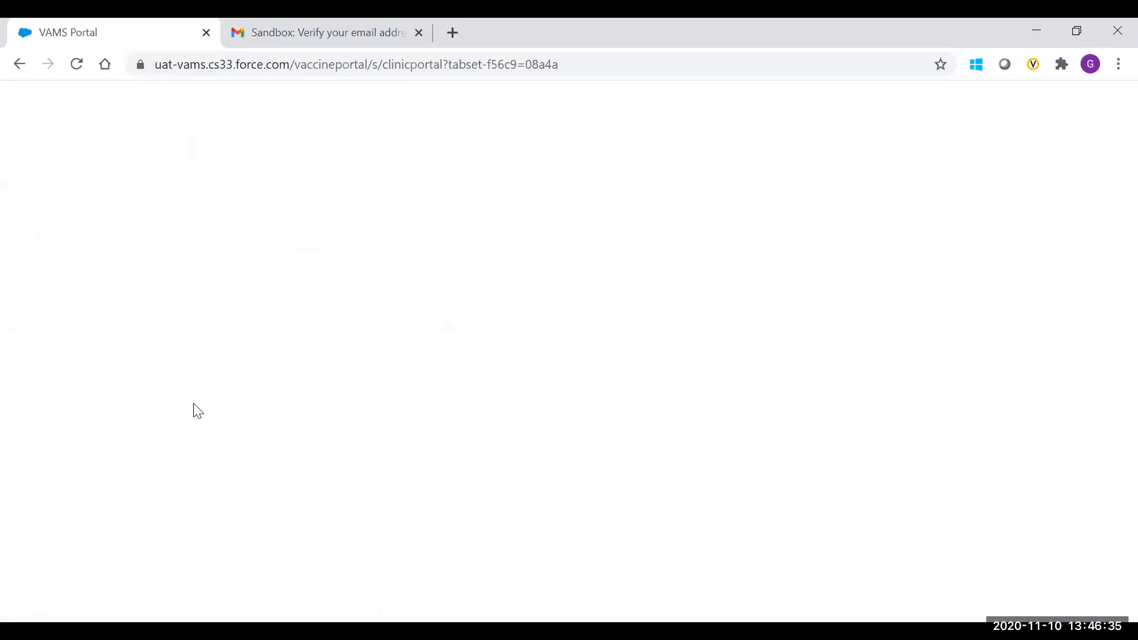
# Check which actions are available for the Thanksgiving entry in the clinic absences list.
pyautogui.scroll(-2, 195, 408)
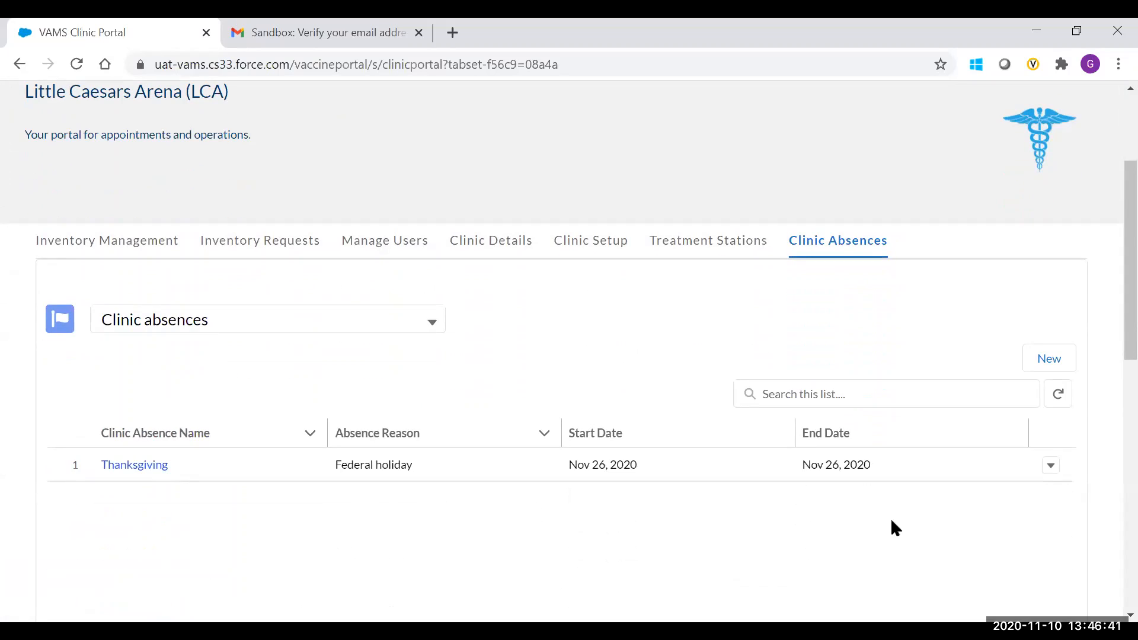
pyautogui.click(1043, 474)
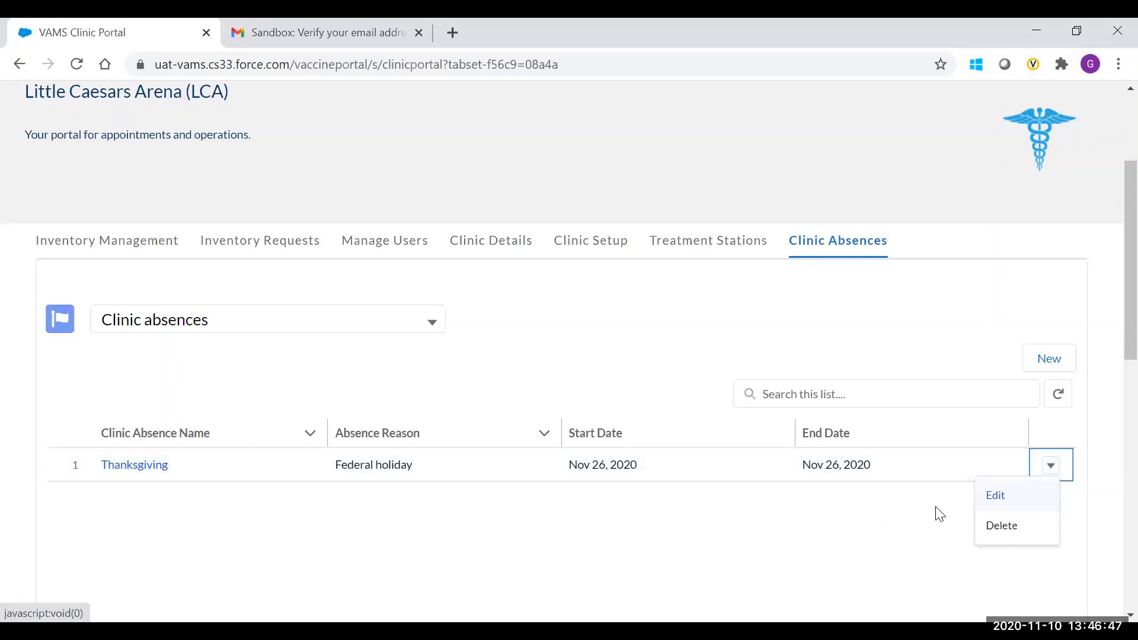
pyautogui.click(952, 518)
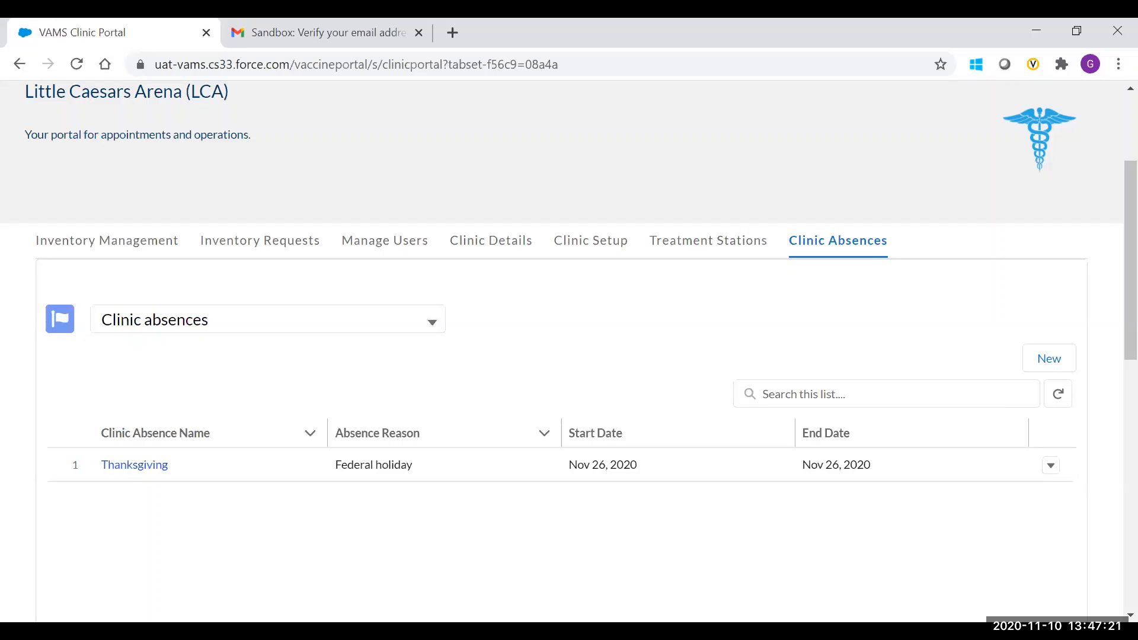
# Start a new treatment station for Little Caesars Arena (LCA) named Station 1, with the end date 11/30/2020.
pyautogui.click(677, 253)
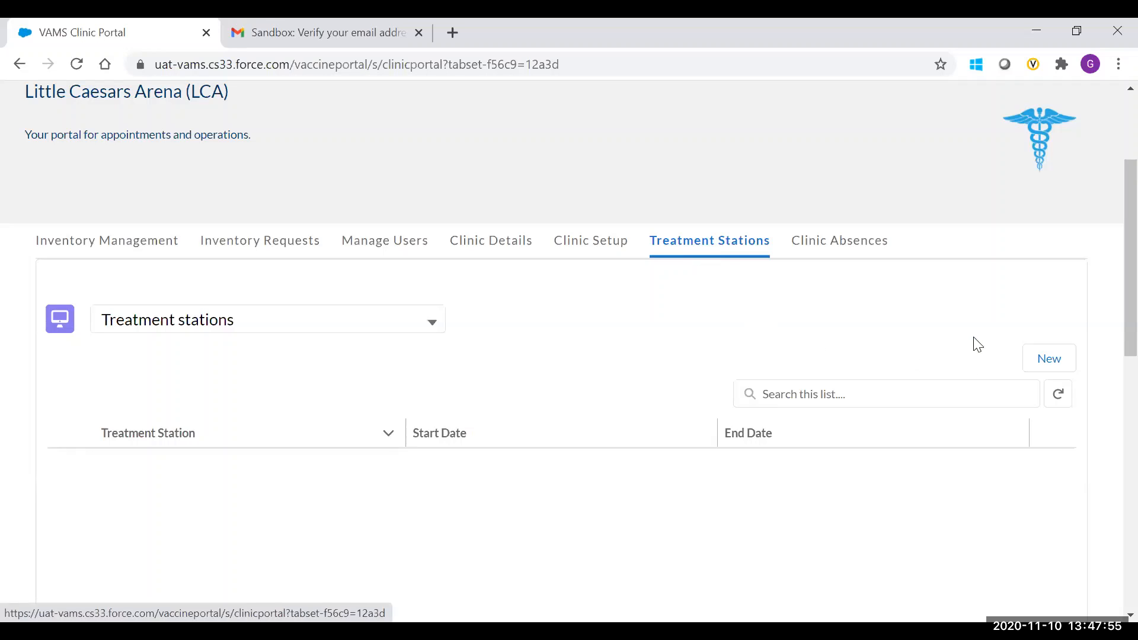
pyautogui.click(1040, 361)
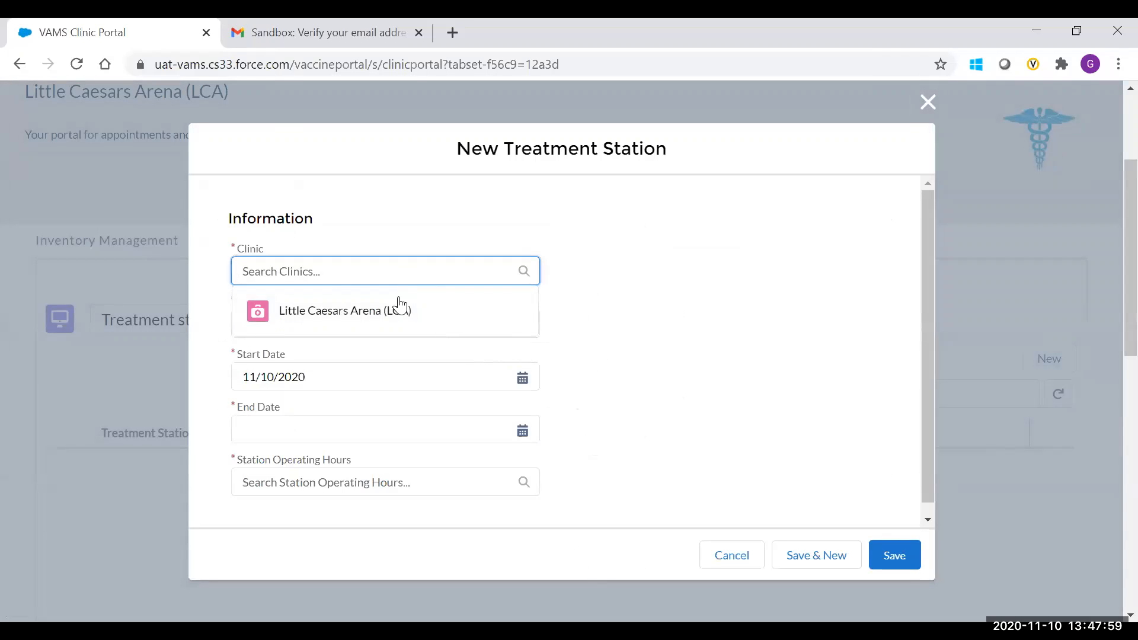
pyautogui.click(401, 318)
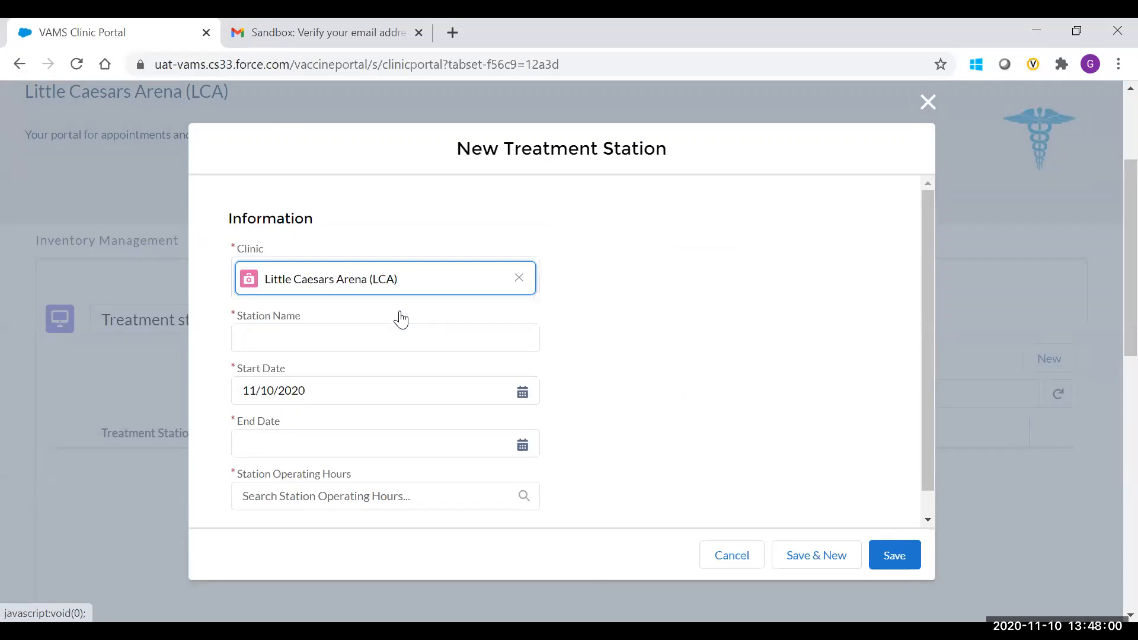
pyautogui.click(357, 340)
pyautogui.write('S')
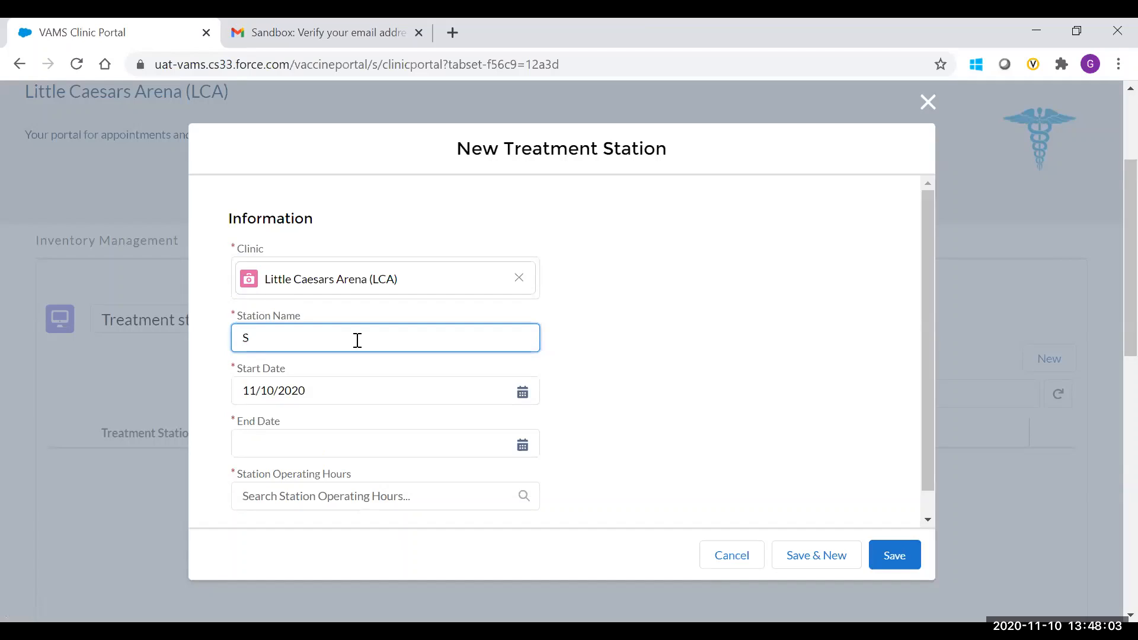
pyautogui.write('tation 1')
pyautogui.click(315, 443)
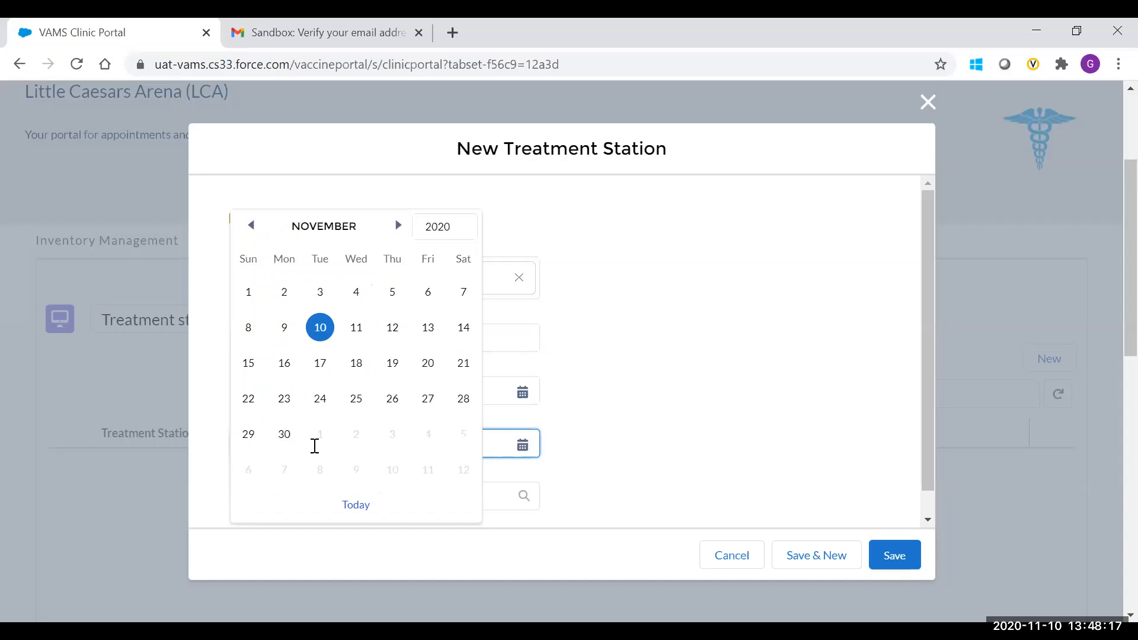
pyautogui.click(288, 439)
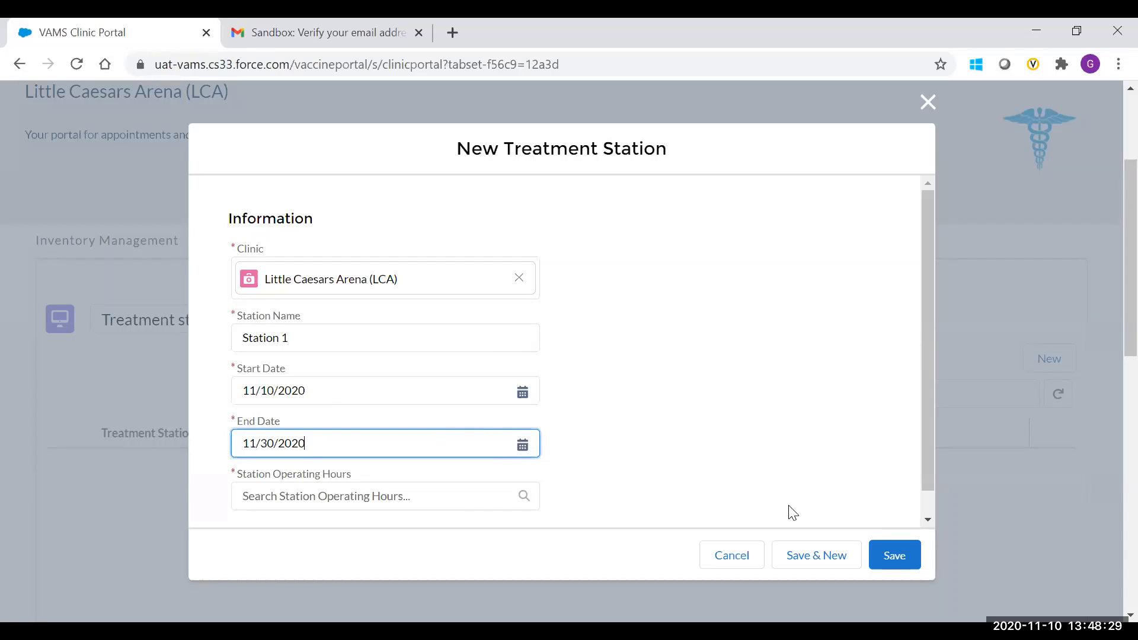
# Create station operating hours named Standard Operating Hours for Station 1 and save the treatment station.
pyautogui.click(406, 498)
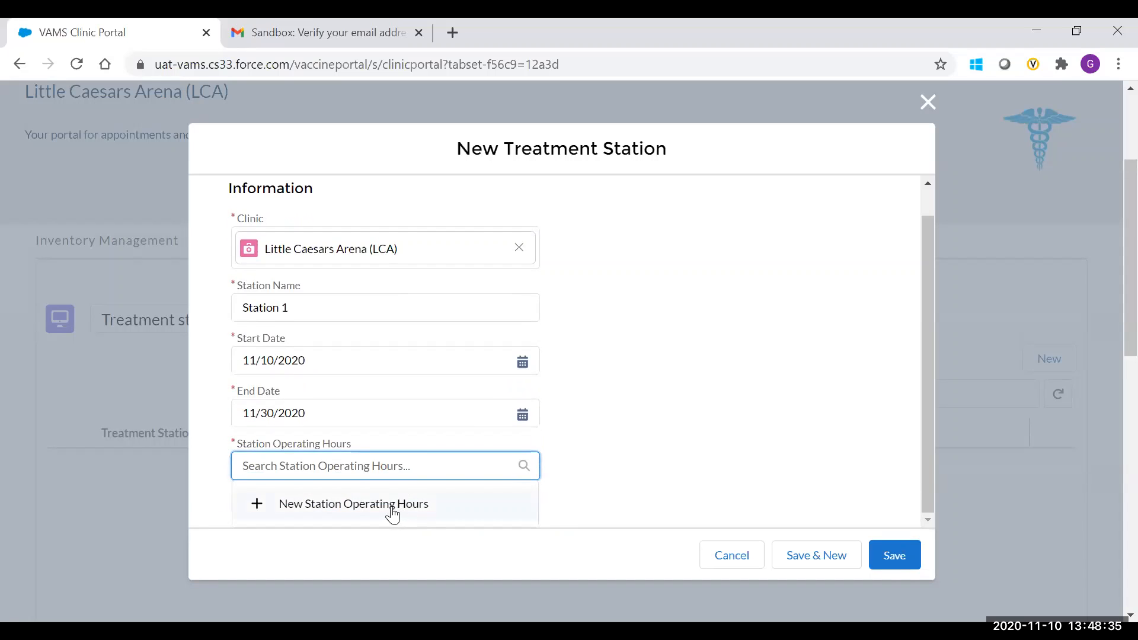
pyautogui.click(392, 511)
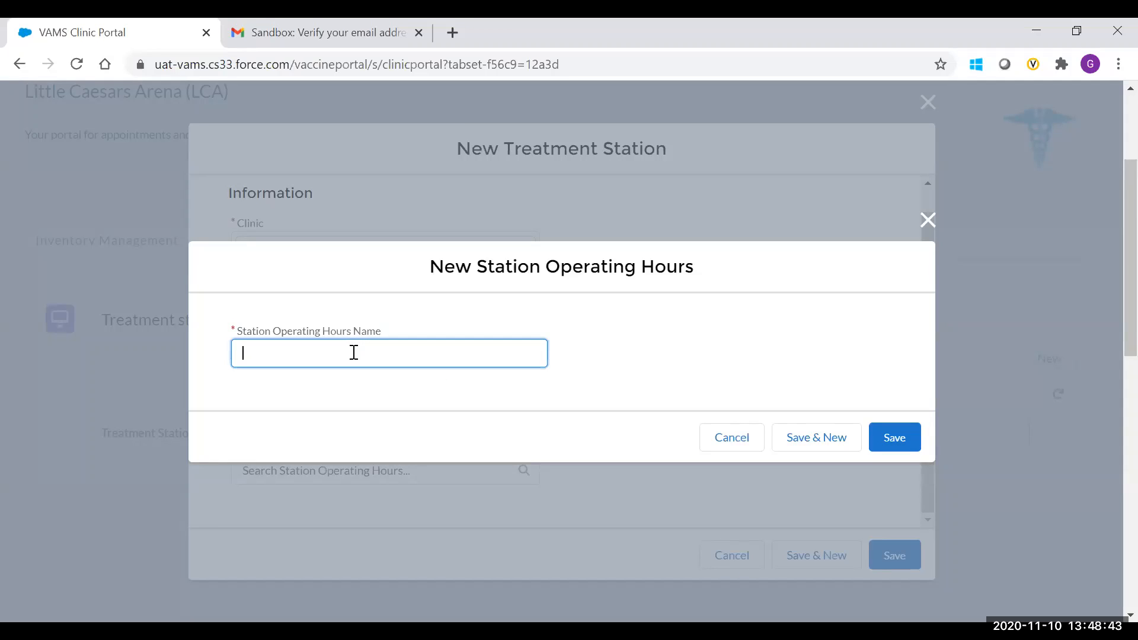
pyautogui.write('Standard Operating Hours')
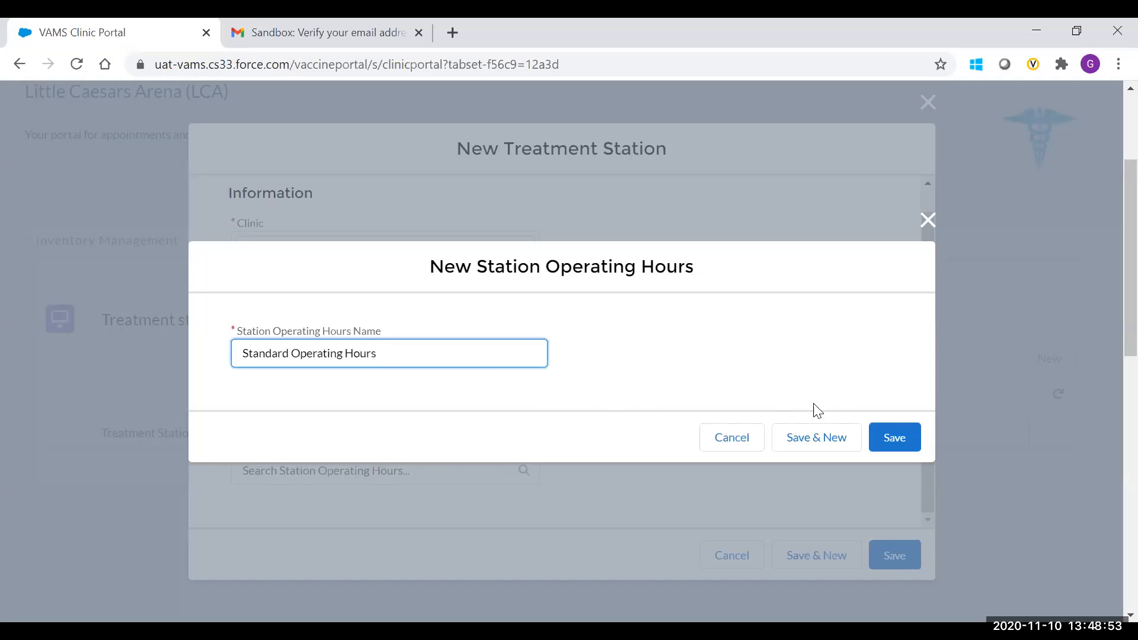
pyautogui.click(899, 436)
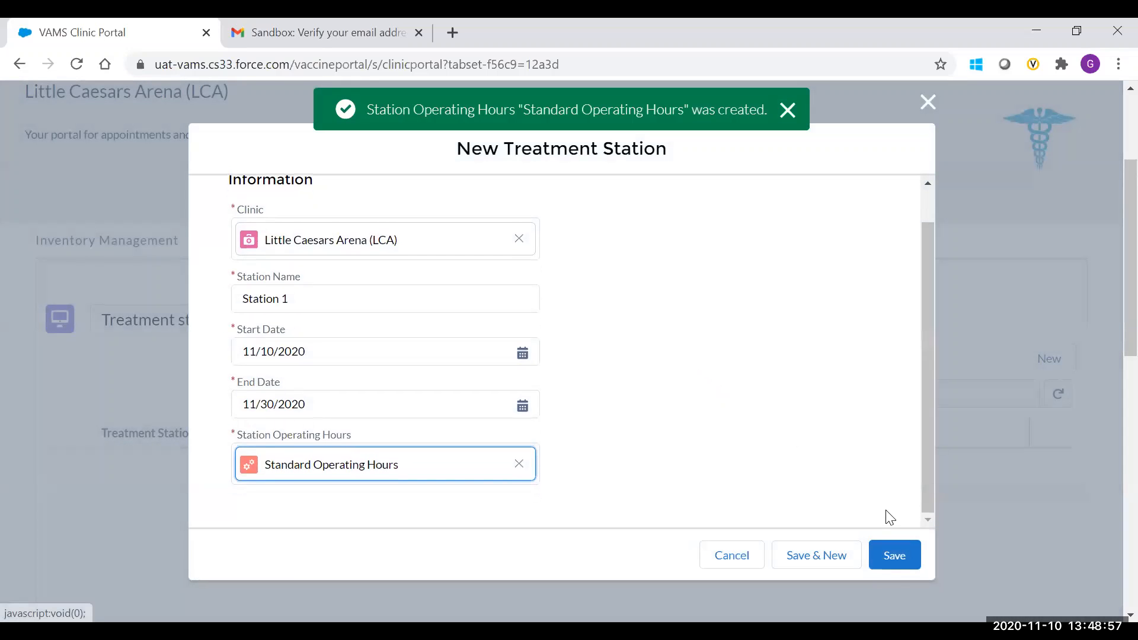
pyautogui.click(895, 558)
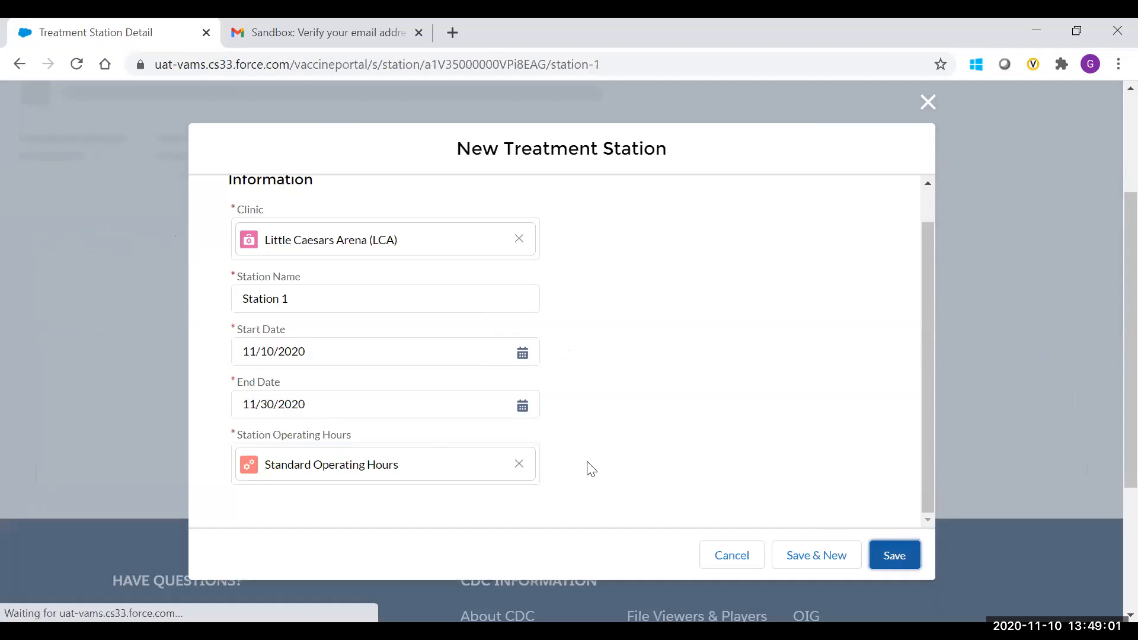
# Return from the Station 1 record to the clinic portal's treatment stations and open the form for another new station.
pyautogui.scroll(-2, 282, 411)
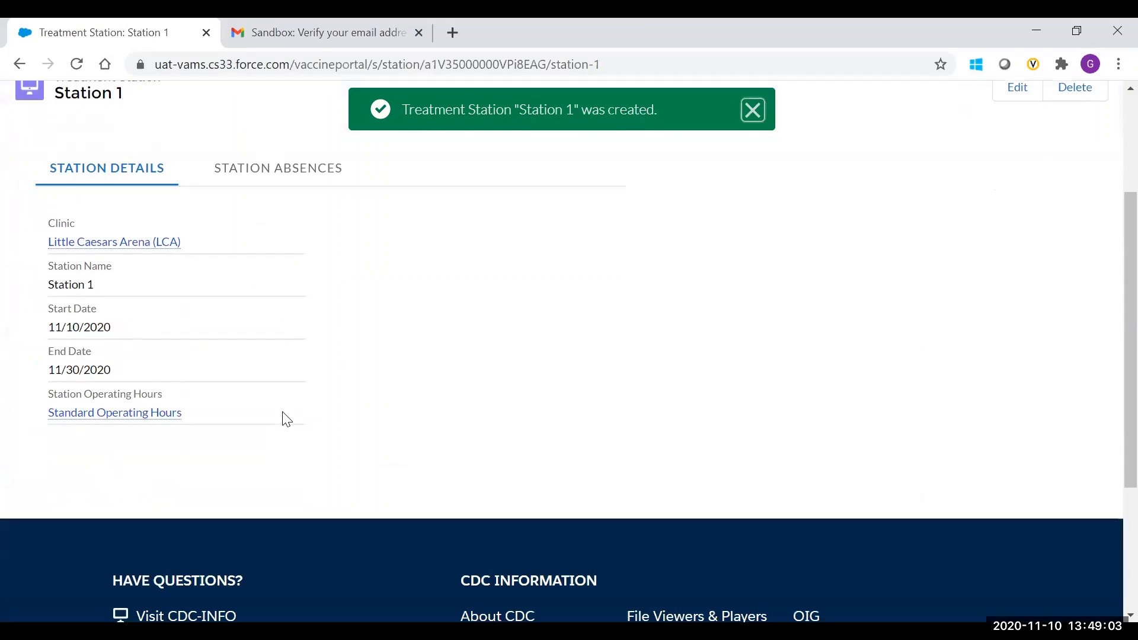
pyautogui.scroll(1, 282, 411)
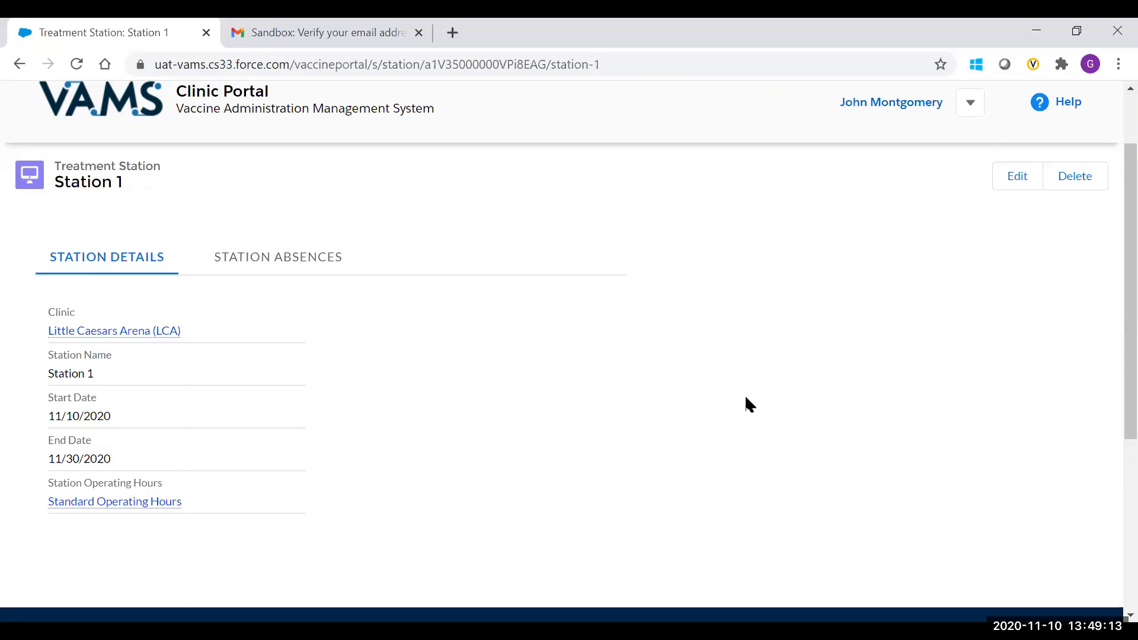
pyautogui.scroll(2, 827, 273)
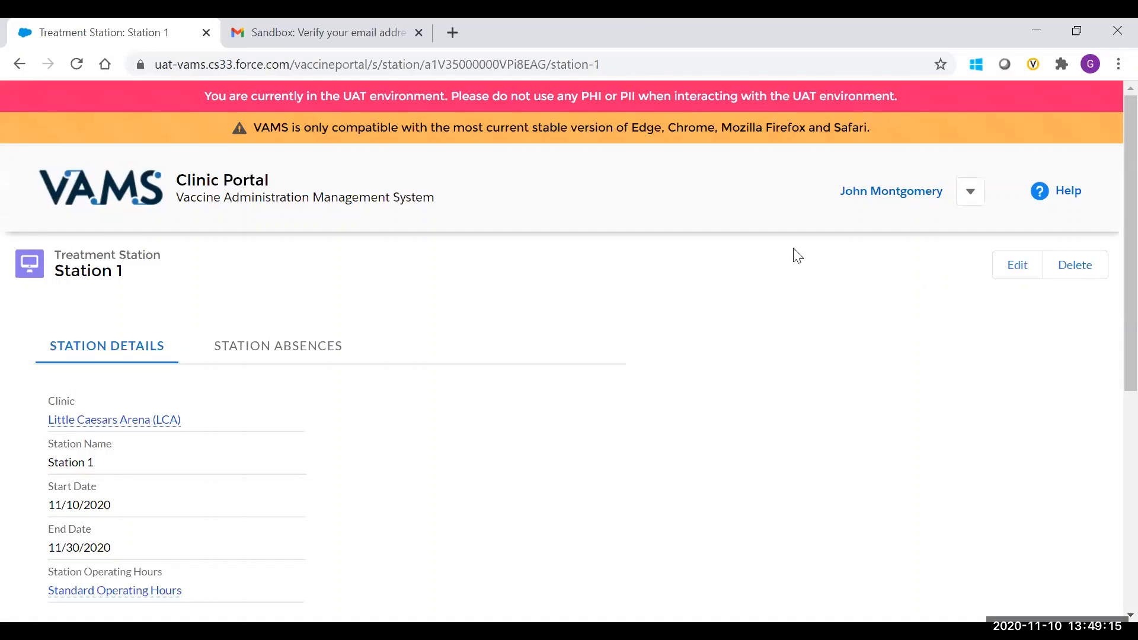
pyautogui.click(111, 208)
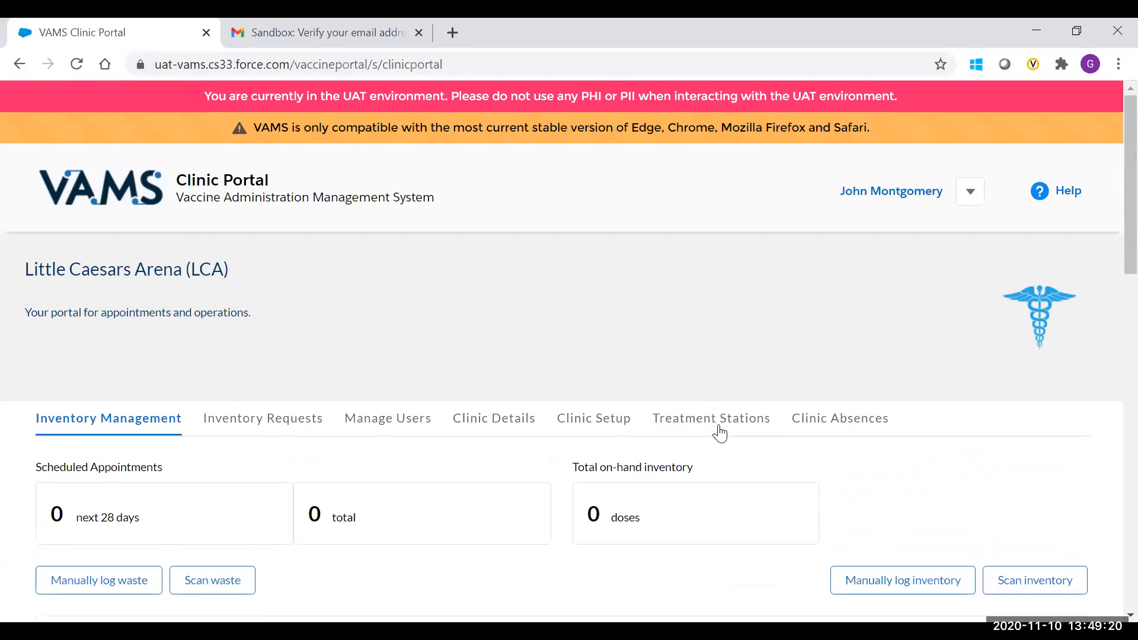
pyautogui.click(719, 427)
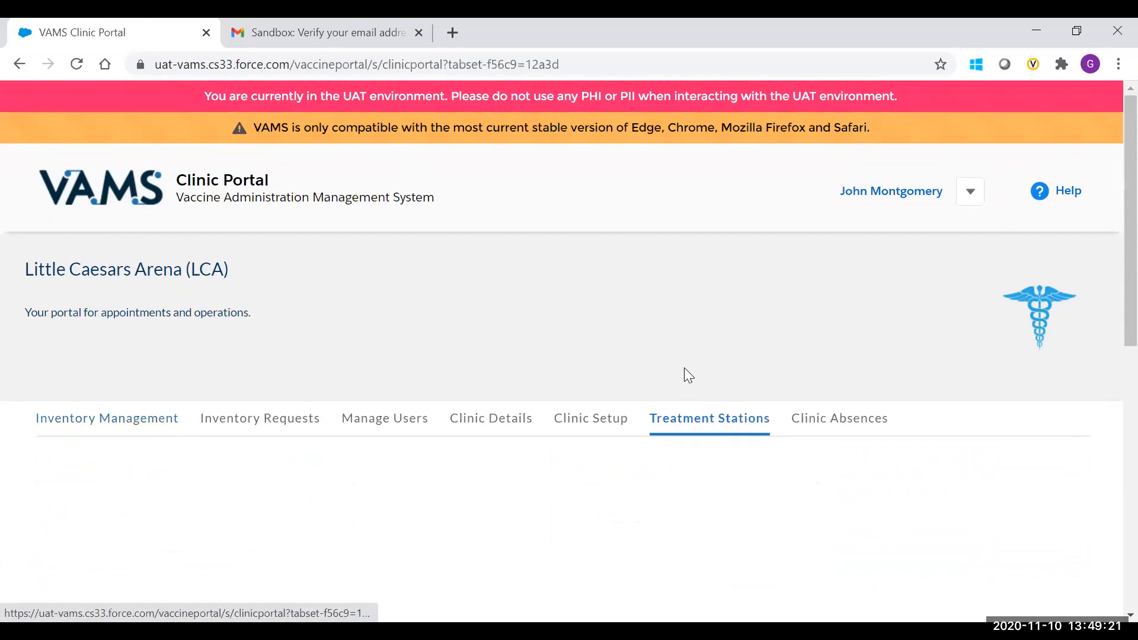
pyautogui.scroll(-4, 682, 367)
pyautogui.click(1067, 272)
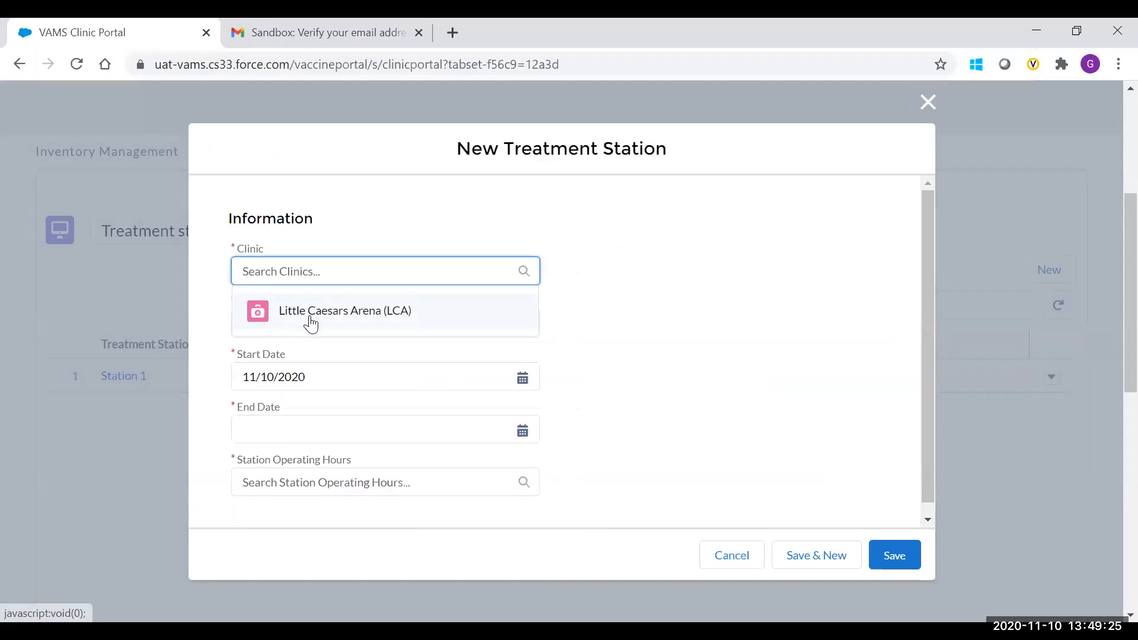
# Fill in the new treatment station with clinic Little Caesars Arena (LCA), name Station 2 and end date 11/30/2020.
pyautogui.click(306, 311)
pyautogui.click(297, 339)
pyautogui.write('Station 2')
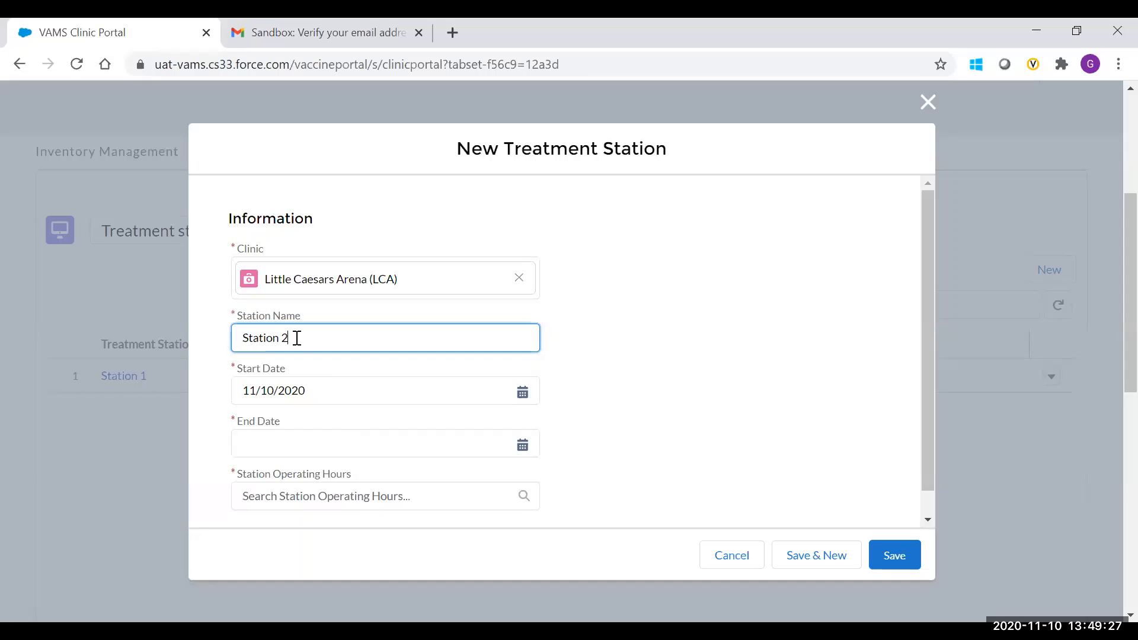
pyautogui.click(336, 445)
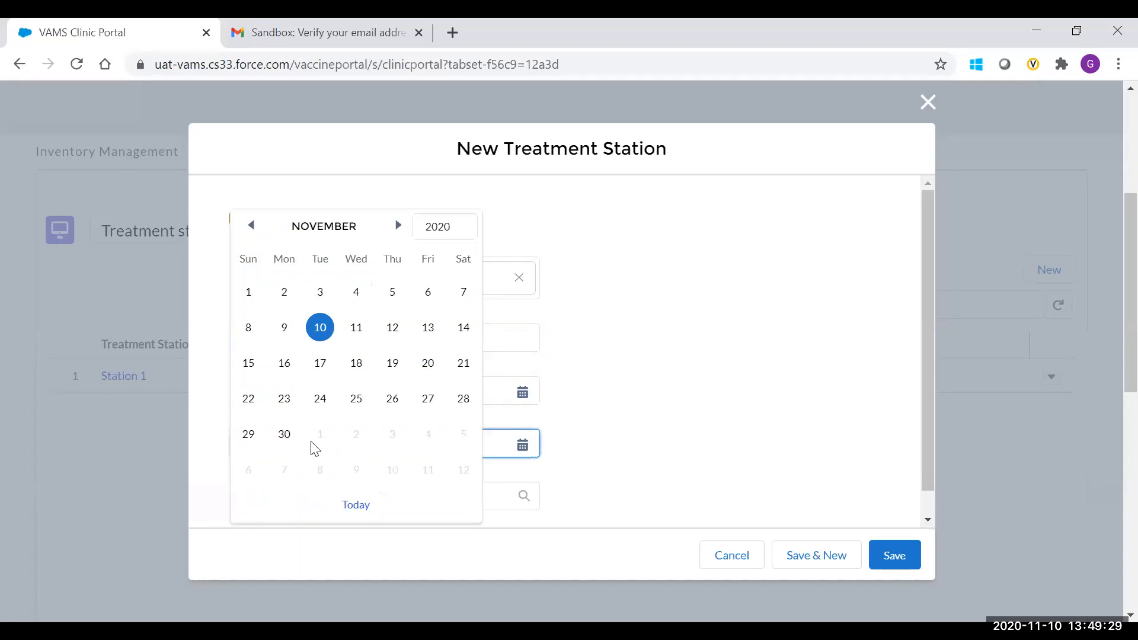
pyautogui.click(287, 435)
pyautogui.click(338, 496)
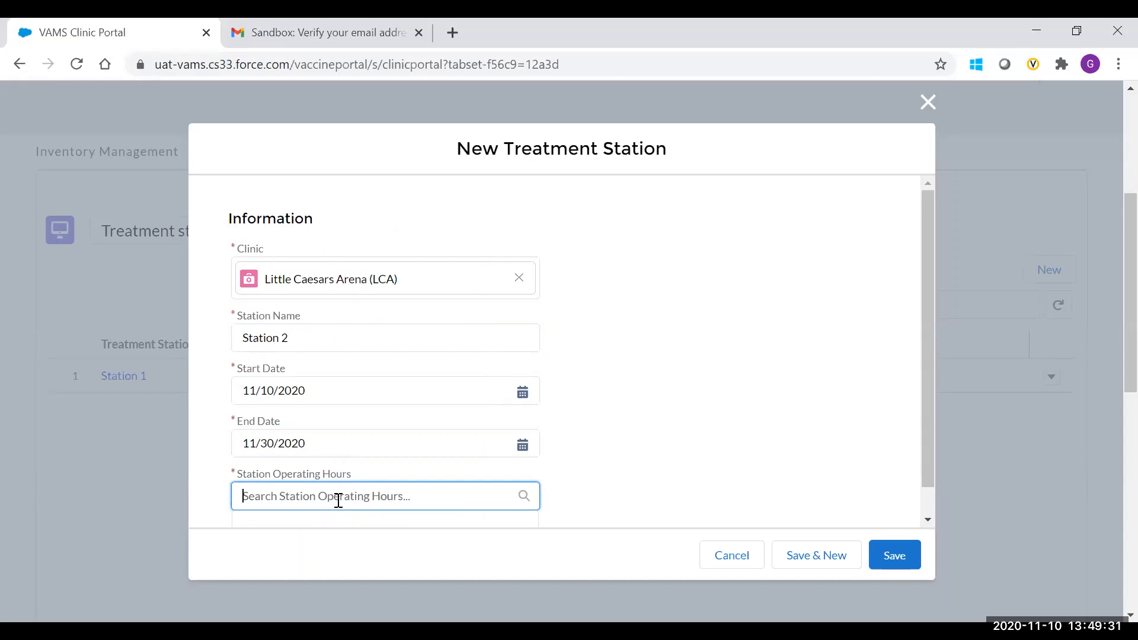
pyautogui.scroll(-4, 343, 480)
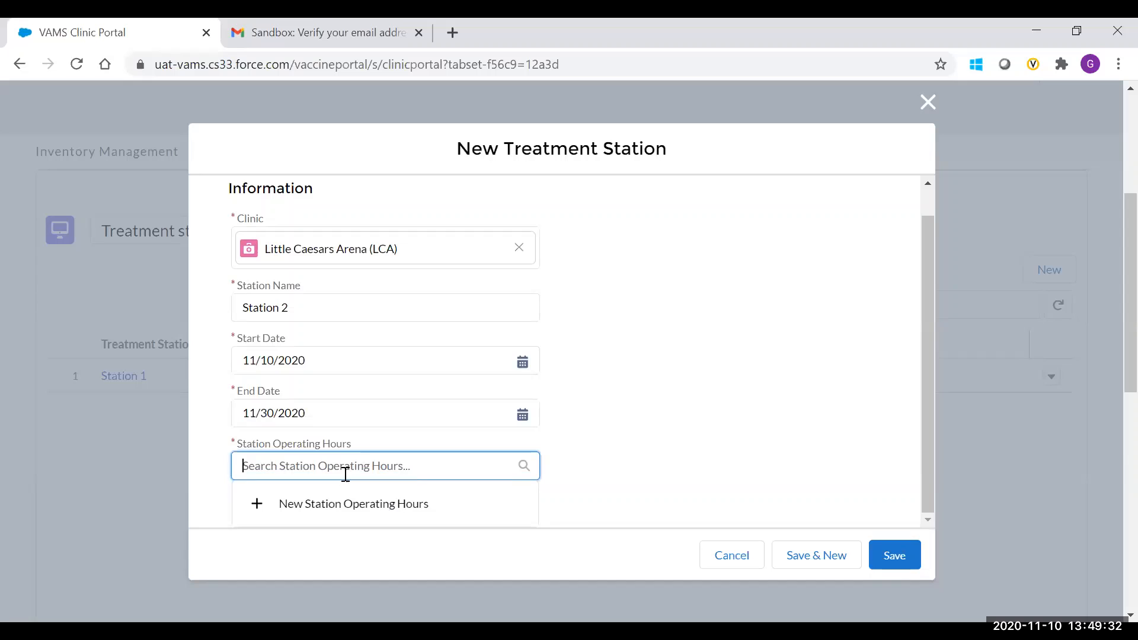
pyautogui.click(359, 509)
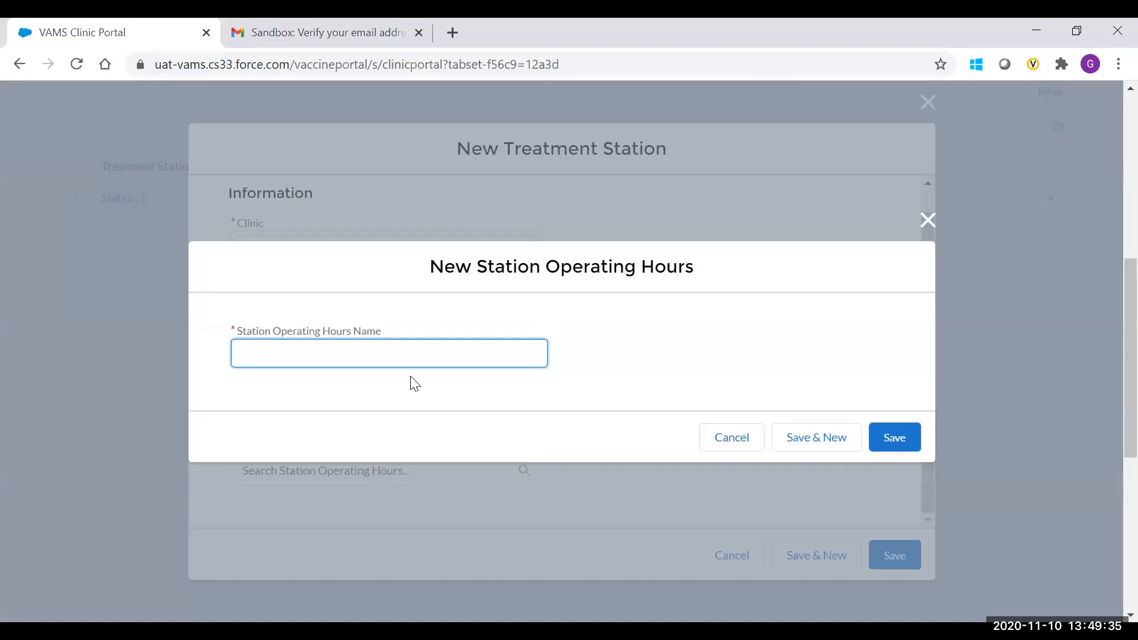
pyautogui.click(742, 444)
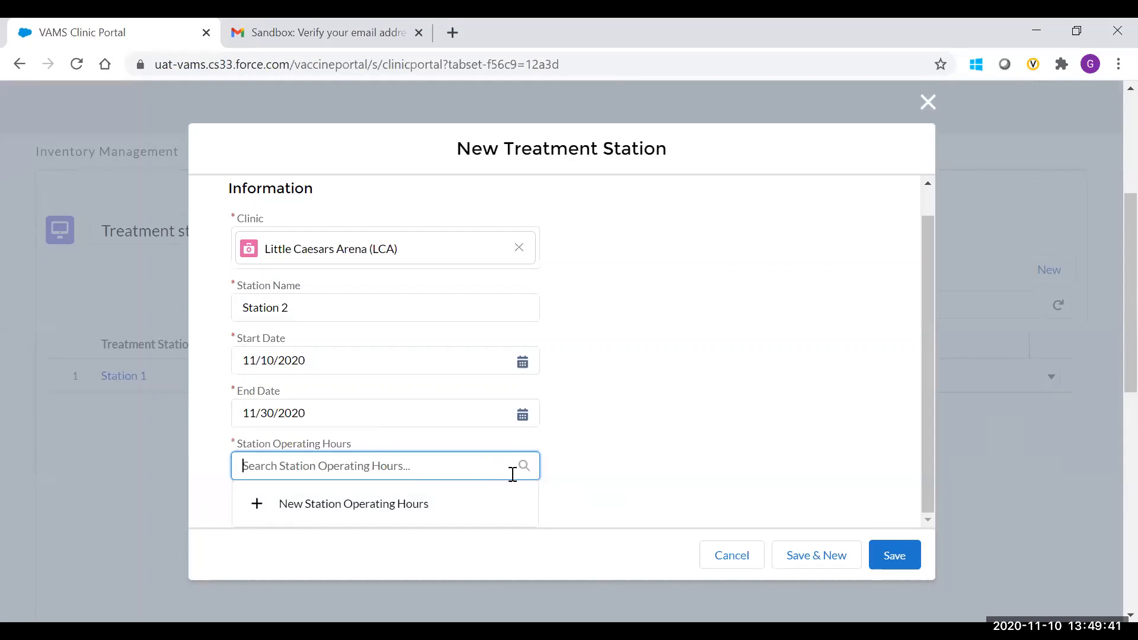
pyautogui.click(744, 560)
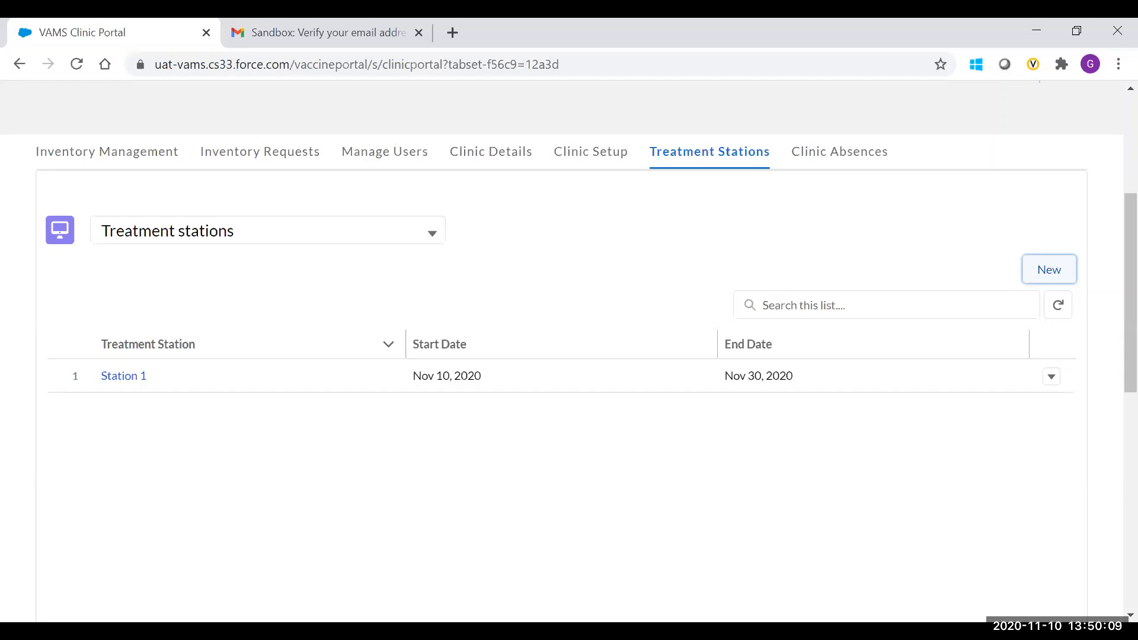
# Start a new treatment station for Little Caesars Arena (LCA) named Station 2, with the end date 11/30/2020.
pyautogui.click(1048, 270)
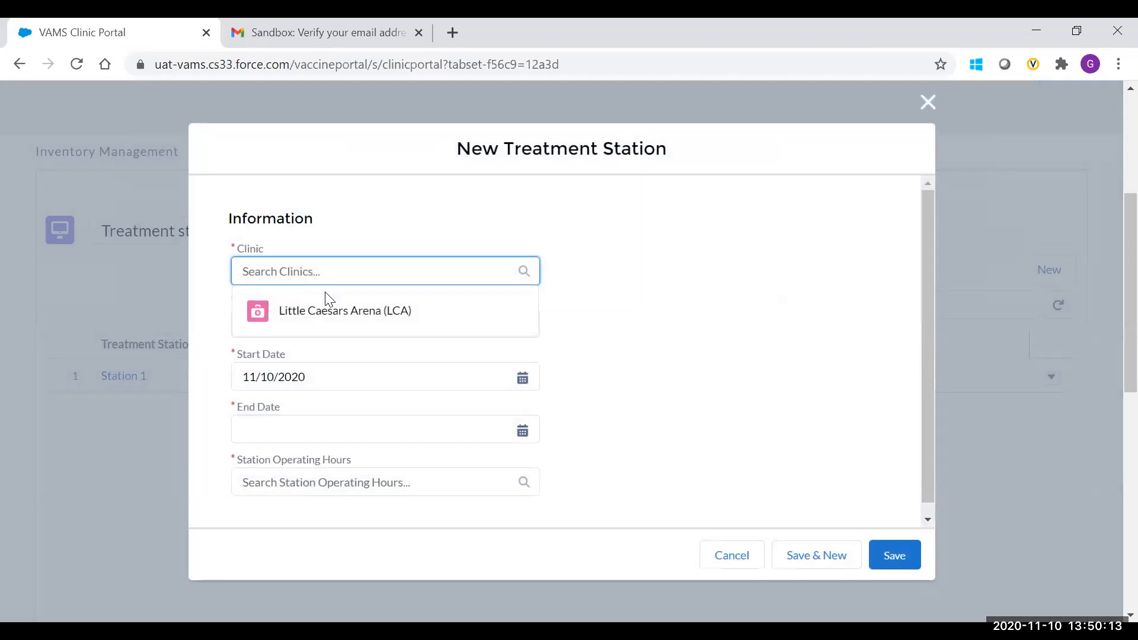
pyautogui.click(326, 308)
pyautogui.click(313, 331)
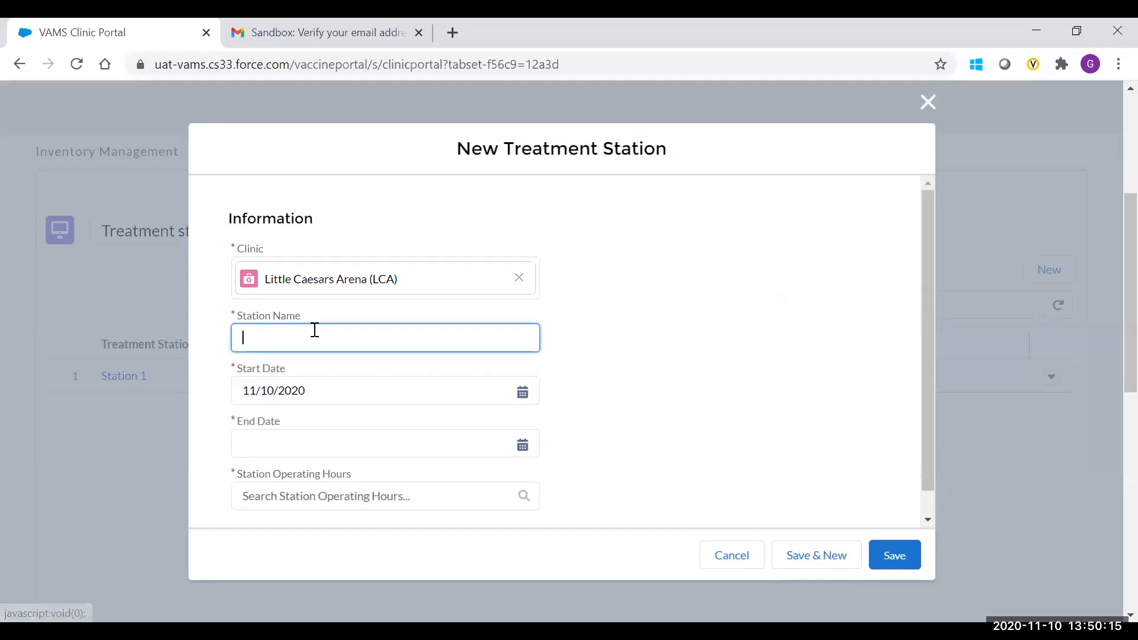
pyautogui.write('Station 2')
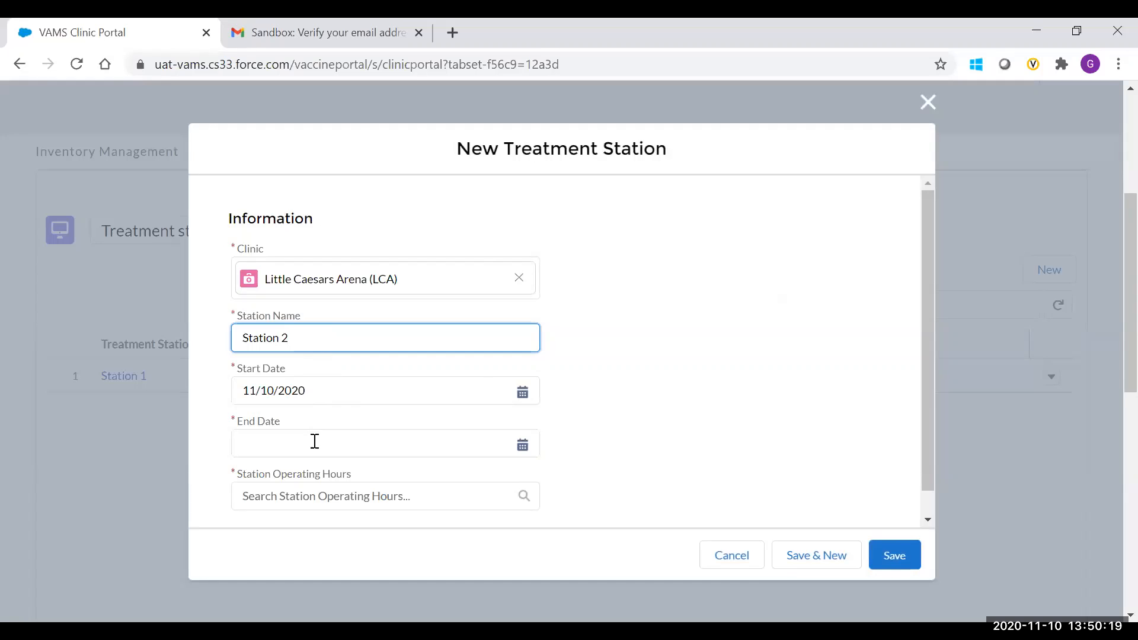
pyautogui.click(313, 442)
pyautogui.click(284, 439)
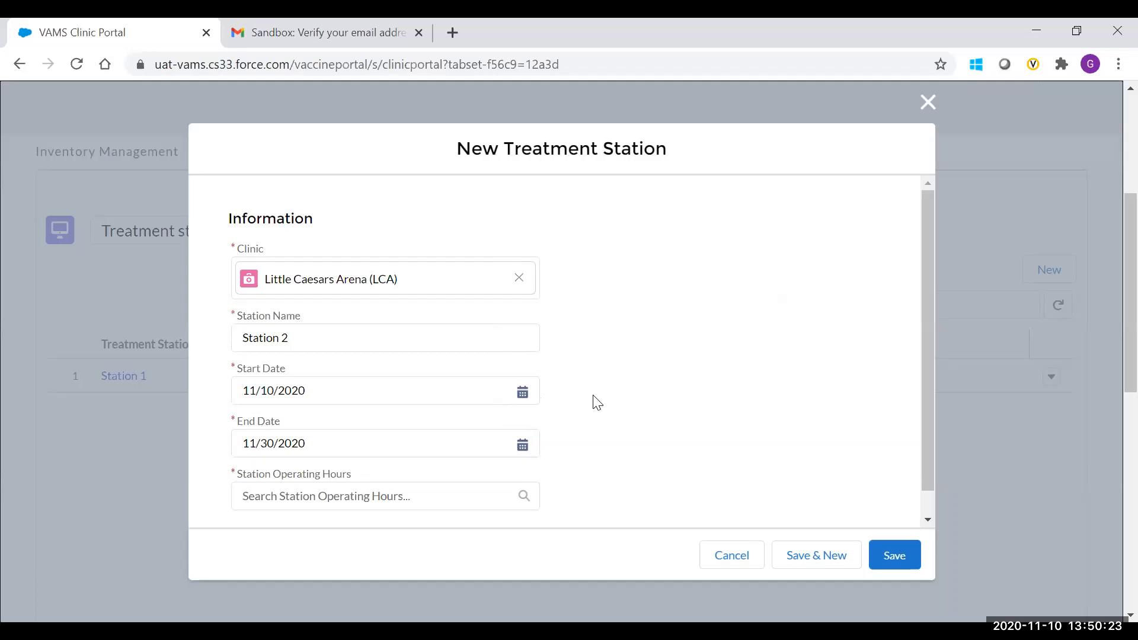
# Create station operating hours named Monday 9am-12pm for Station 2 and save the treatment station.
pyautogui.click(388, 495)
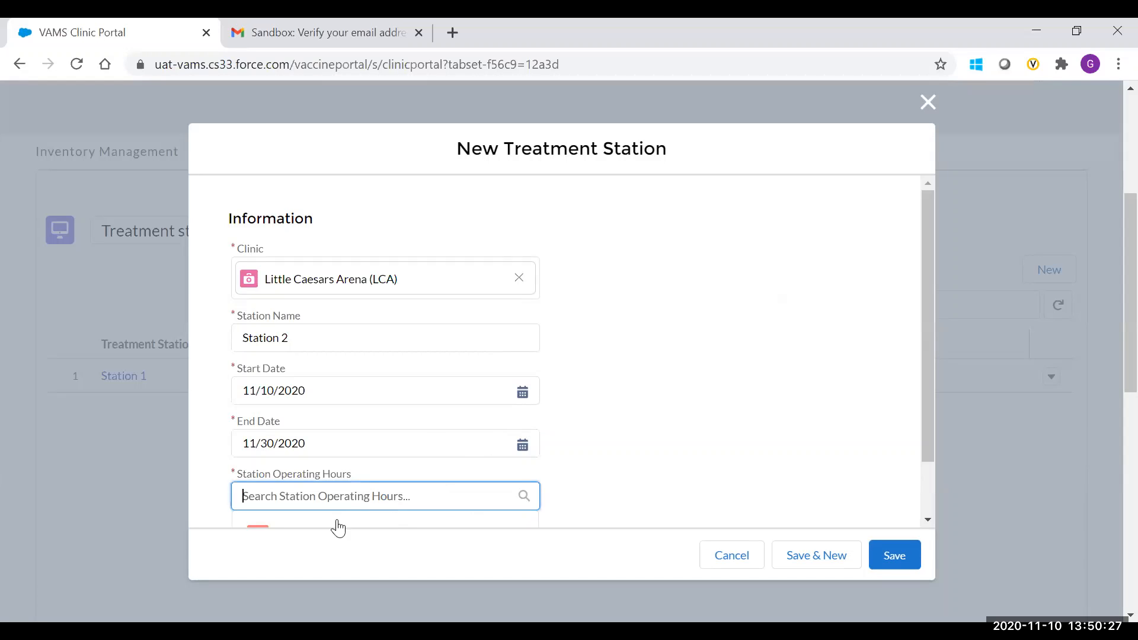
pyautogui.scroll(-1, 233, 480)
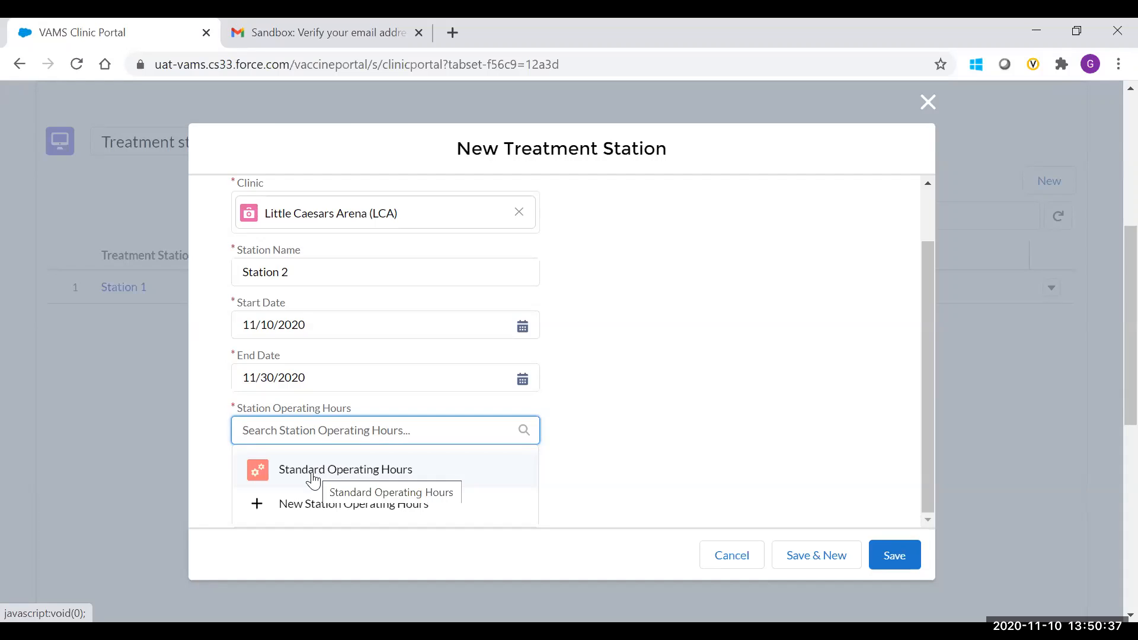
pyautogui.click(300, 503)
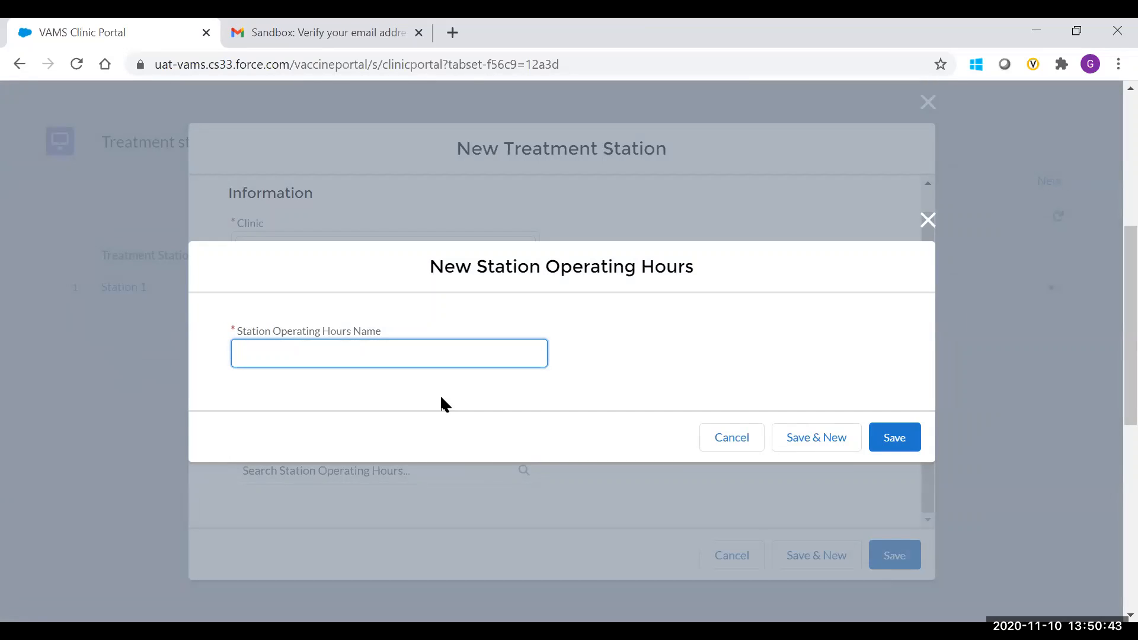
pyautogui.write('Monday 9am-12pm')
pyautogui.click(891, 438)
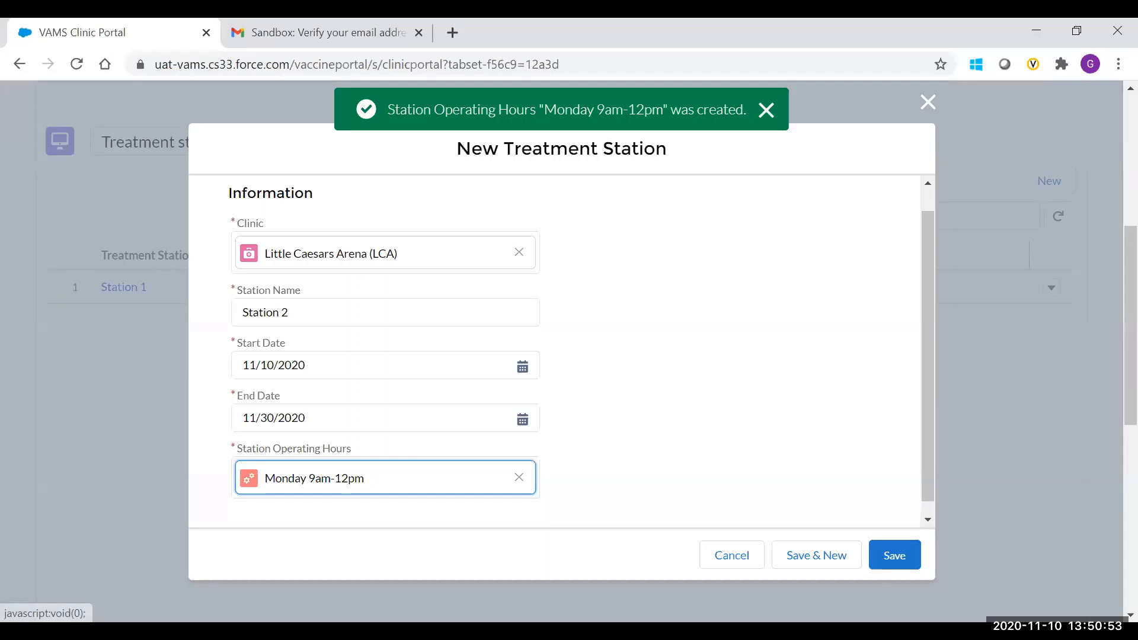
pyautogui.click(894, 555)
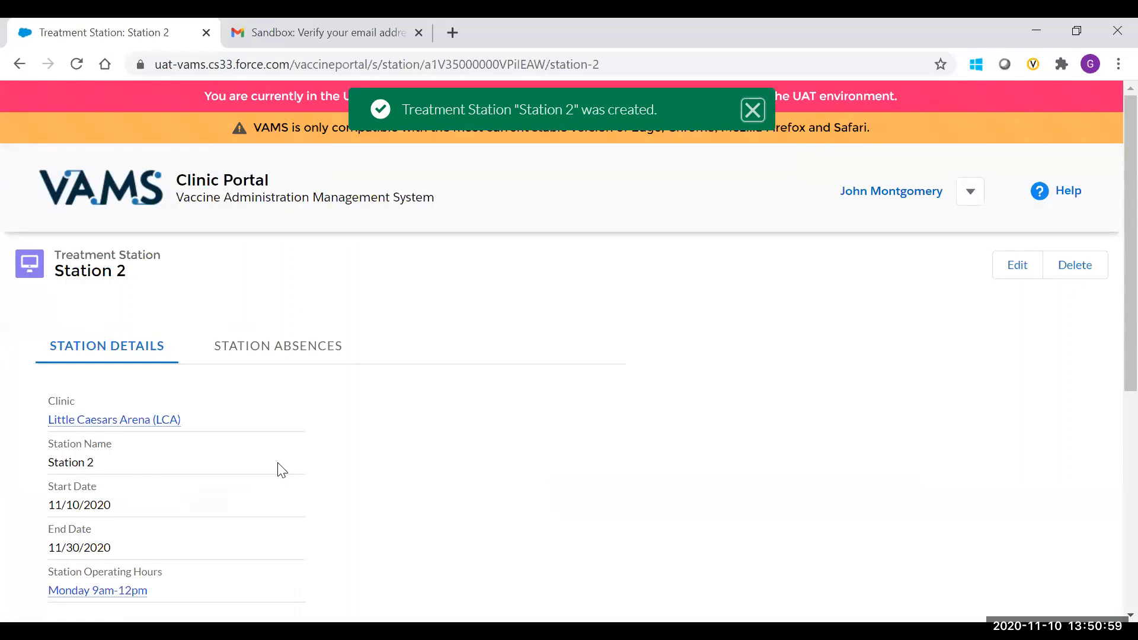
# Start a new time slot in Station 2's Monday 9am-12pm operating hours and set its day of week to Monday.
pyautogui.scroll(-2, 261, 471)
pyautogui.moveTo(107, 504)
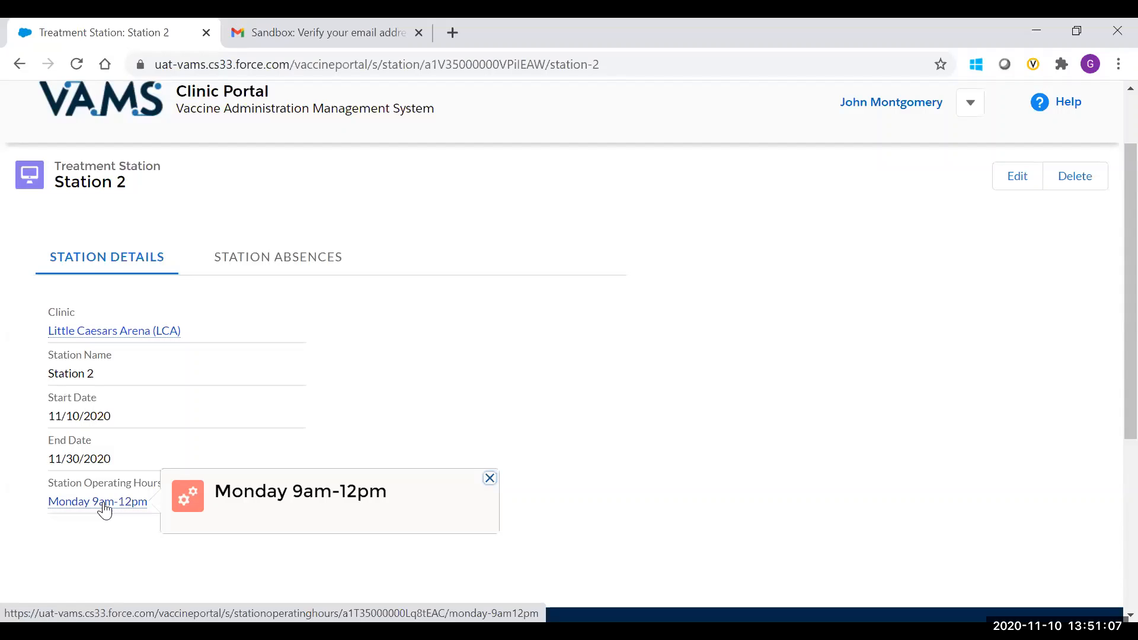
pyautogui.click(105, 503)
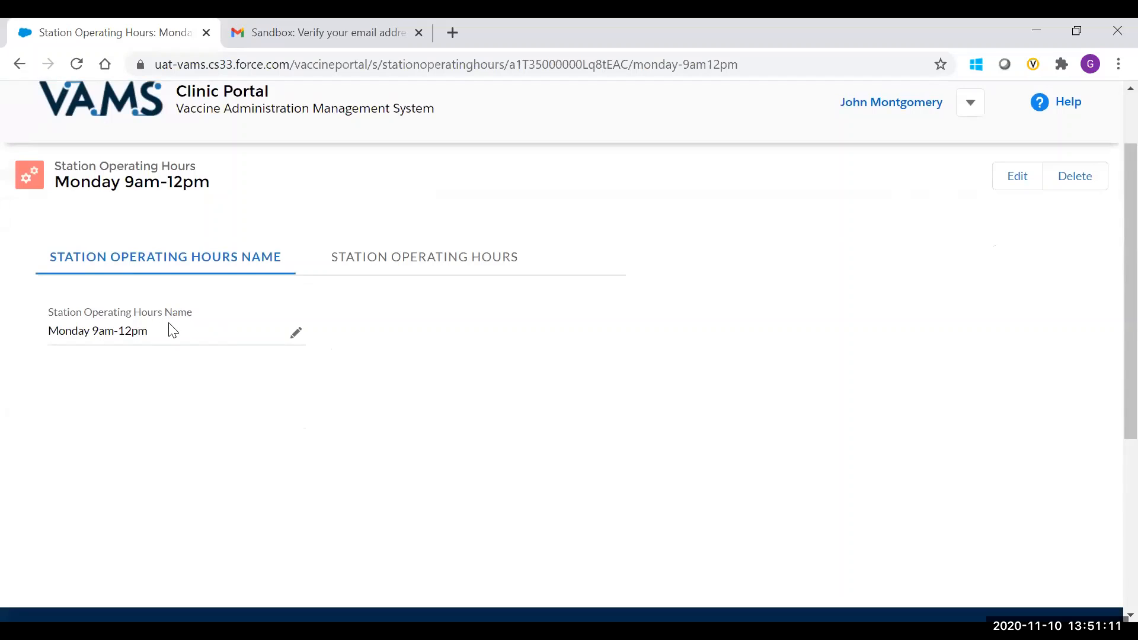
pyautogui.click(388, 271)
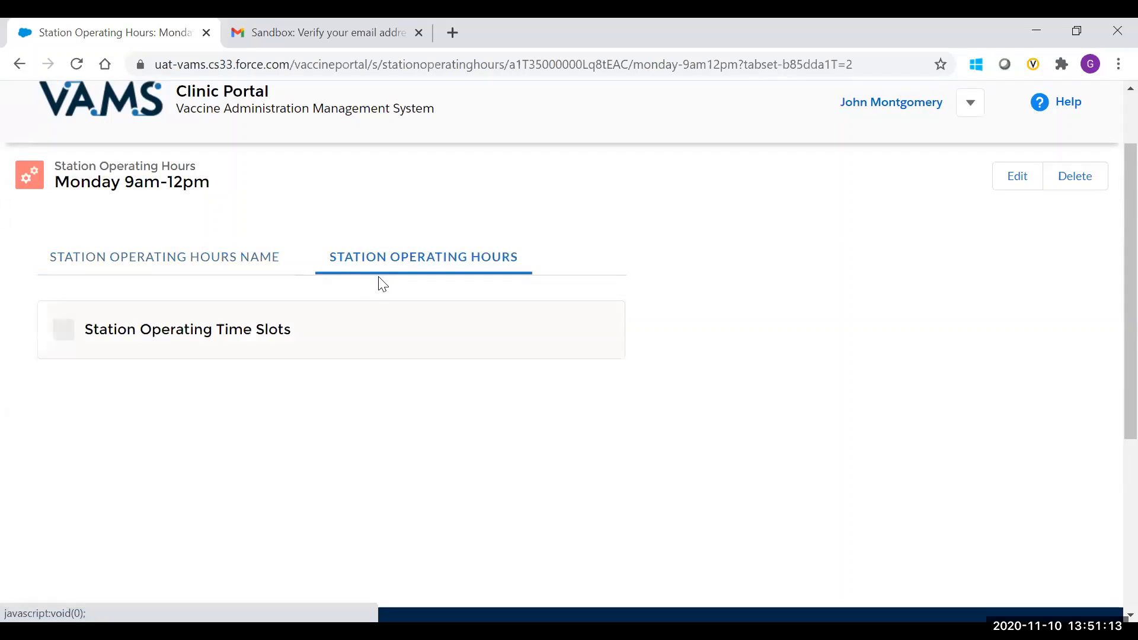
pyautogui.click(581, 339)
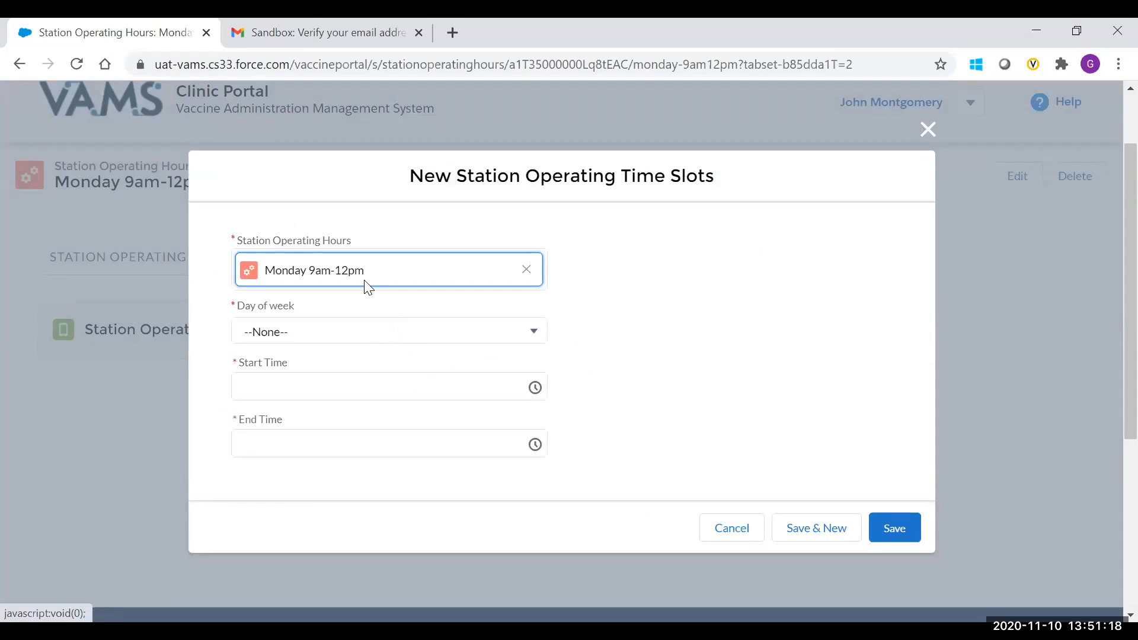
pyautogui.click(364, 331)
pyautogui.click(365, 332)
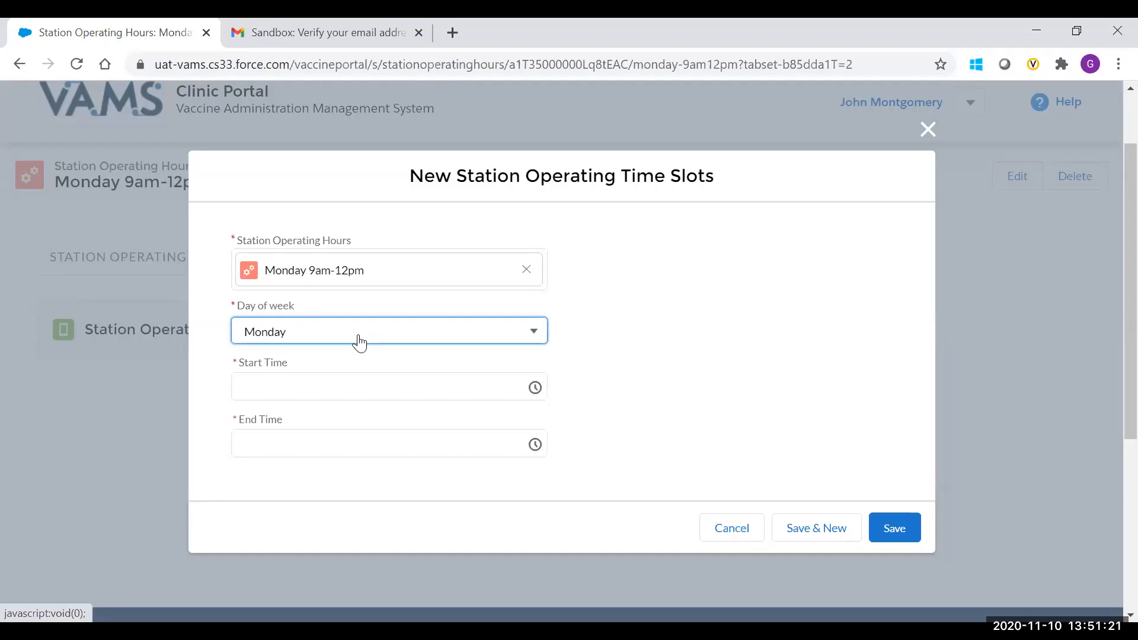
# Set the time slot to start at 9:00 AM and end at 12:00 PM, and save it.
pyautogui.click(326, 388)
pyautogui.scroll(-7, 342, 461)
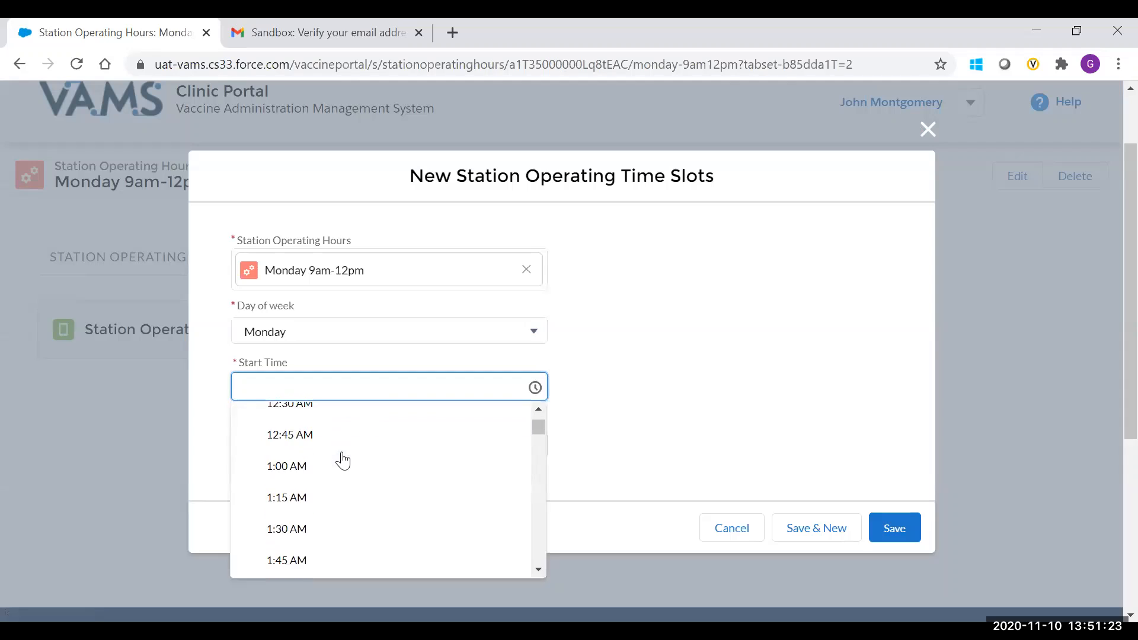
pyautogui.scroll(-8, 343, 462)
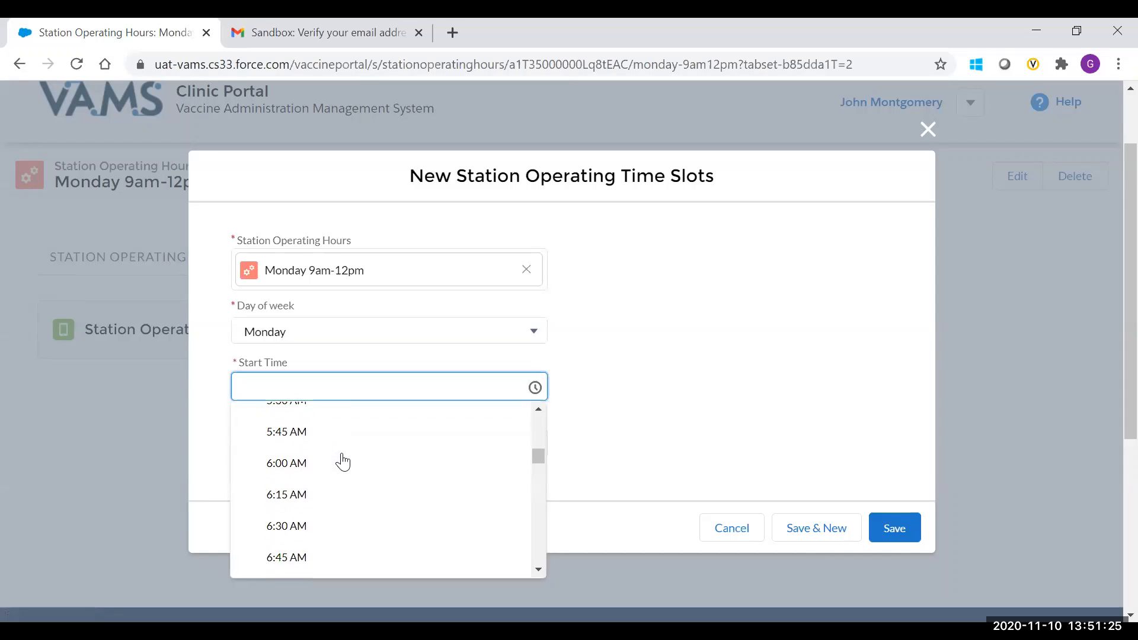
pyautogui.scroll(-2, 343, 462)
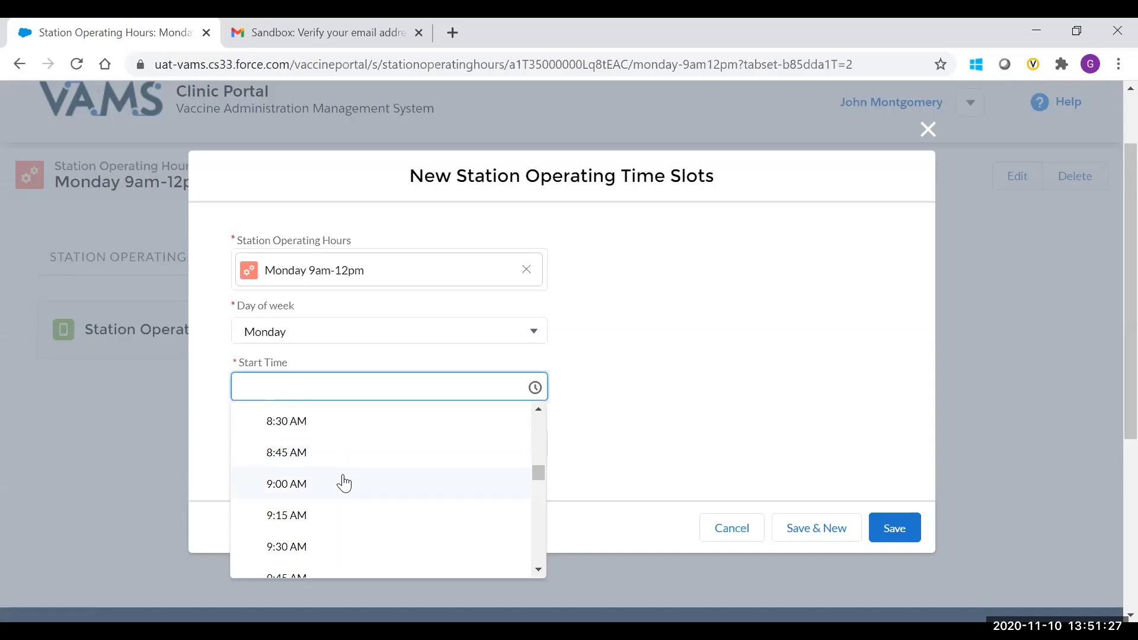
pyautogui.click(340, 480)
pyautogui.click(319, 449)
pyautogui.scroll(-12, 326, 388)
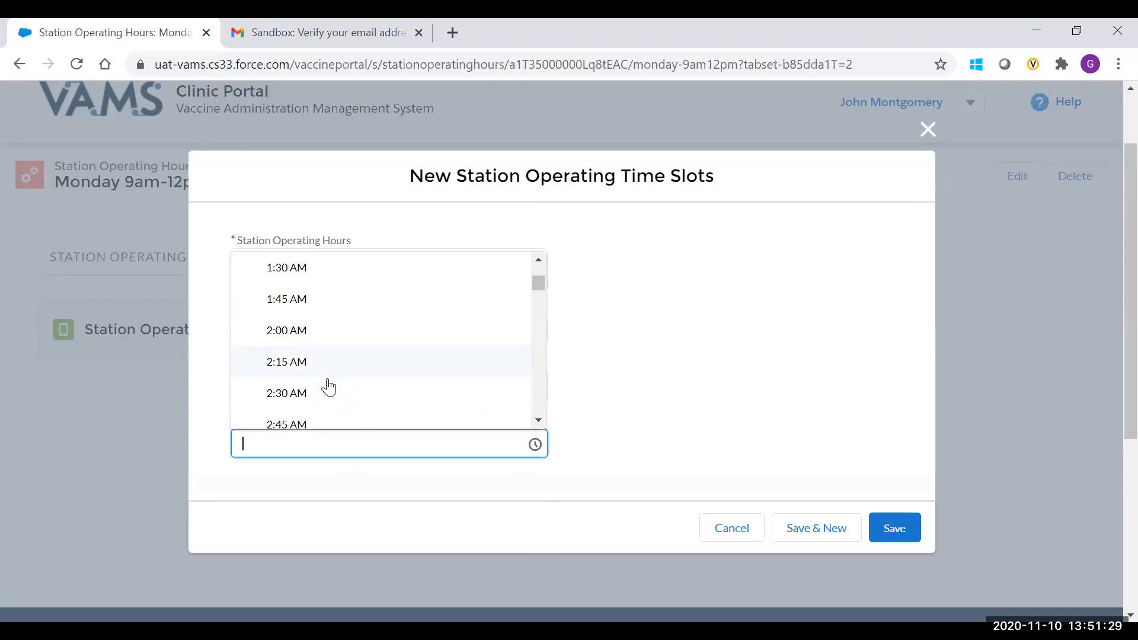
pyautogui.scroll(-11, 328, 384)
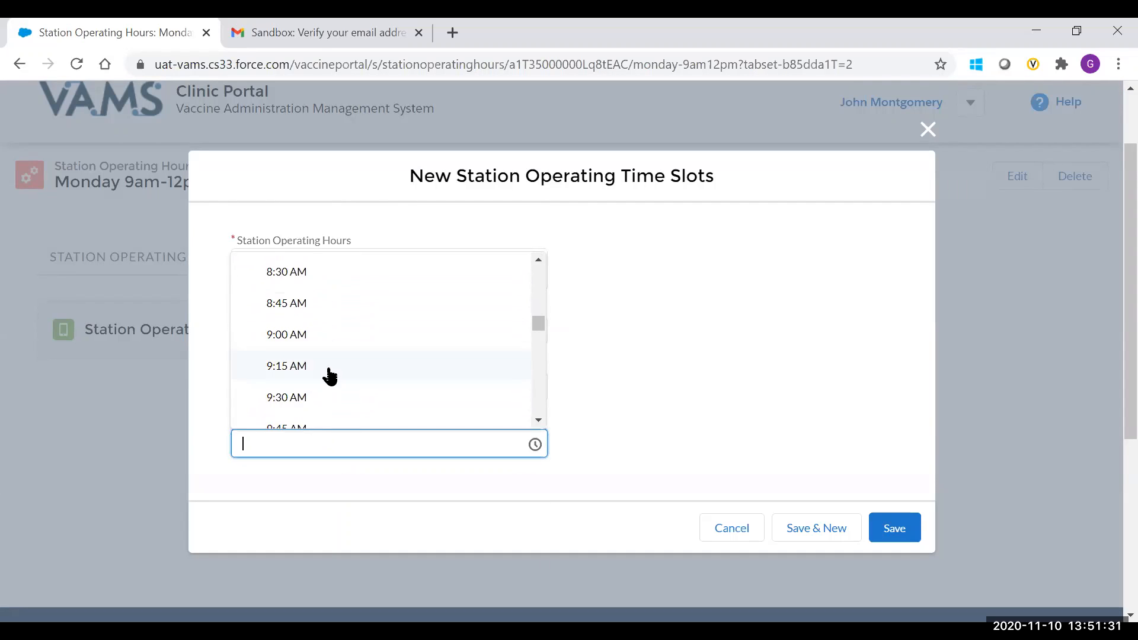
pyautogui.click(330, 356)
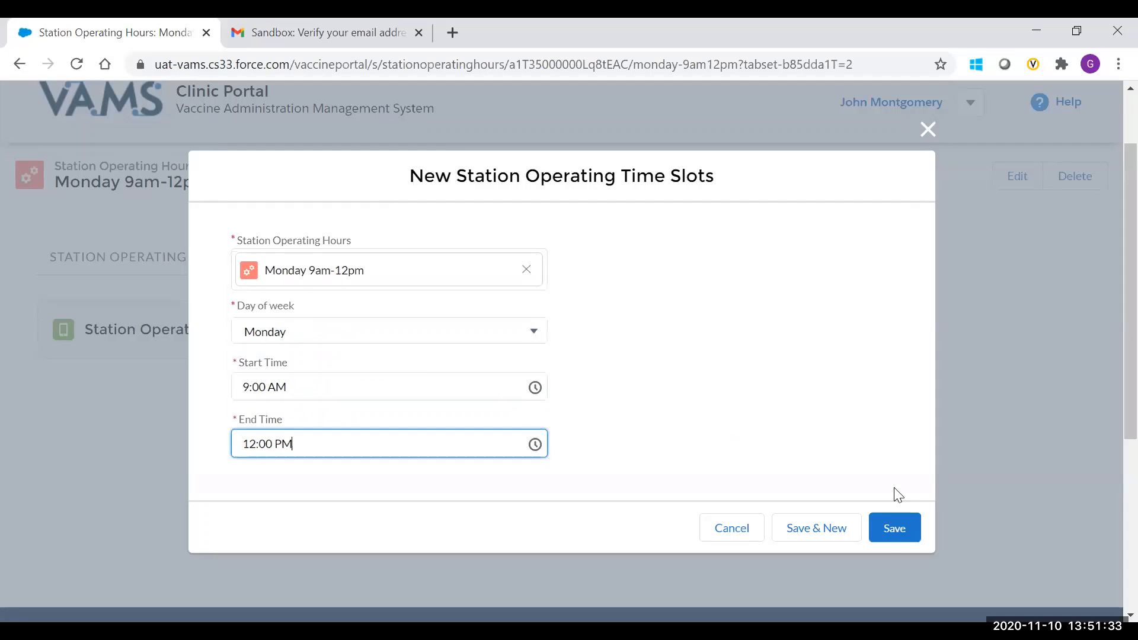
pyautogui.click(893, 533)
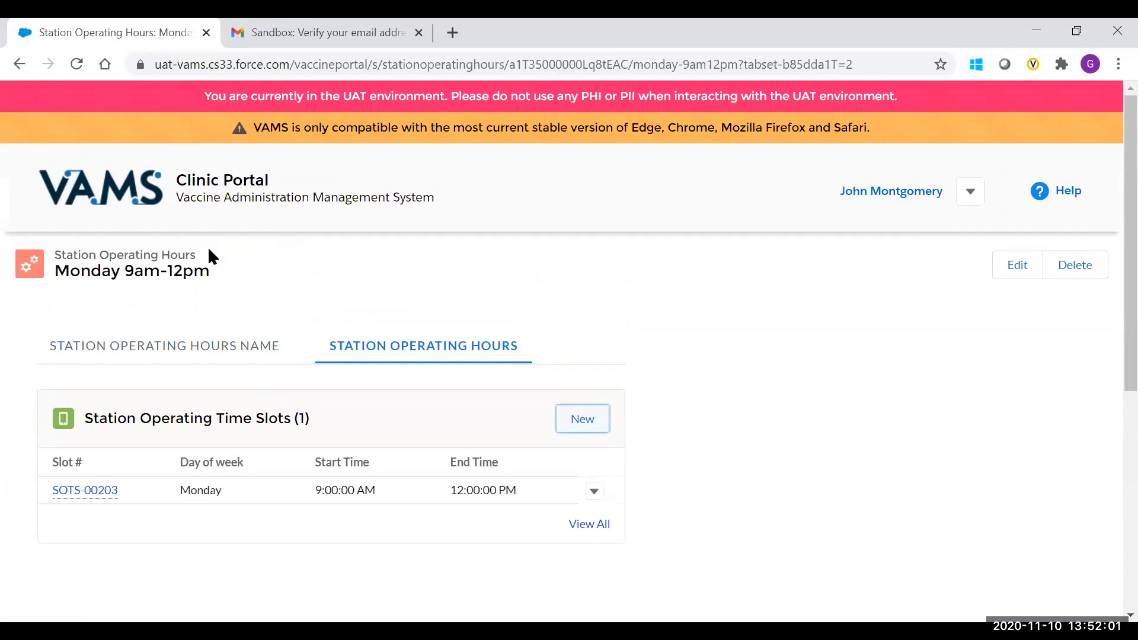
# Return to the clinic portal's treatment stations, open the Station 1 record and display its station absences.
pyautogui.click(119, 209)
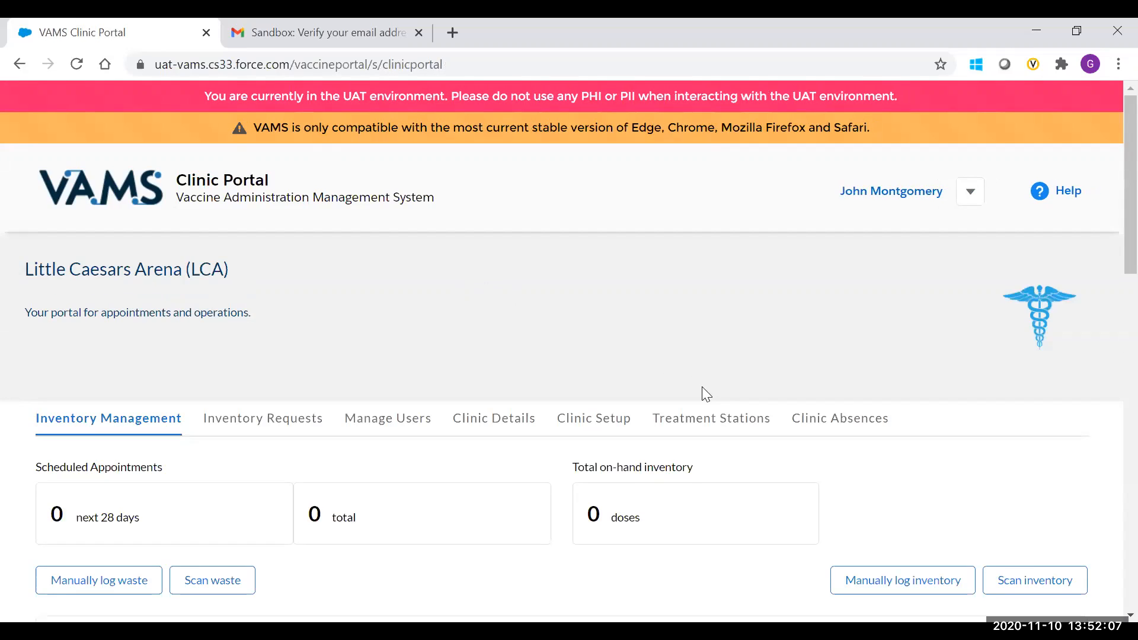
pyautogui.click(714, 419)
pyautogui.scroll(-1, 609, 312)
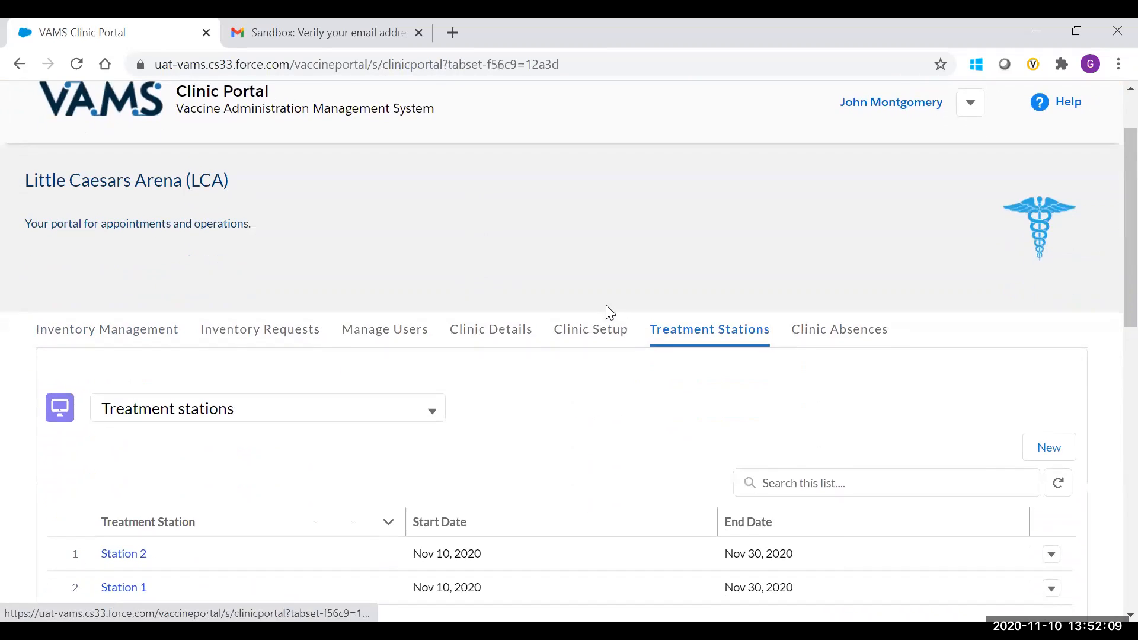
pyautogui.scroll(-1, 605, 305)
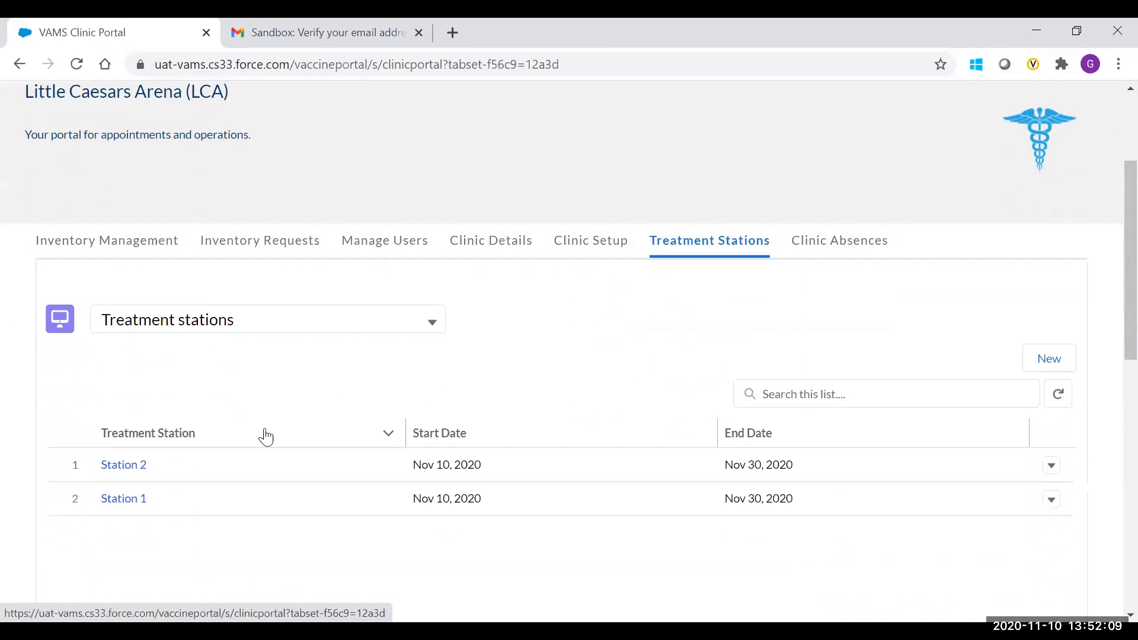
pyautogui.click(131, 501)
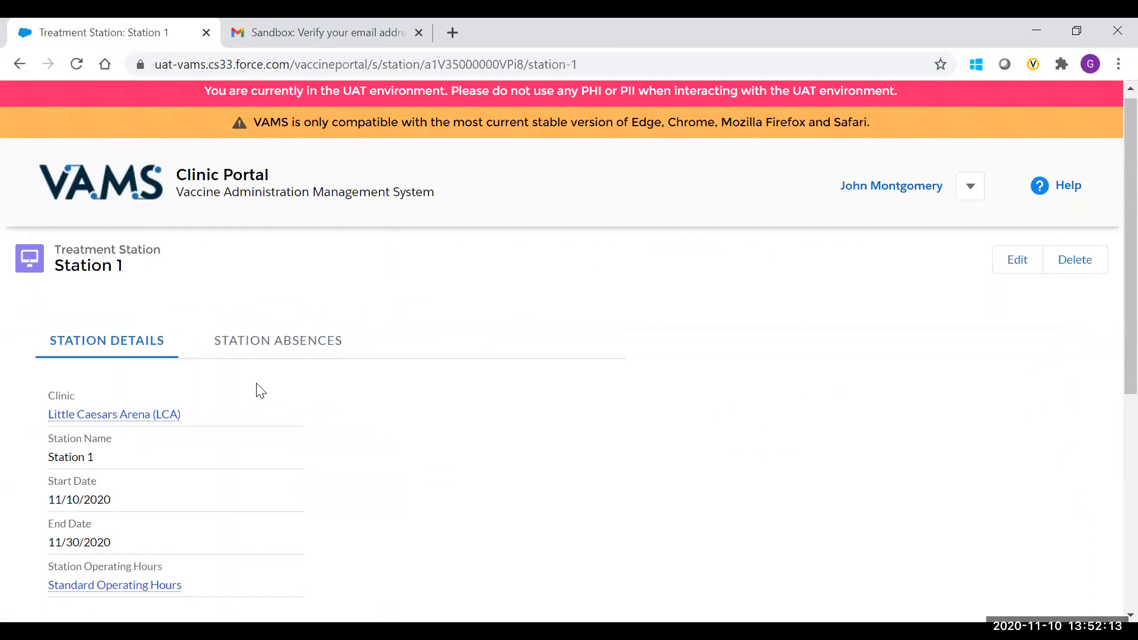
pyautogui.scroll(-1, 261, 391)
pyautogui.click(267, 276)
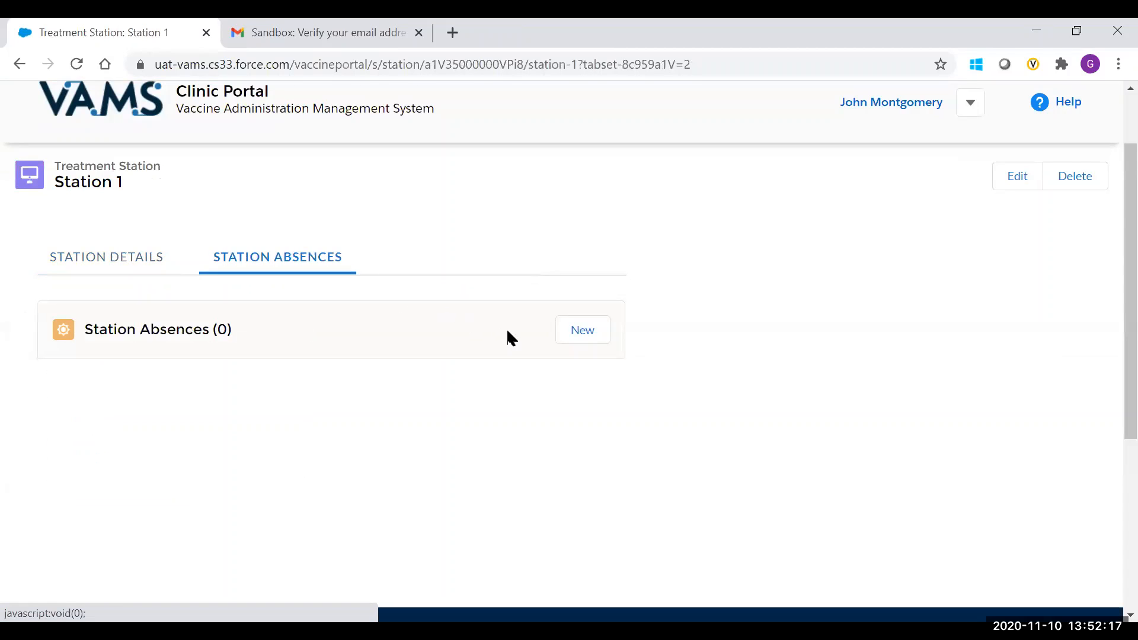
pyautogui.click(593, 333)
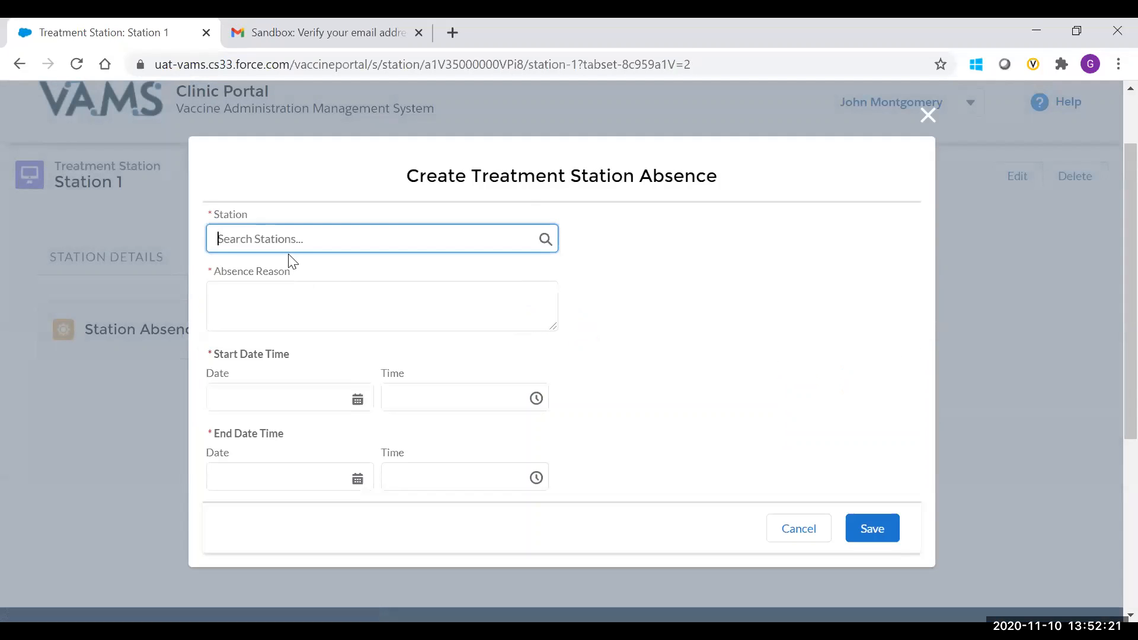
pyautogui.click(293, 301)
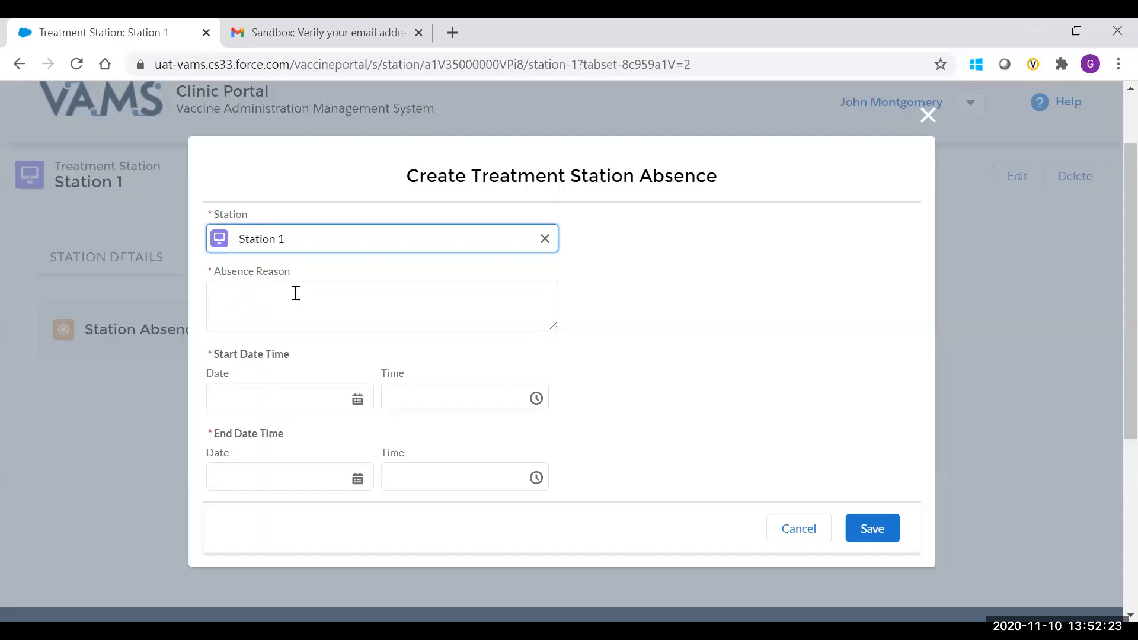
pyautogui.click(284, 298)
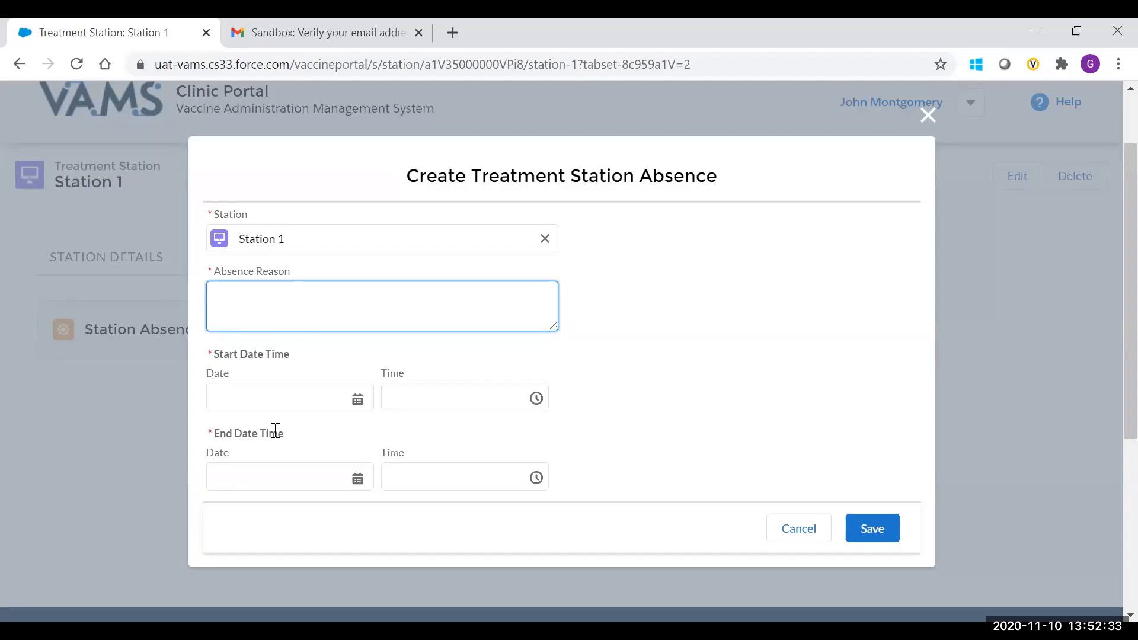
pyautogui.click(792, 535)
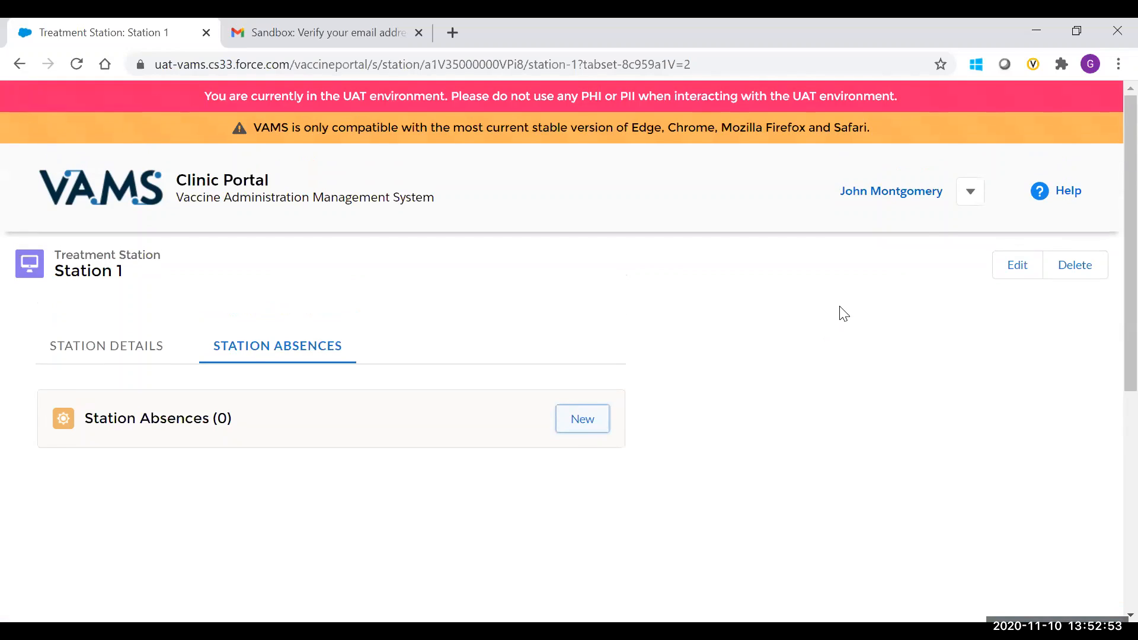
# Switch portals and access the Clinic Portal for the Jefferson Vaccination Clinic.
pyautogui.click(970, 193)
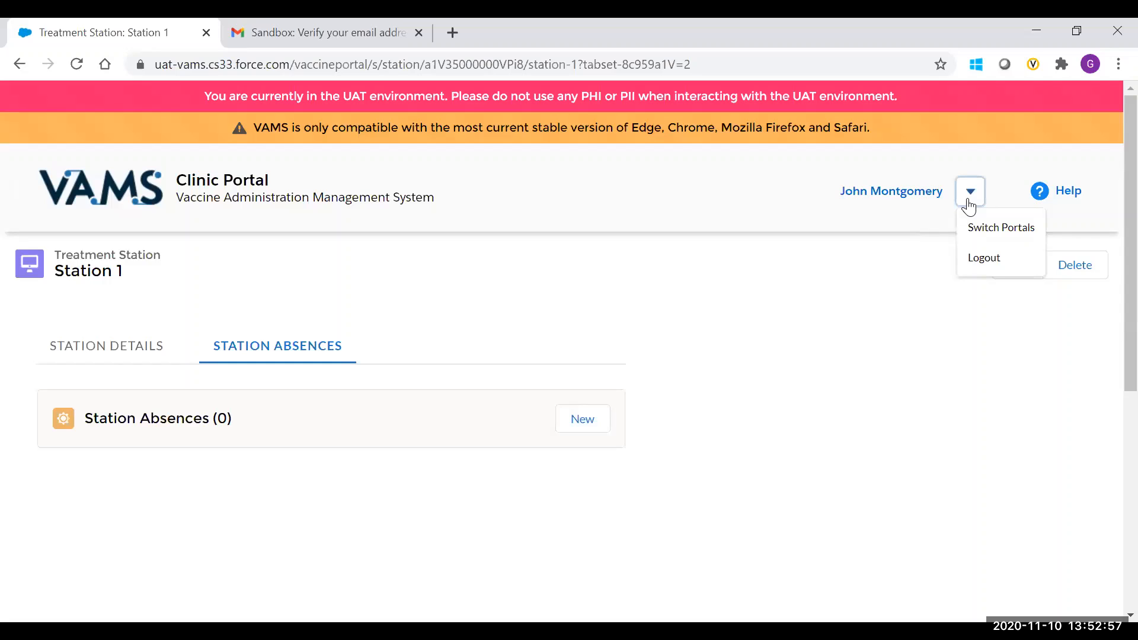
pyautogui.click(969, 230)
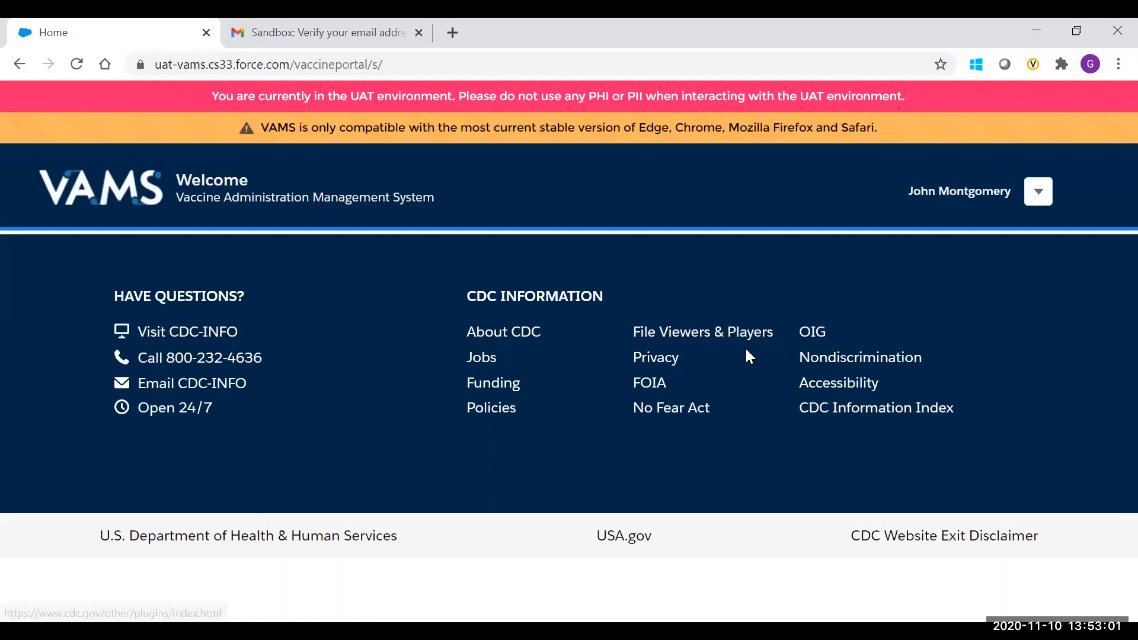
pyautogui.scroll(-1, 750, 357)
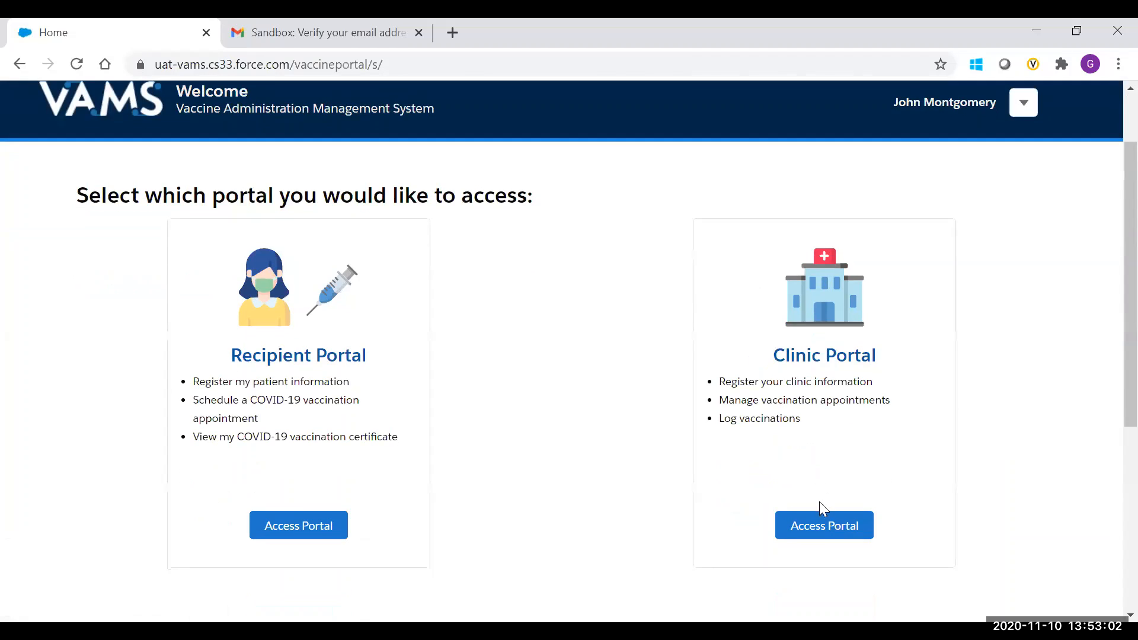
pyautogui.click(826, 533)
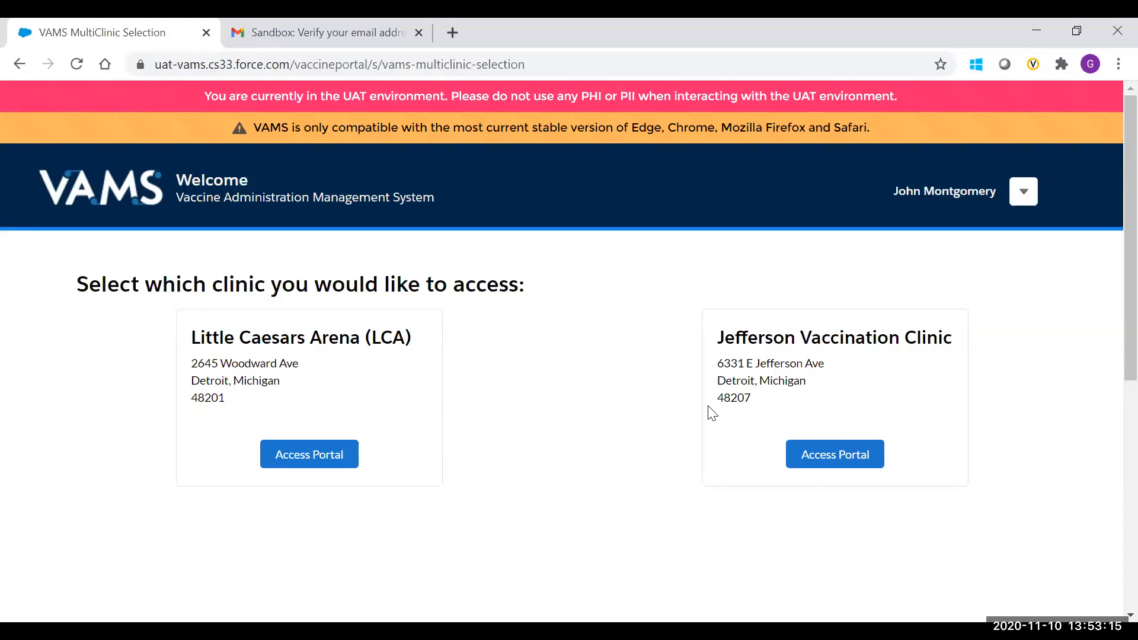
pyautogui.click(824, 458)
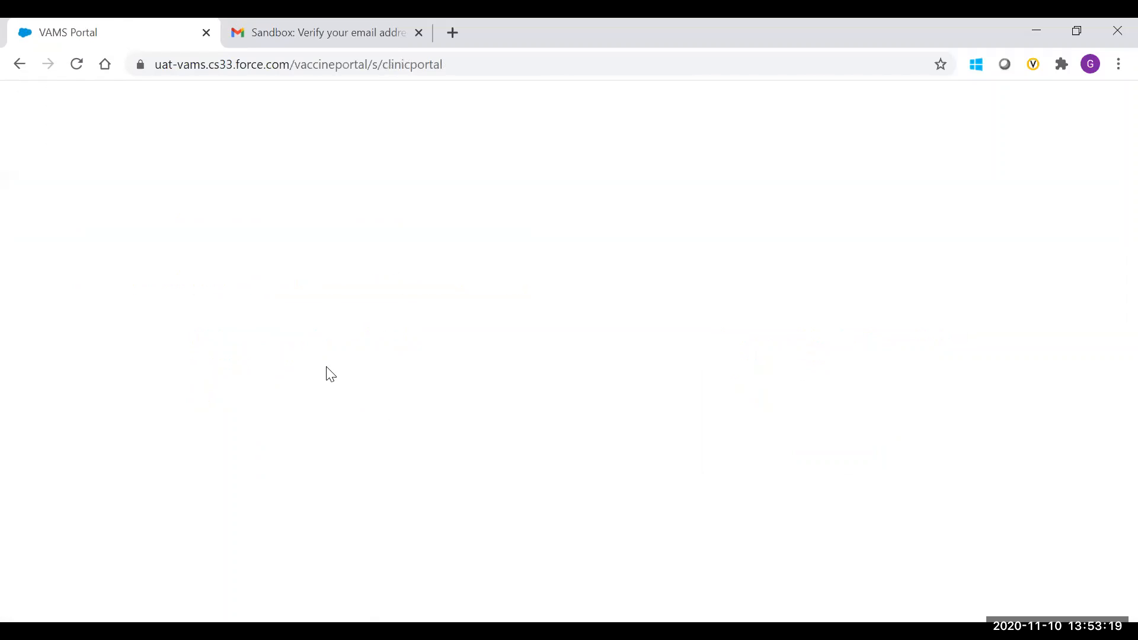
# Open the Jefferson Vaccination Clinic location record from the clinic setup and review its address, dates and operating hours.
pyautogui.scroll(-5, 330, 366)
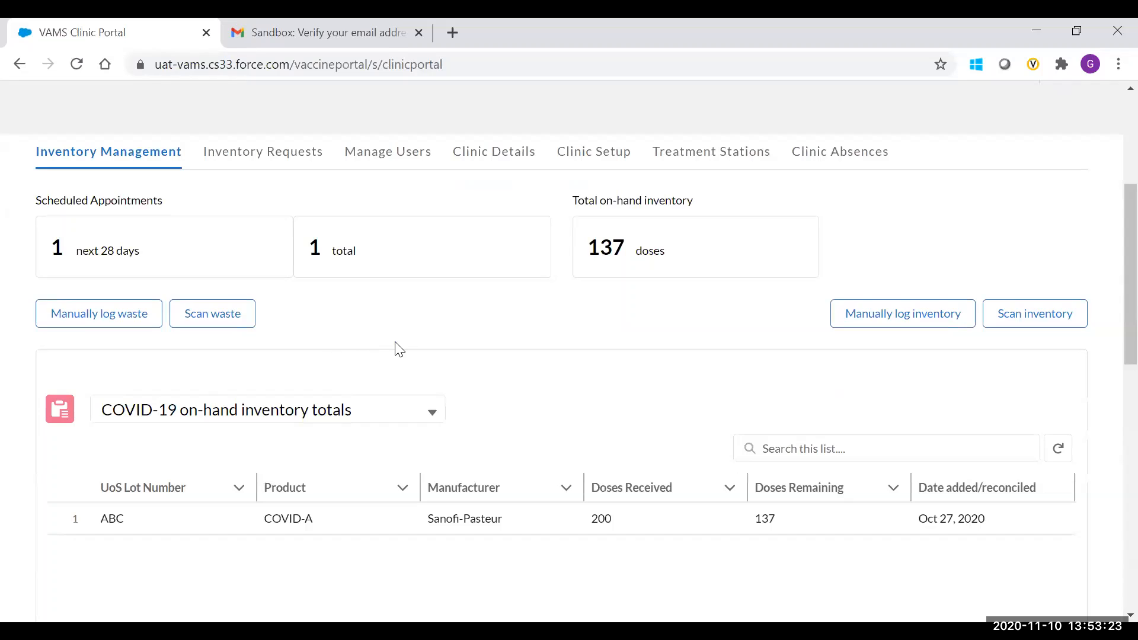
pyautogui.scroll(1, 379, 332)
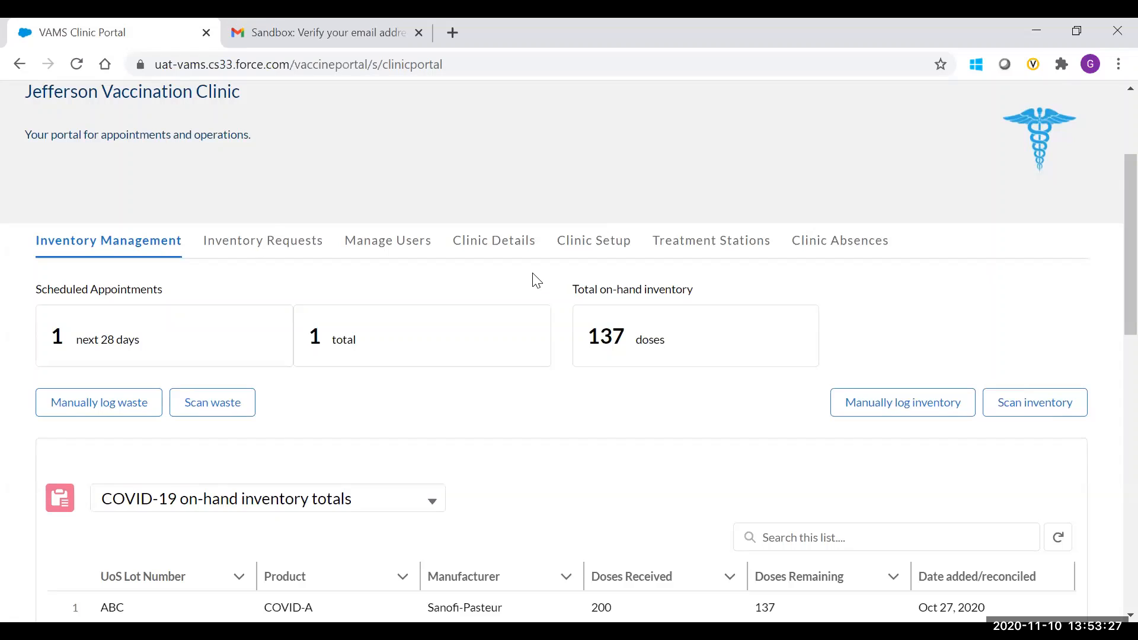
pyautogui.click(604, 257)
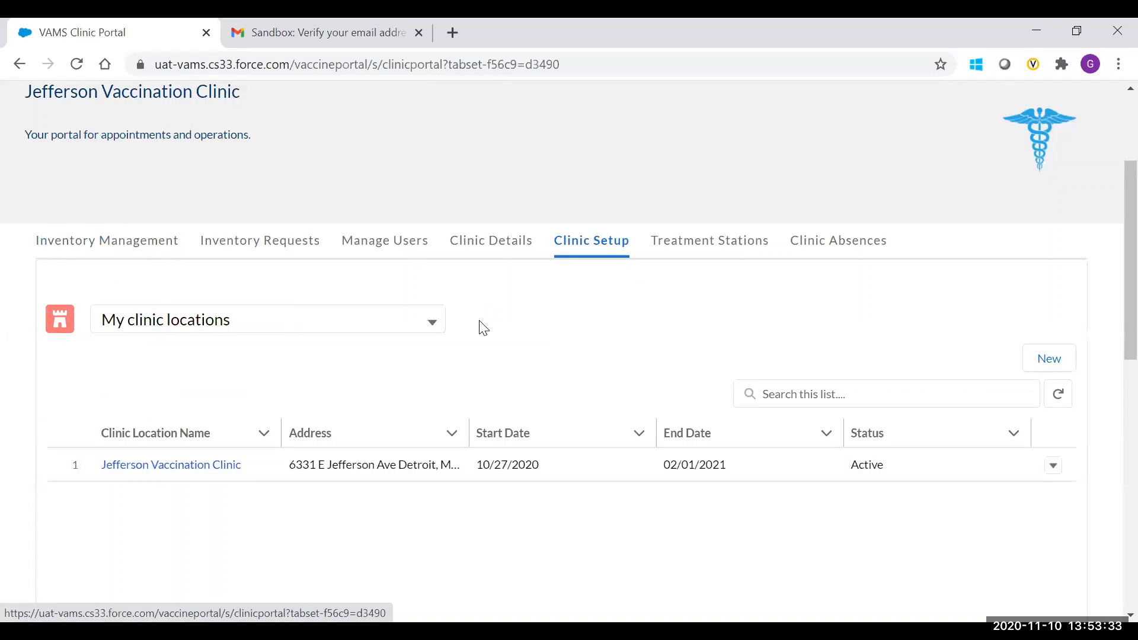
pyautogui.click(222, 470)
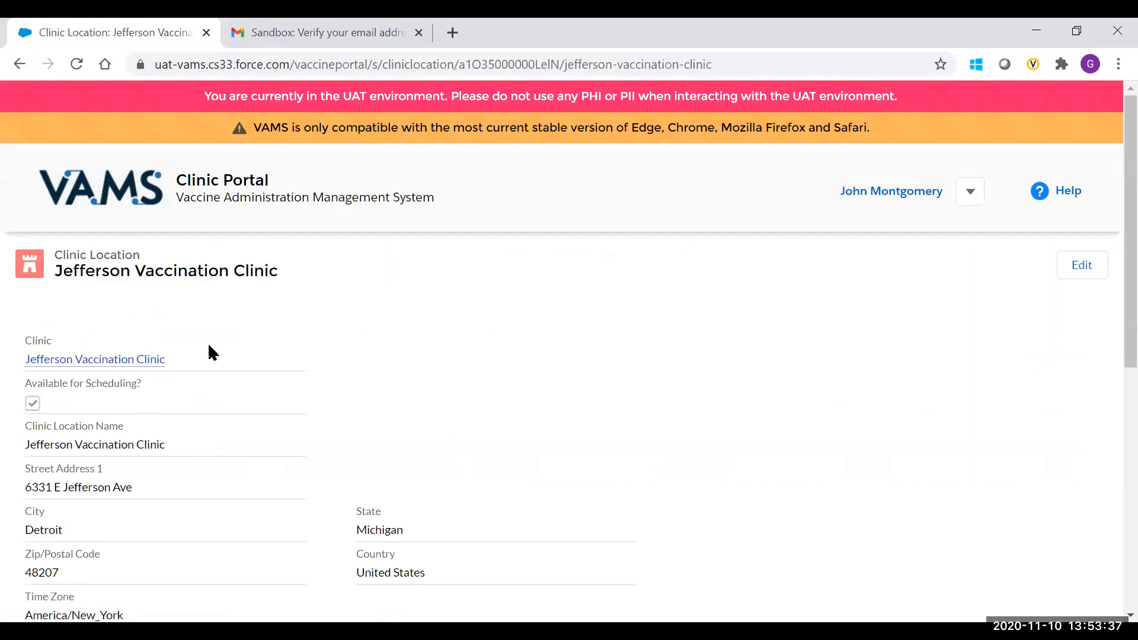
pyautogui.scroll(-3, 212, 349)
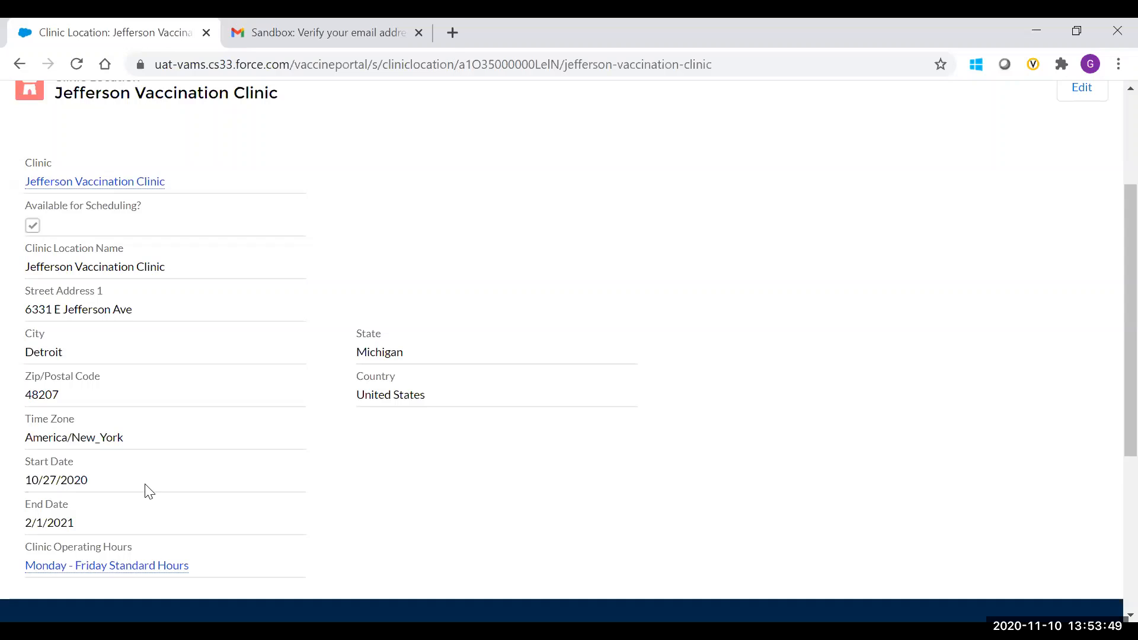
# Open the clinic's Monday - Friday Standard Hours record and review its clinic operating time slots.
pyautogui.click(107, 568)
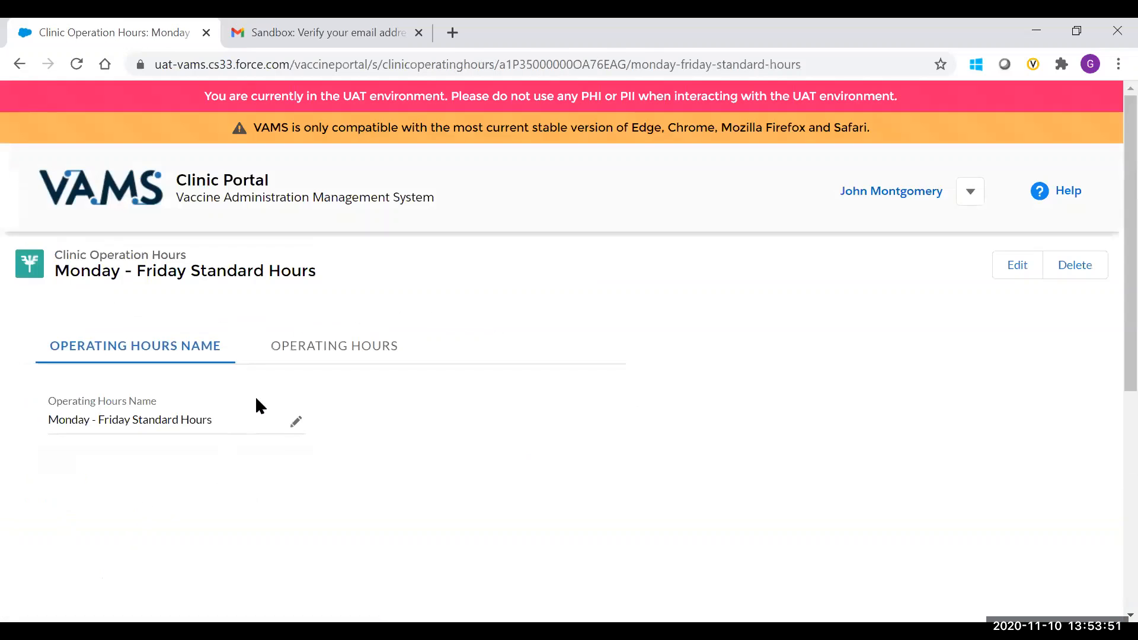
pyautogui.click(298, 357)
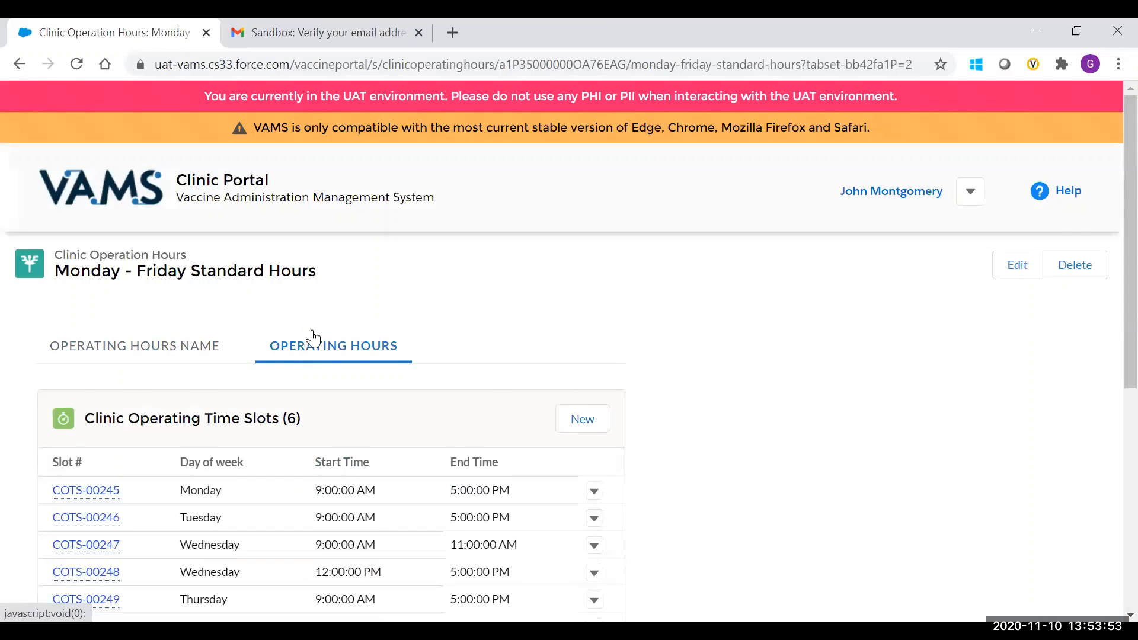
pyautogui.scroll(-3, 312, 335)
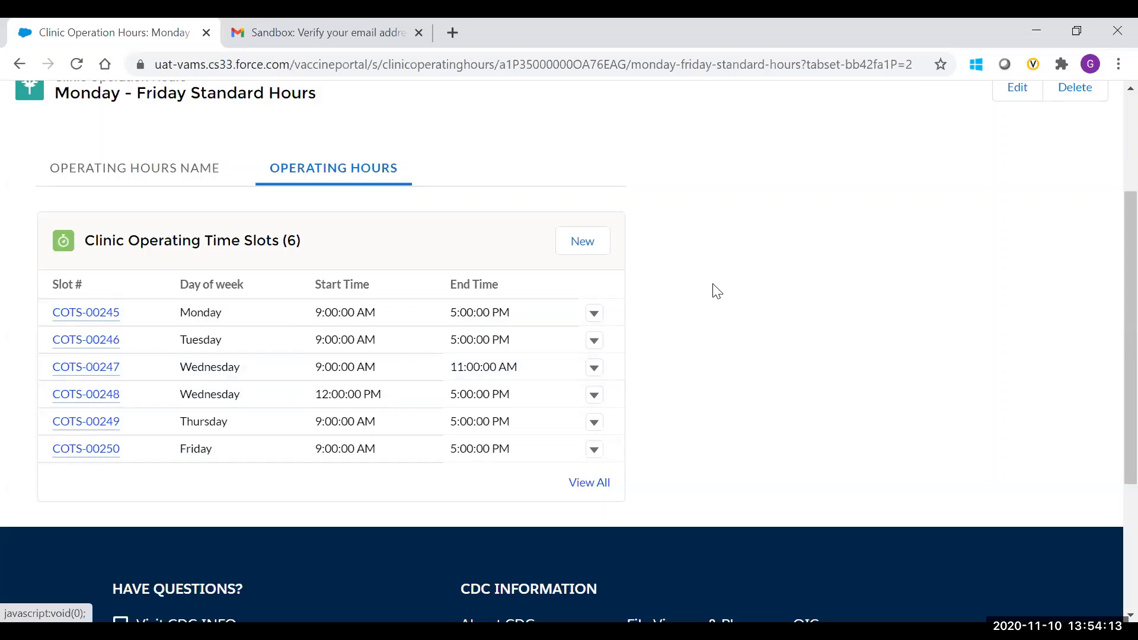
# Return to the Jefferson clinic portal's home page and display its list of treatment stations.
pyautogui.scroll(3, 473, 264)
pyautogui.click(106, 201)
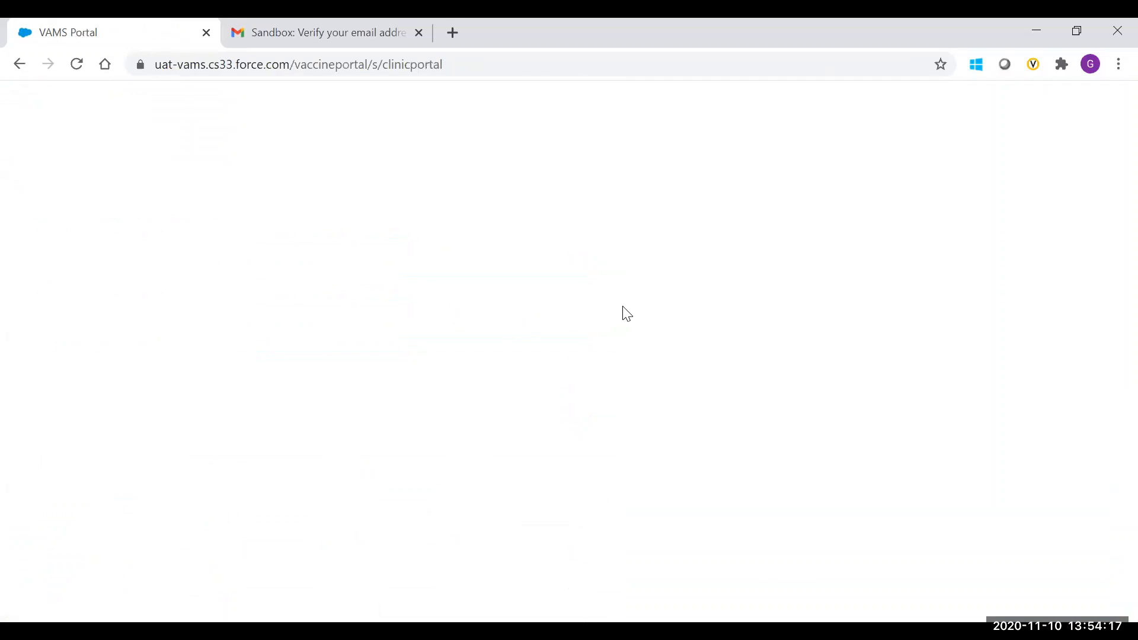
pyautogui.scroll(-1, 664, 341)
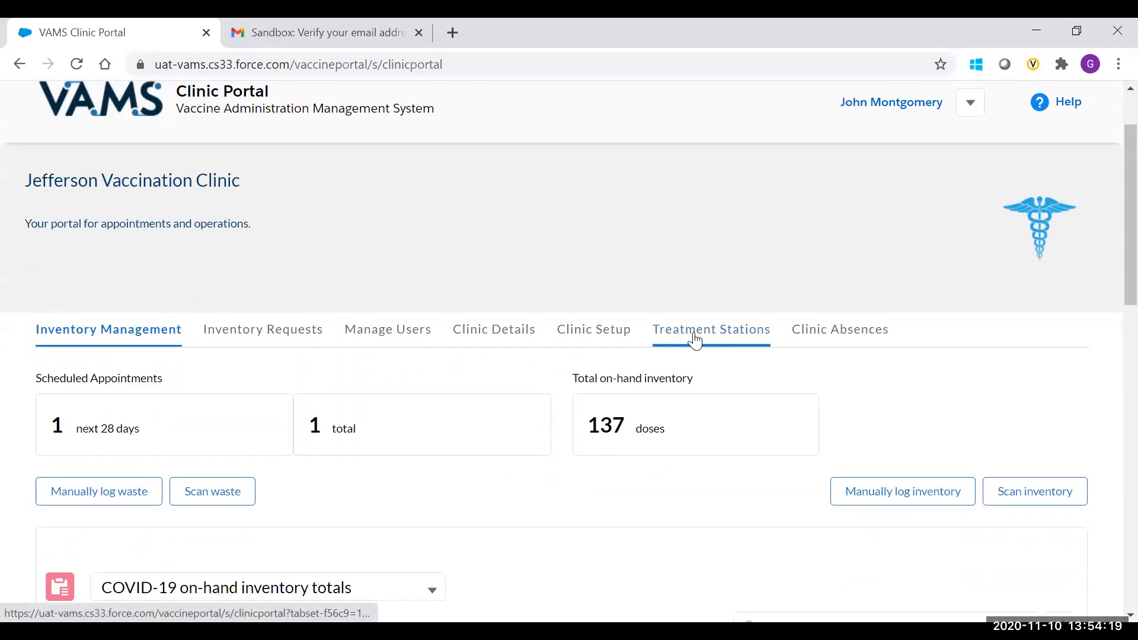
pyautogui.click(695, 339)
pyautogui.scroll(-1, 593, 379)
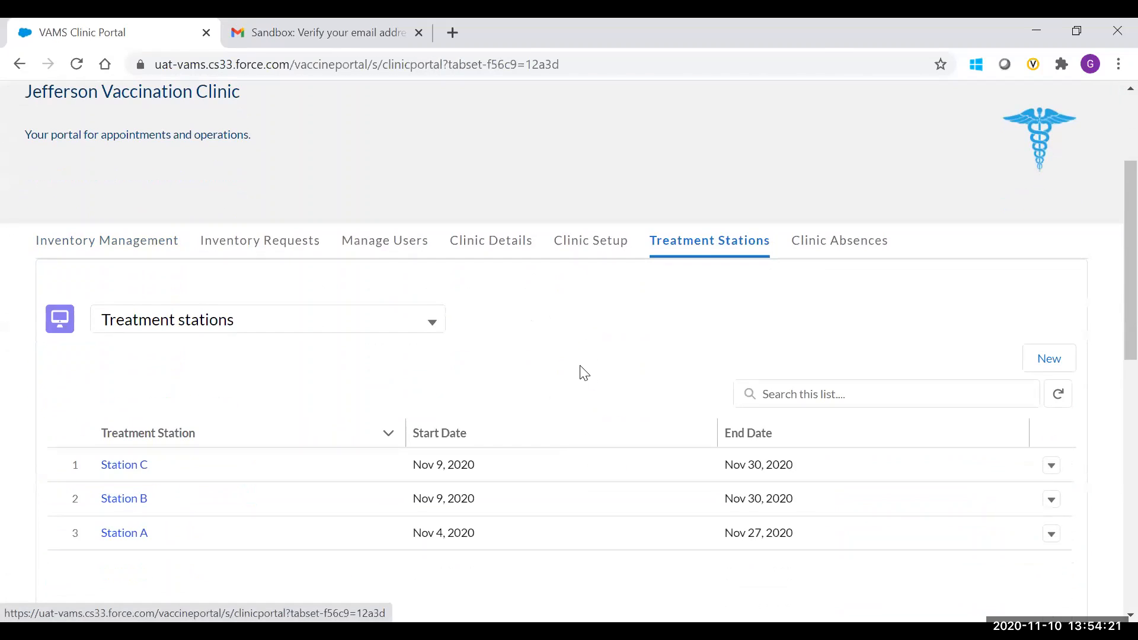